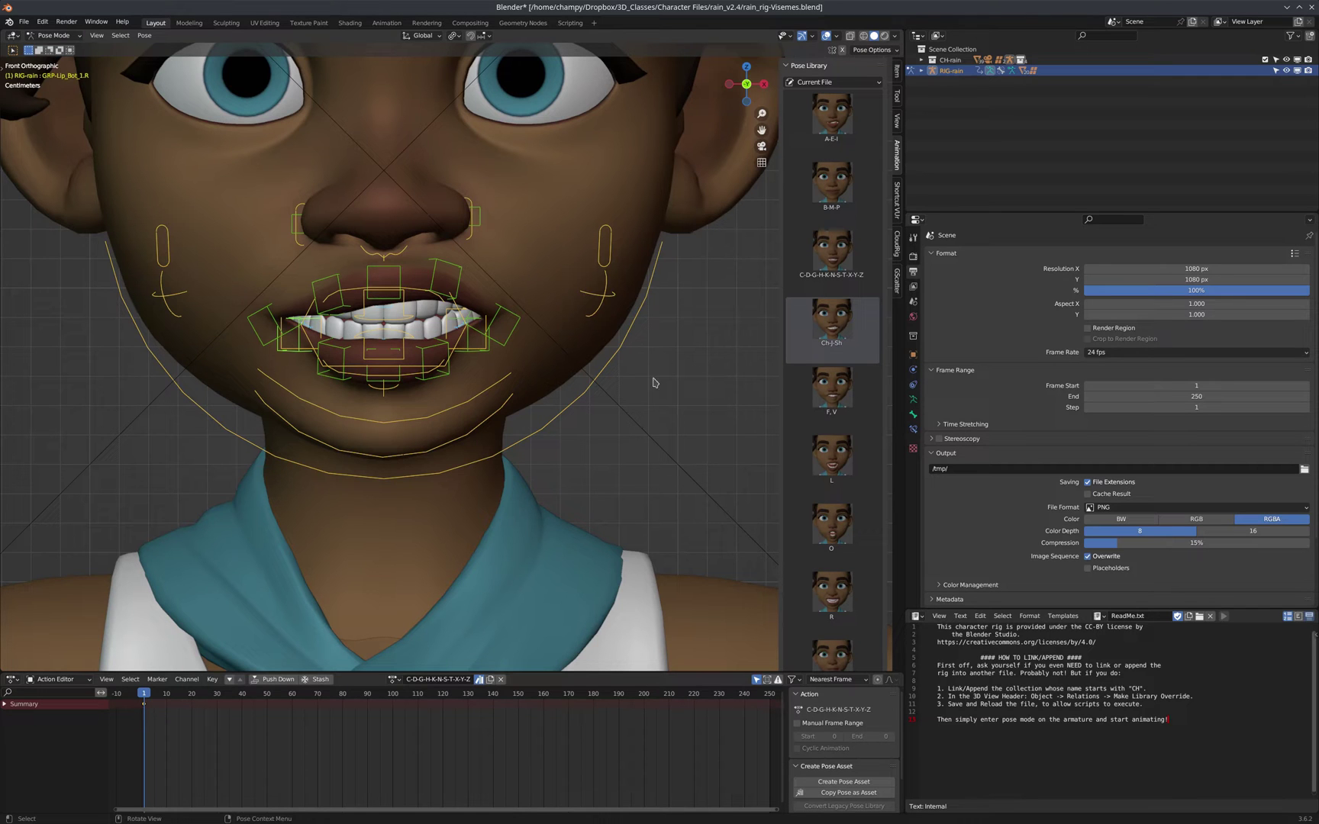
# - Read the ReadMe notes on linking and appending the character rig
pyautogui.click(899, 36)
pyautogui.click(888, 210)
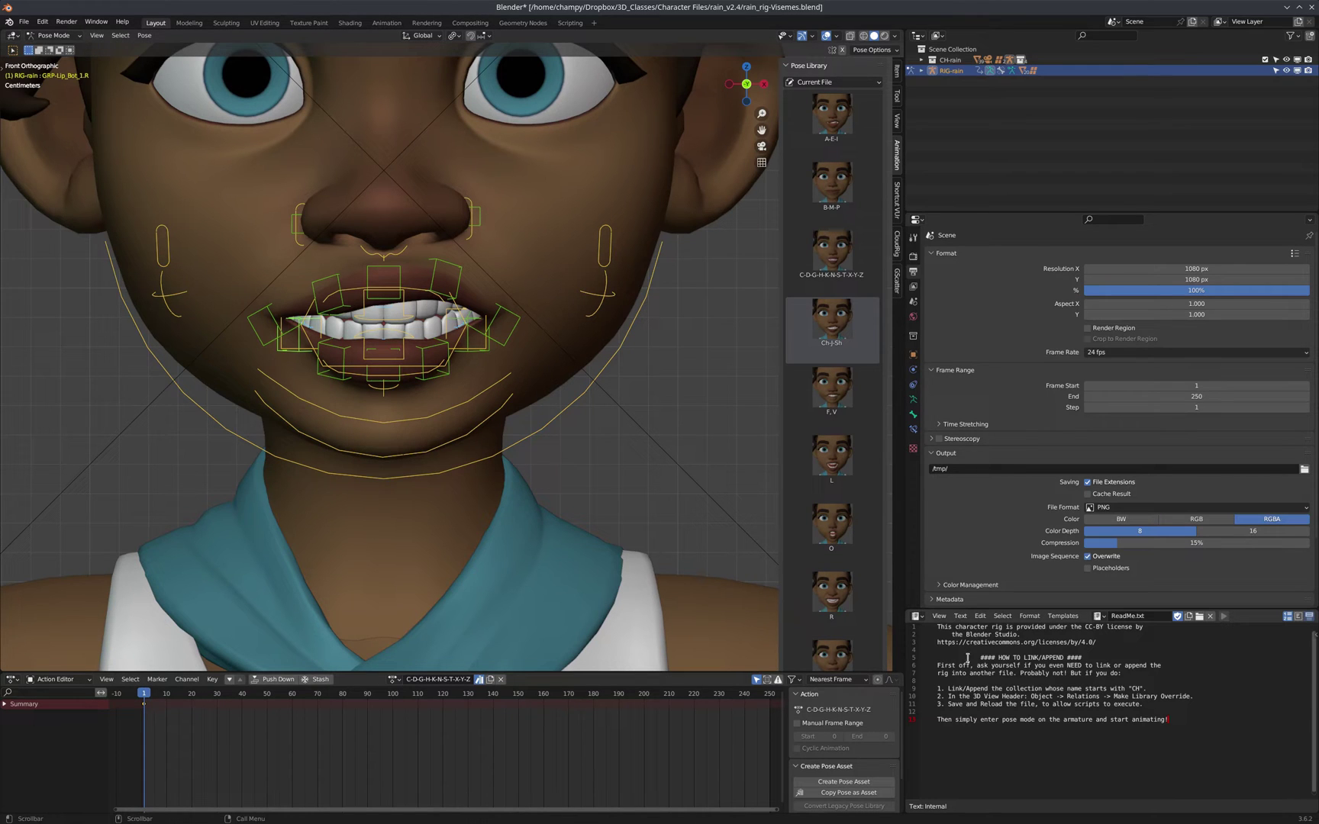
pyautogui.moveTo(934, 627); pyautogui.dragTo(1230, 734)
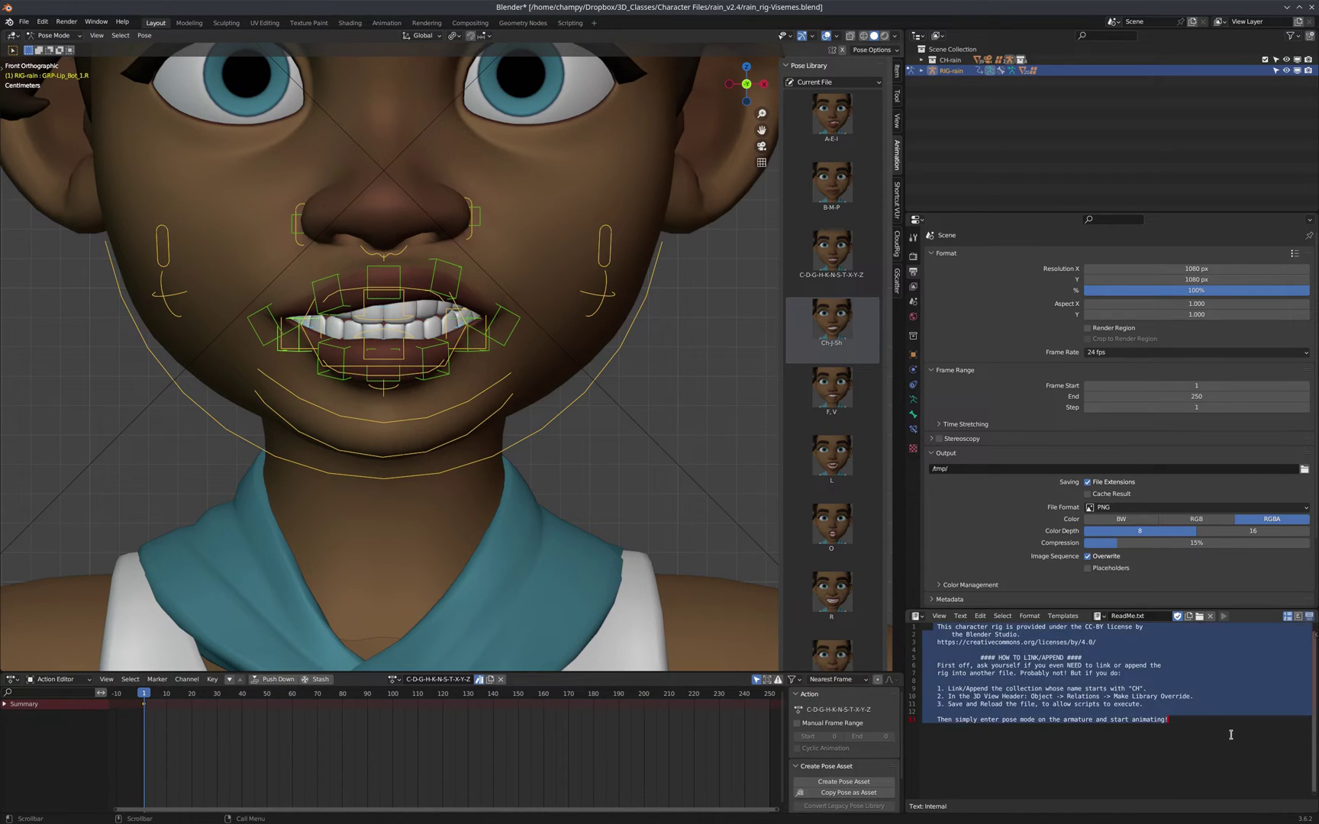
pyautogui.click(1206, 727)
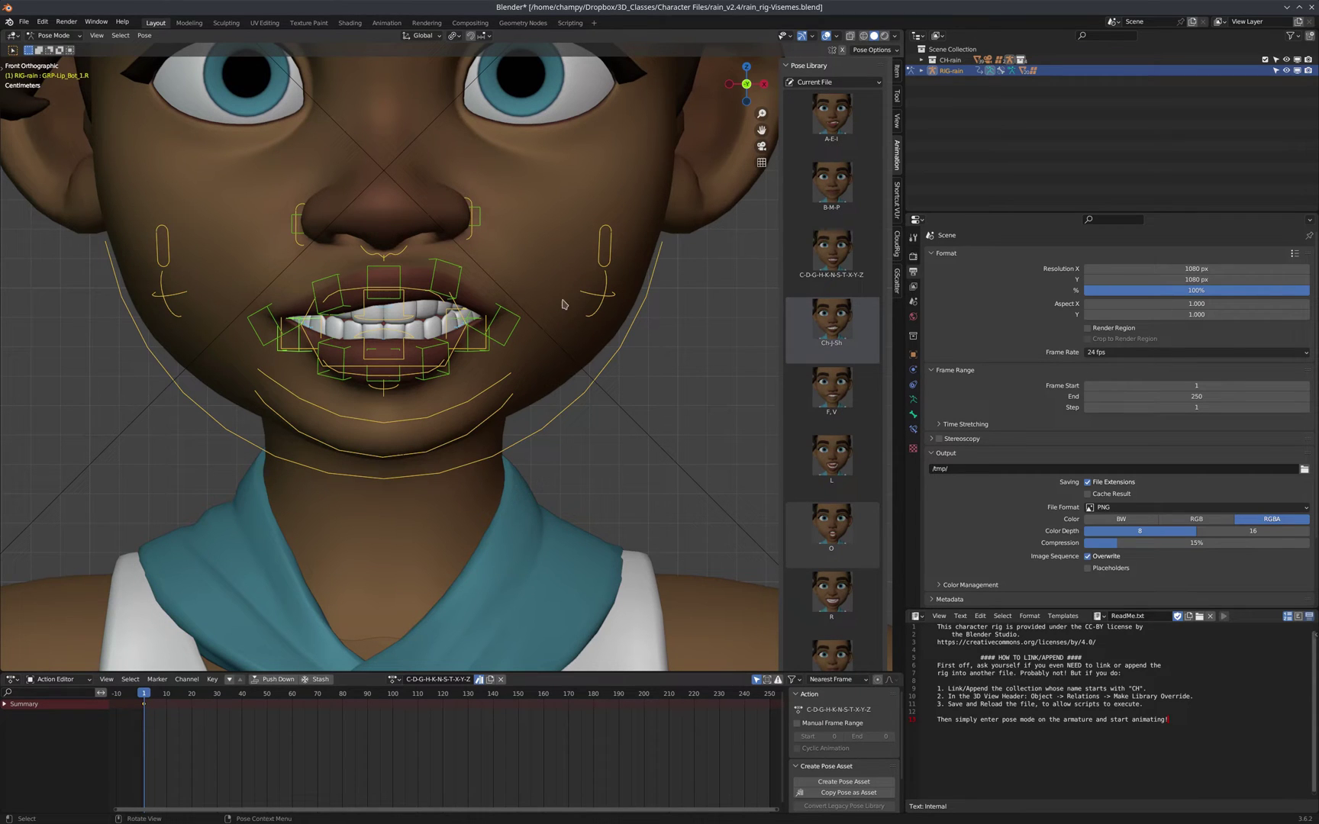
# - Deselect the face controls, then try the B-M-P and L mouth poses from the pose library on the whole rig
pyautogui.click(631, 275)
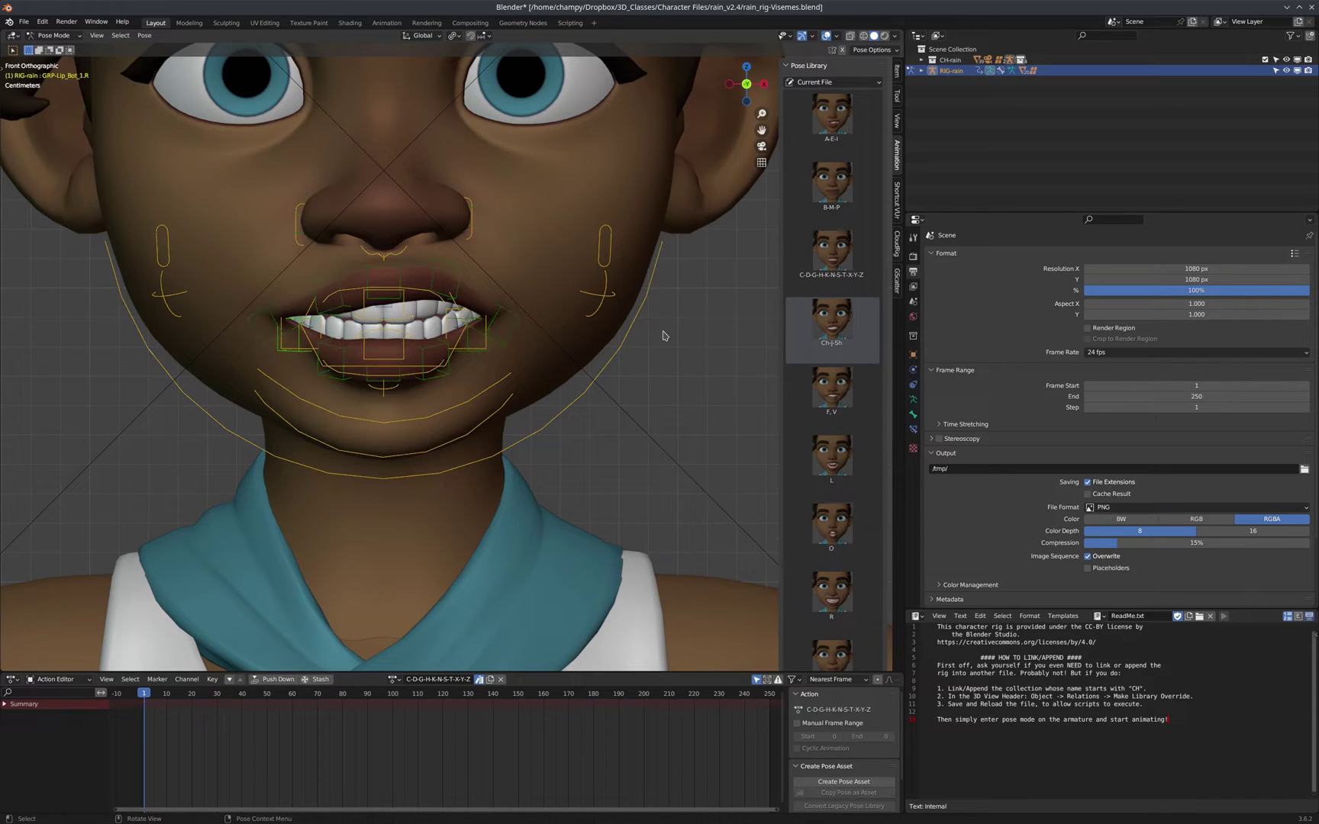
pyautogui.click(839, 194)
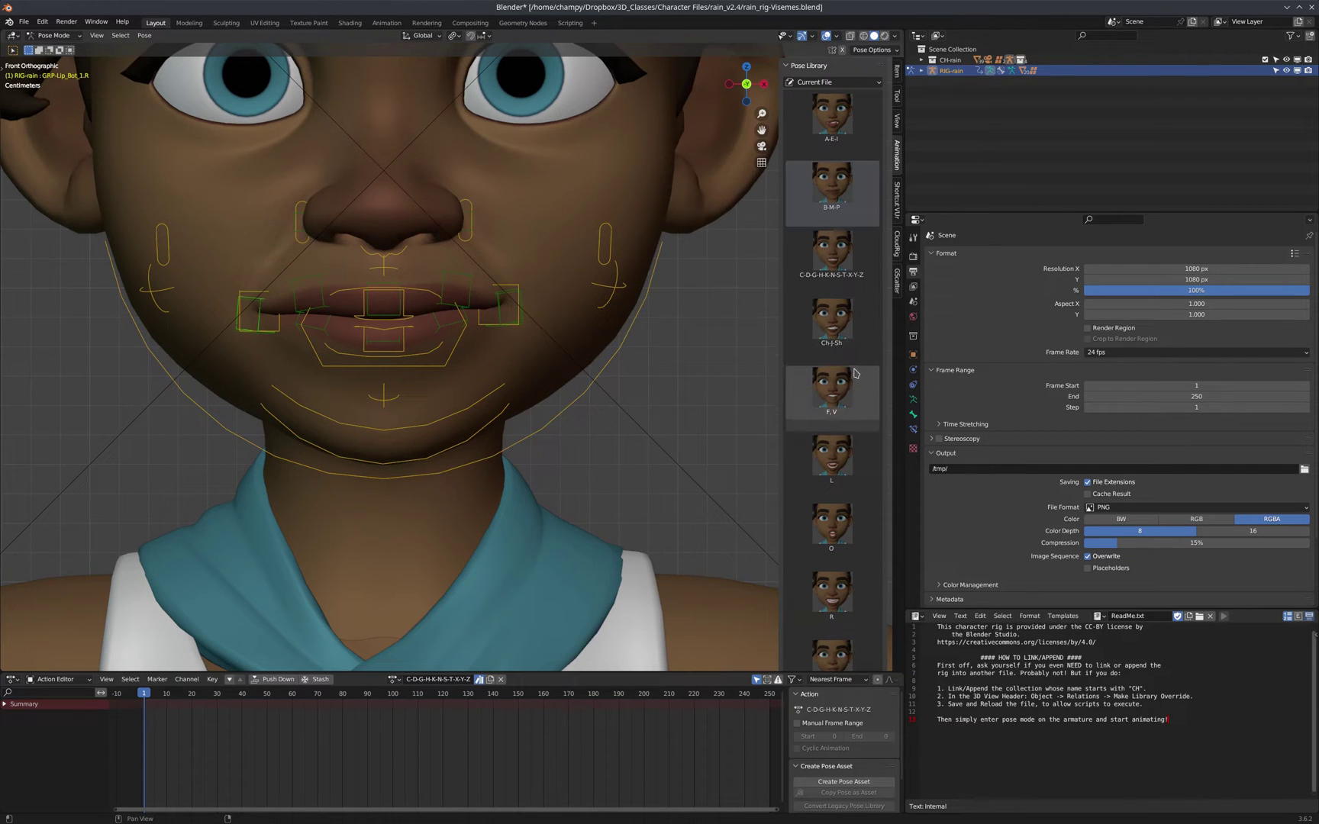
pyautogui.click(855, 455)
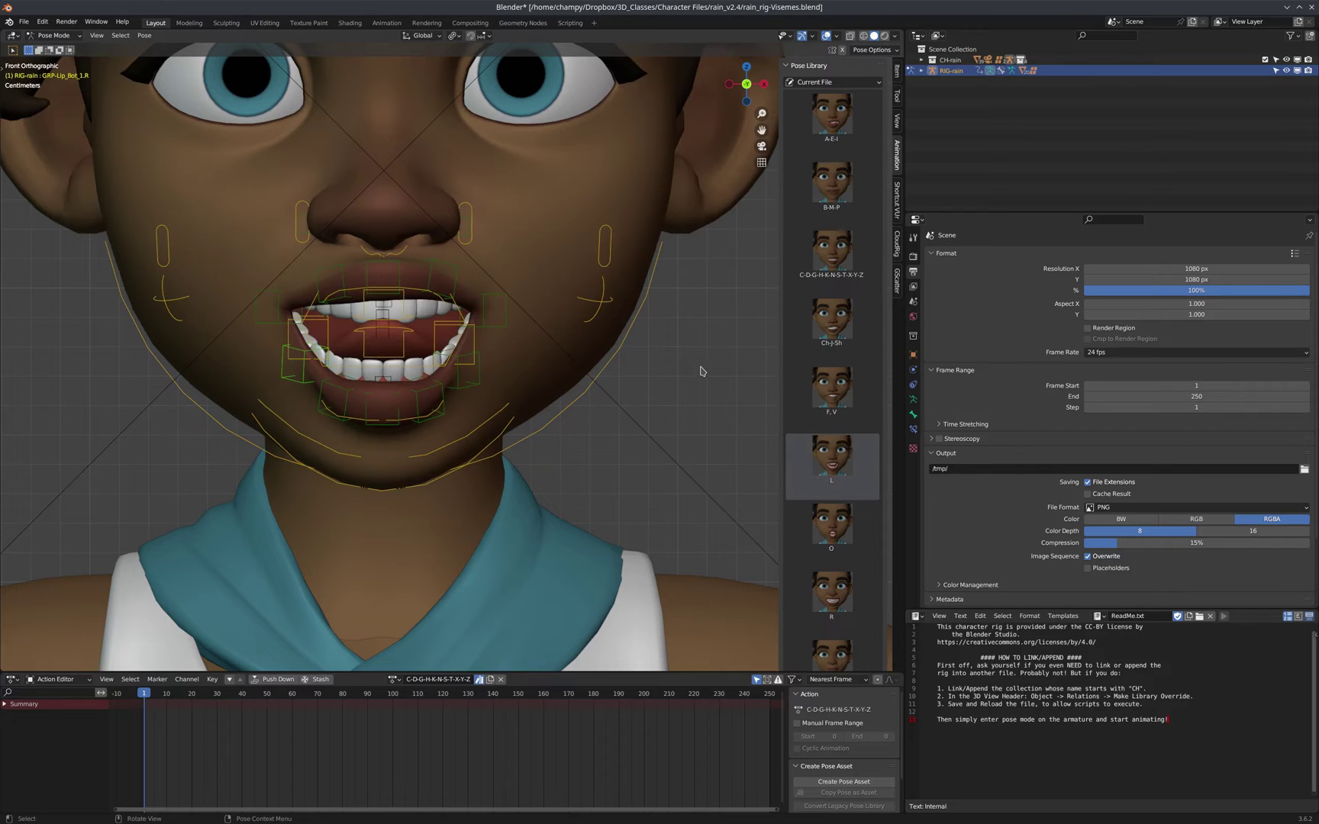
pyautogui.scroll(-4, 813, 387)
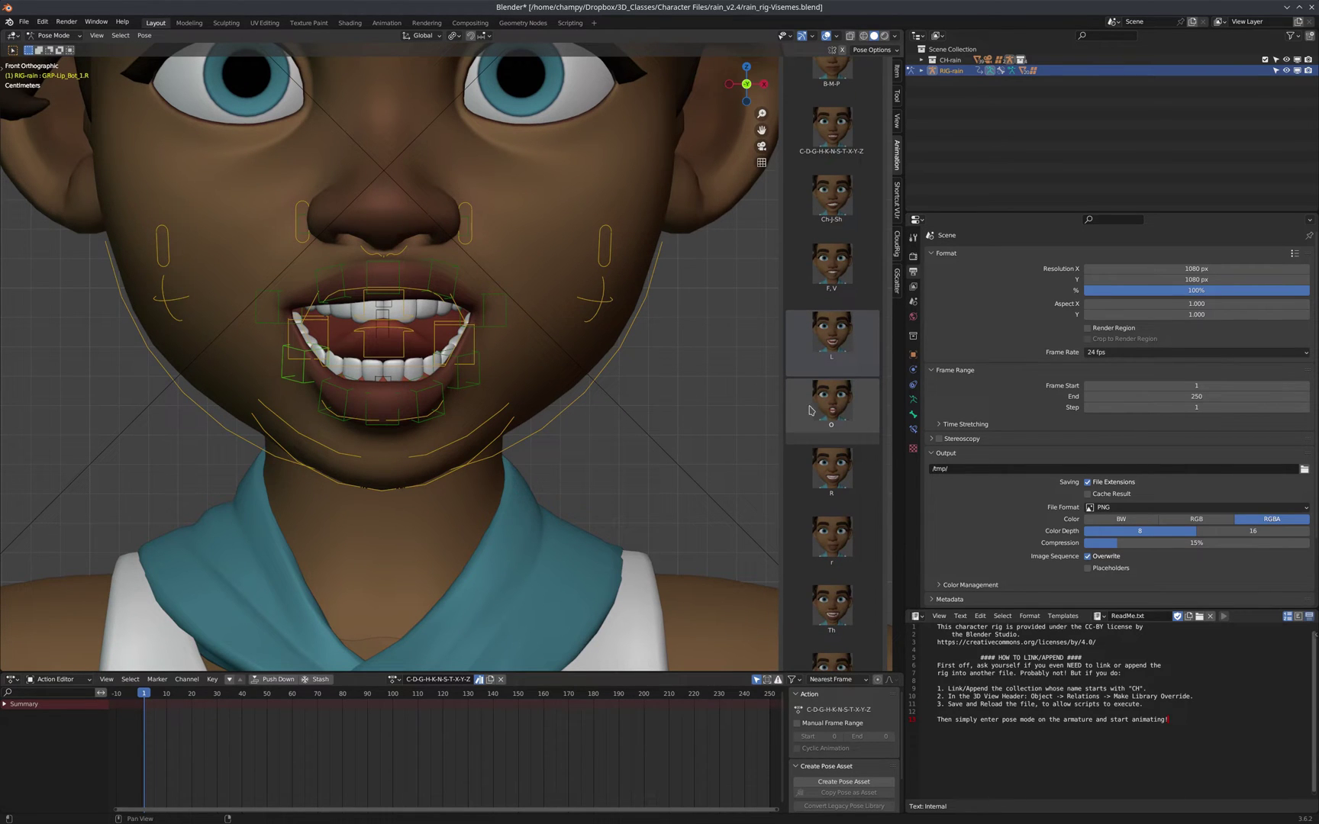
pyautogui.scroll(6, 677, 433)
pyautogui.scroll(-8, 677, 433)
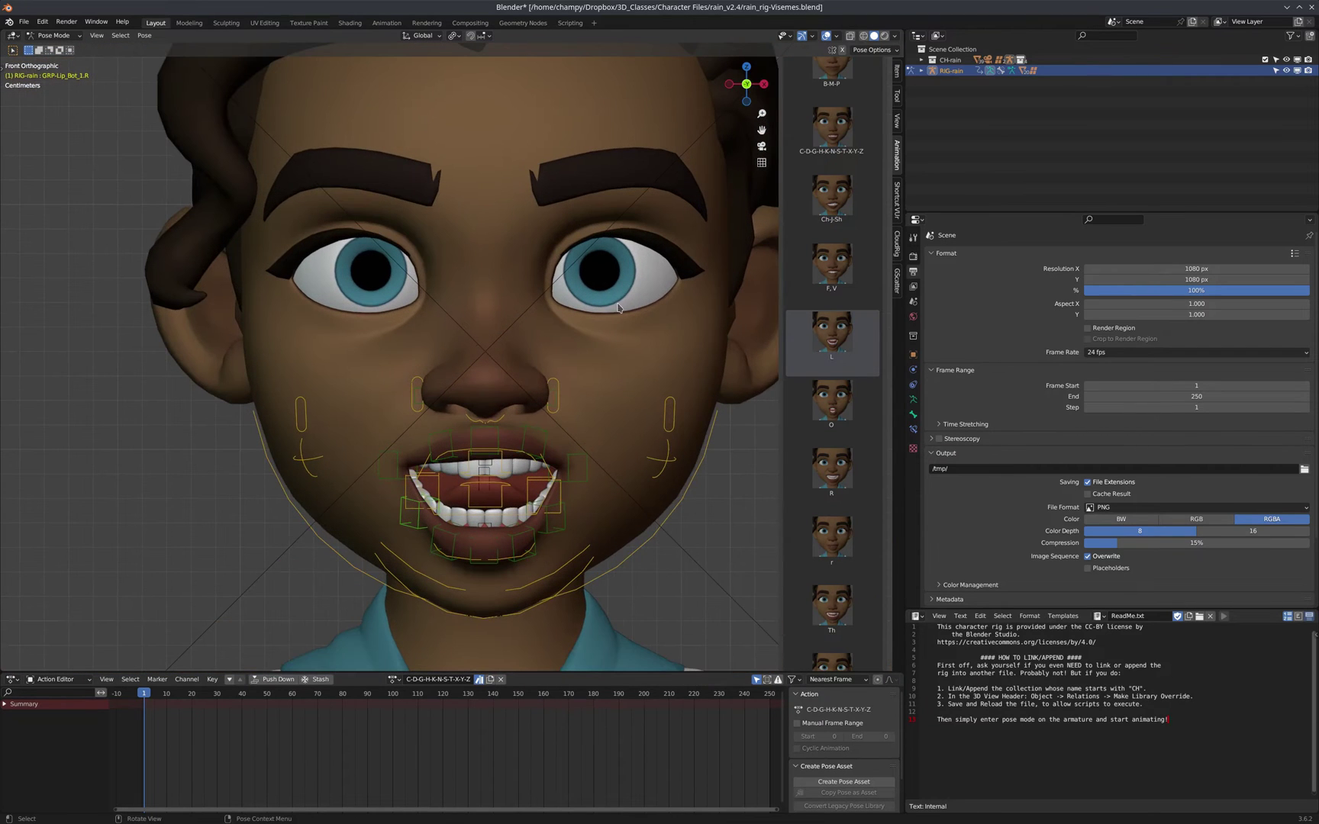
pyautogui.keyDown('shift'); pyautogui.moveTo(641, 333); pyautogui.dragTo(554, 316, button='middle'); pyautogui.keyUp('shift')
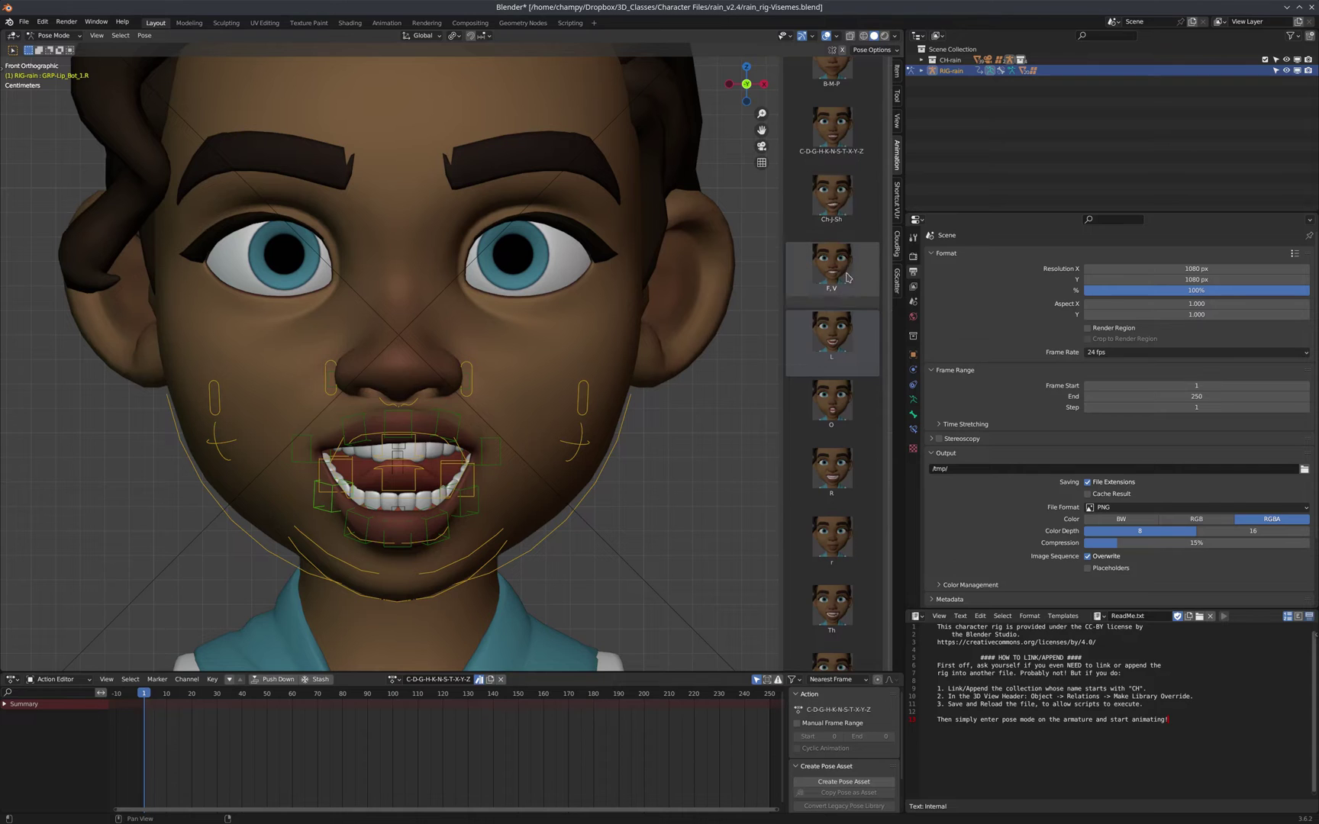
pyautogui.scroll(4, 839, 176)
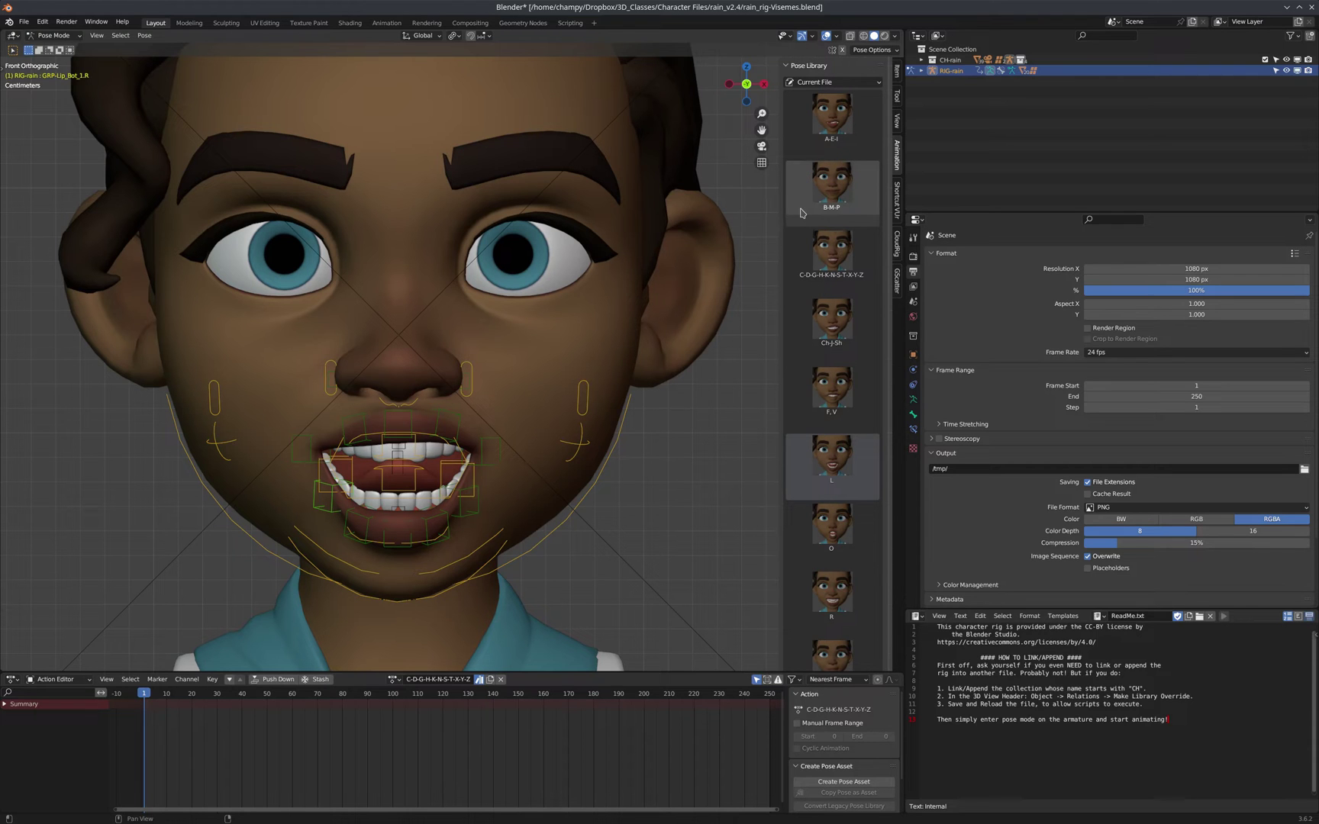
# - Open the recently used file rain_rig.blend
pyautogui.click(23, 22)
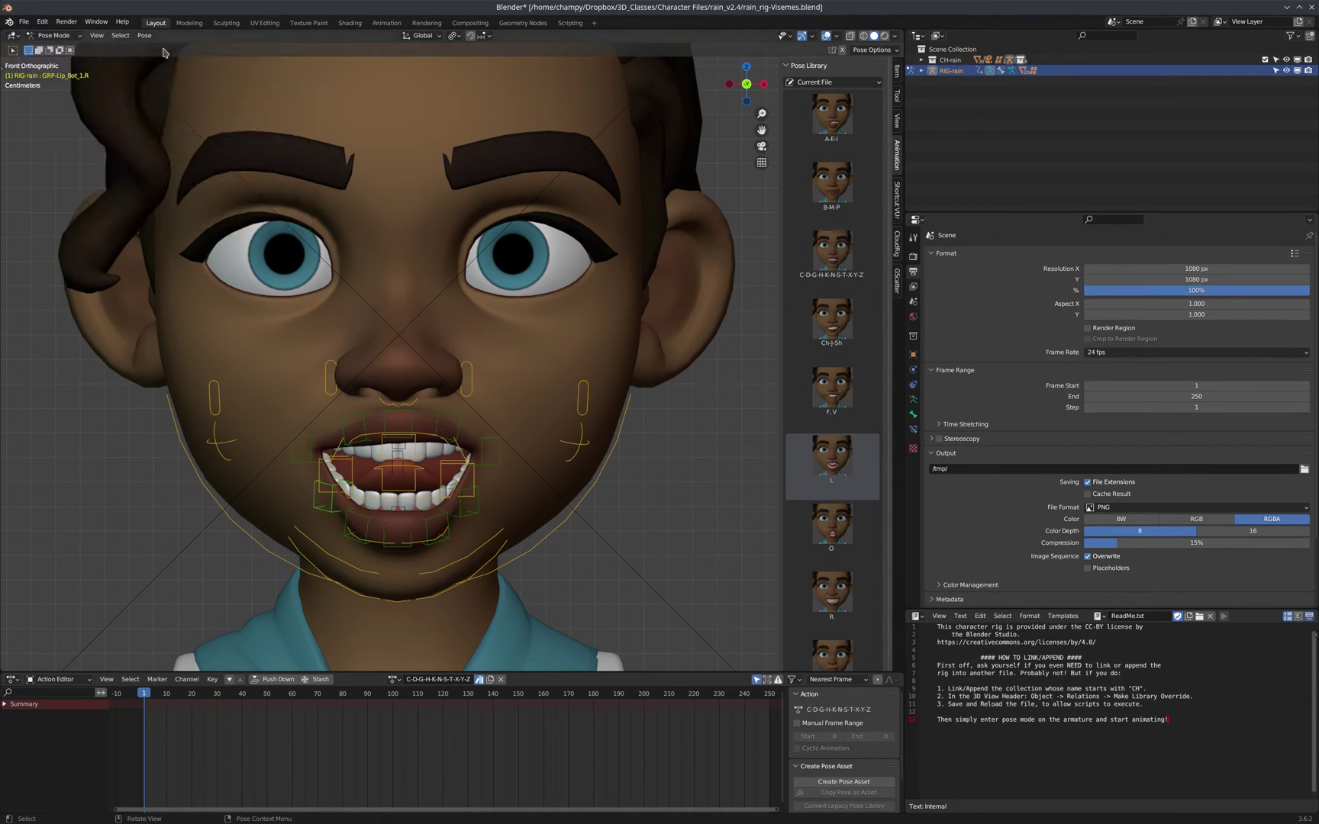
pyautogui.click(23, 22)
pyautogui.moveTo(50, 56)
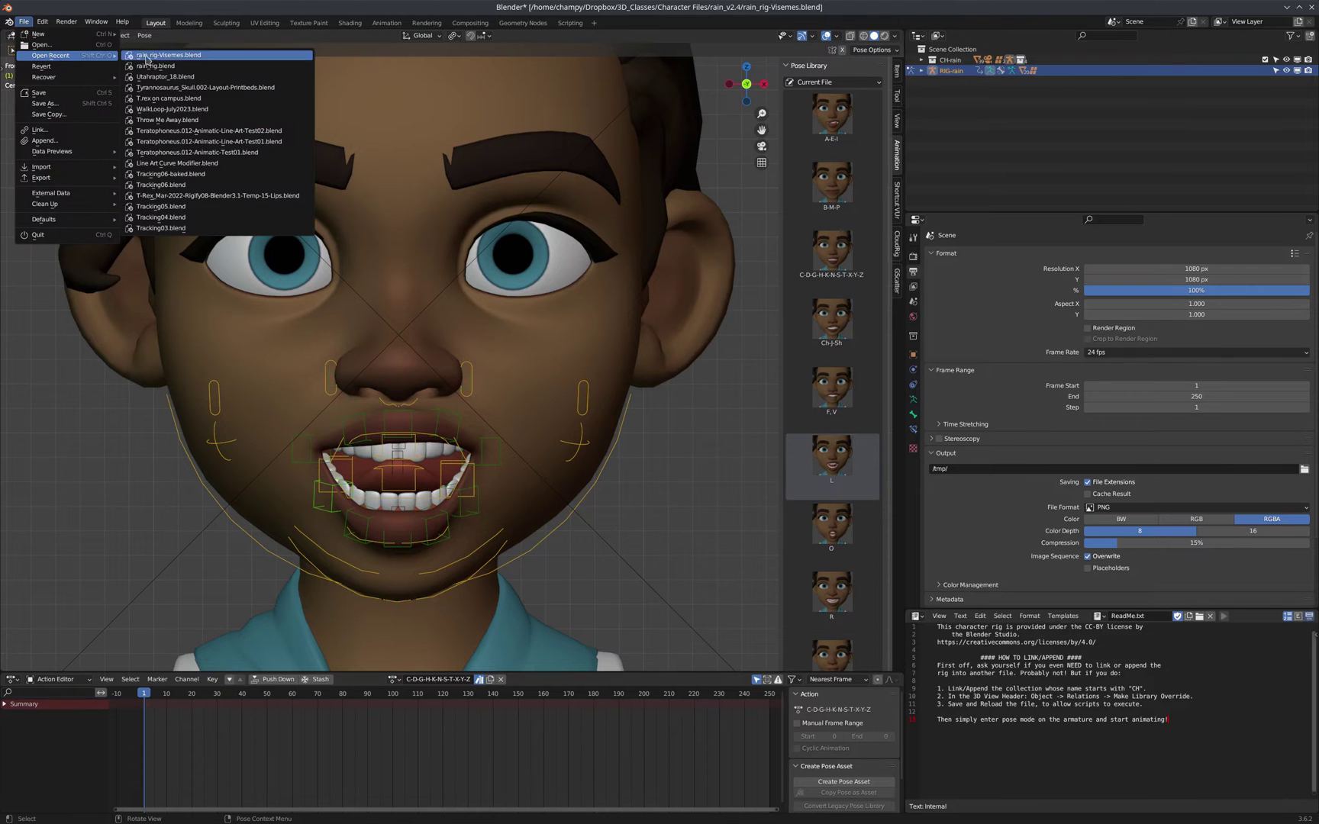
pyautogui.click(165, 66)
pyautogui.click(610, 439)
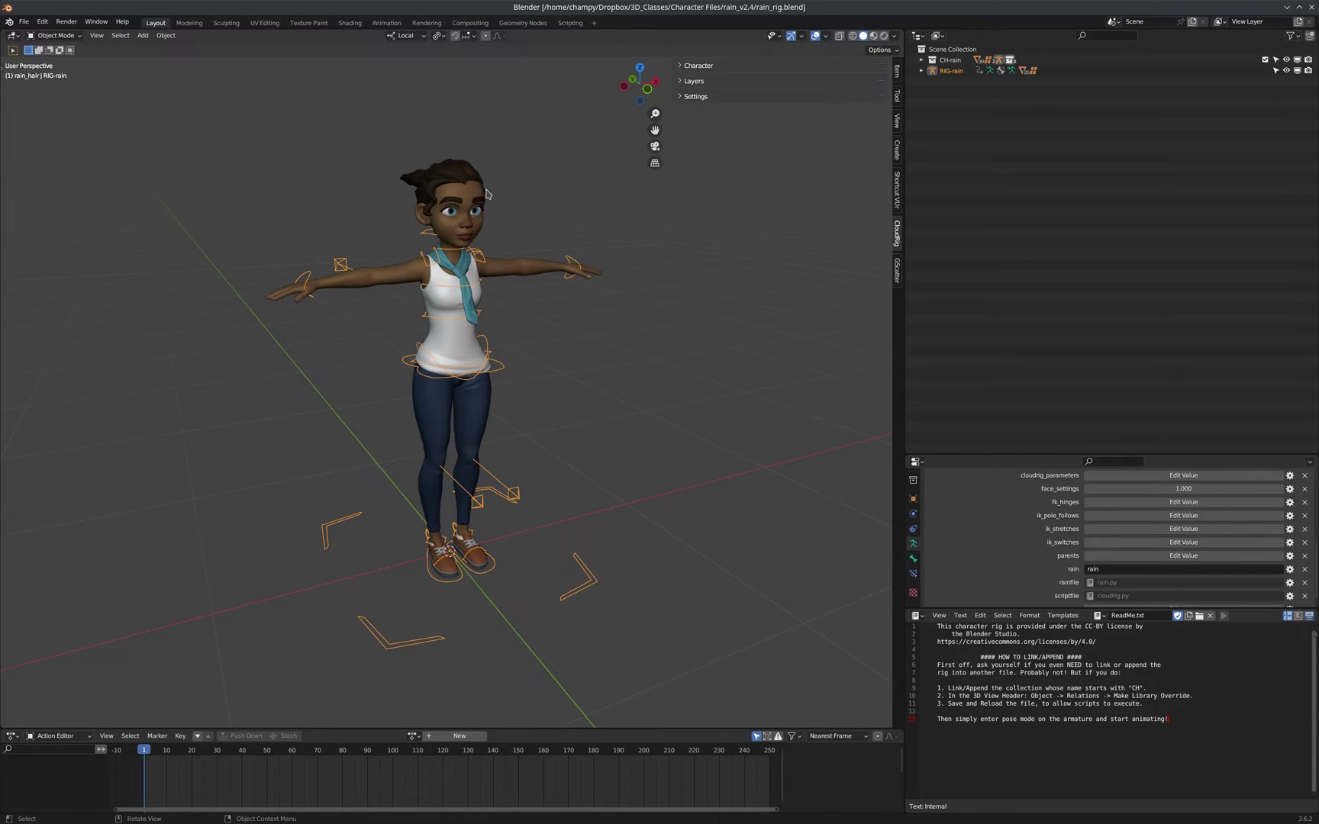
# - Add a camera to the scene with the Rain character
pyautogui.scroll(3, 488, 194)
pyautogui.moveTo(594, 241); pyautogui.dragTo(441, 239, button='middle')
pyautogui.scroll(-4, 493, 267)
pyautogui.moveTo(446, 311); pyautogui.dragTo(612, 297, button='middle')
pyautogui.scroll(4, 529, 313)
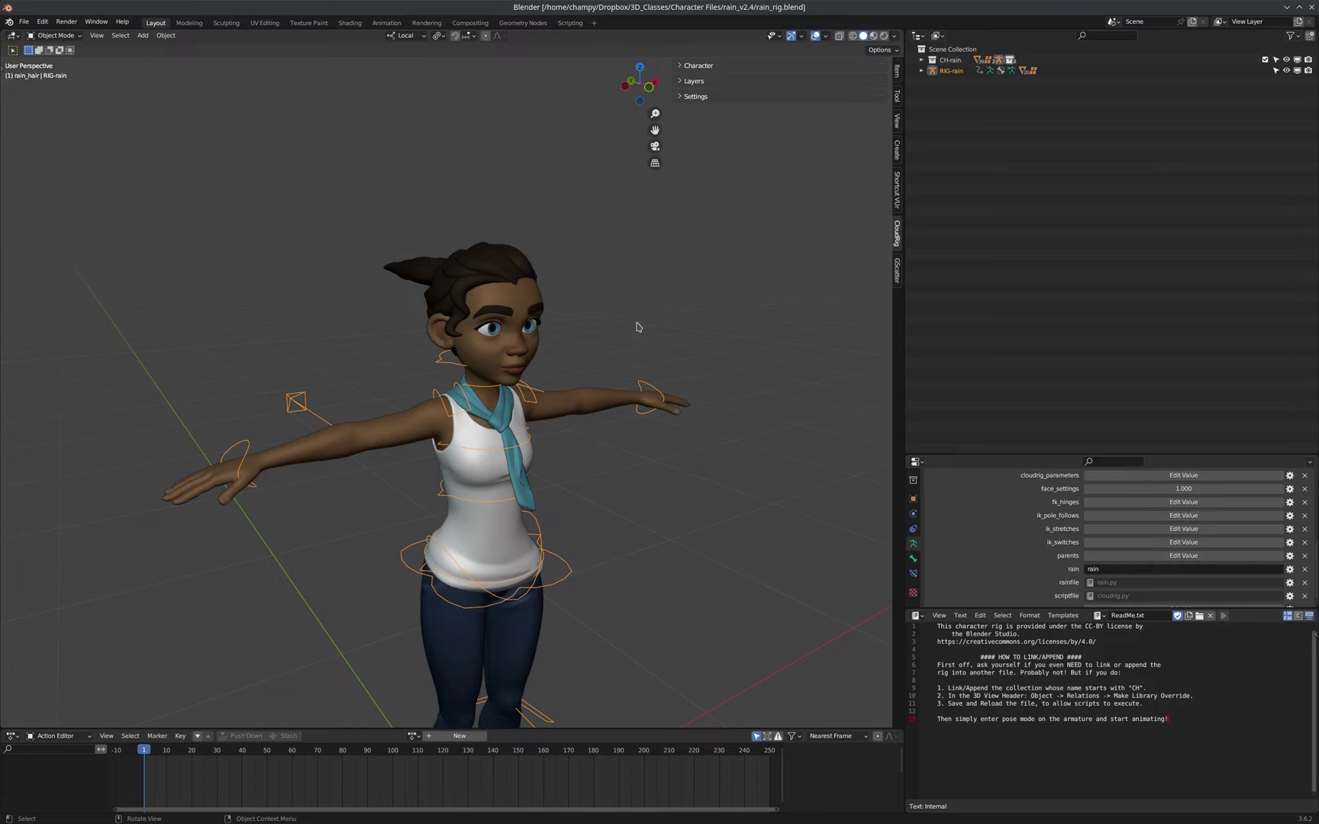
pyautogui.moveTo(674, 353); pyautogui.dragTo(608, 354, button='middle')
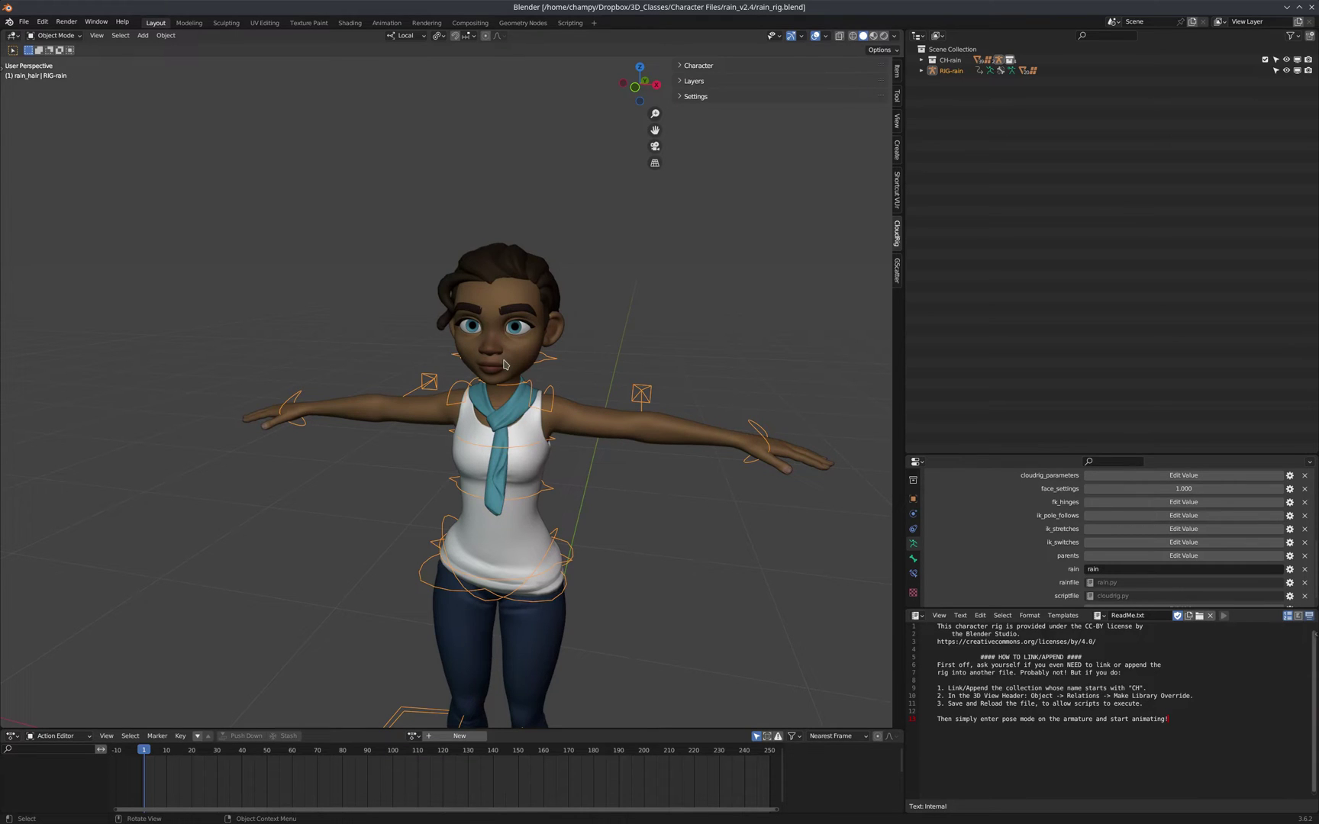
pyautogui.hotkey('shift', 'a')
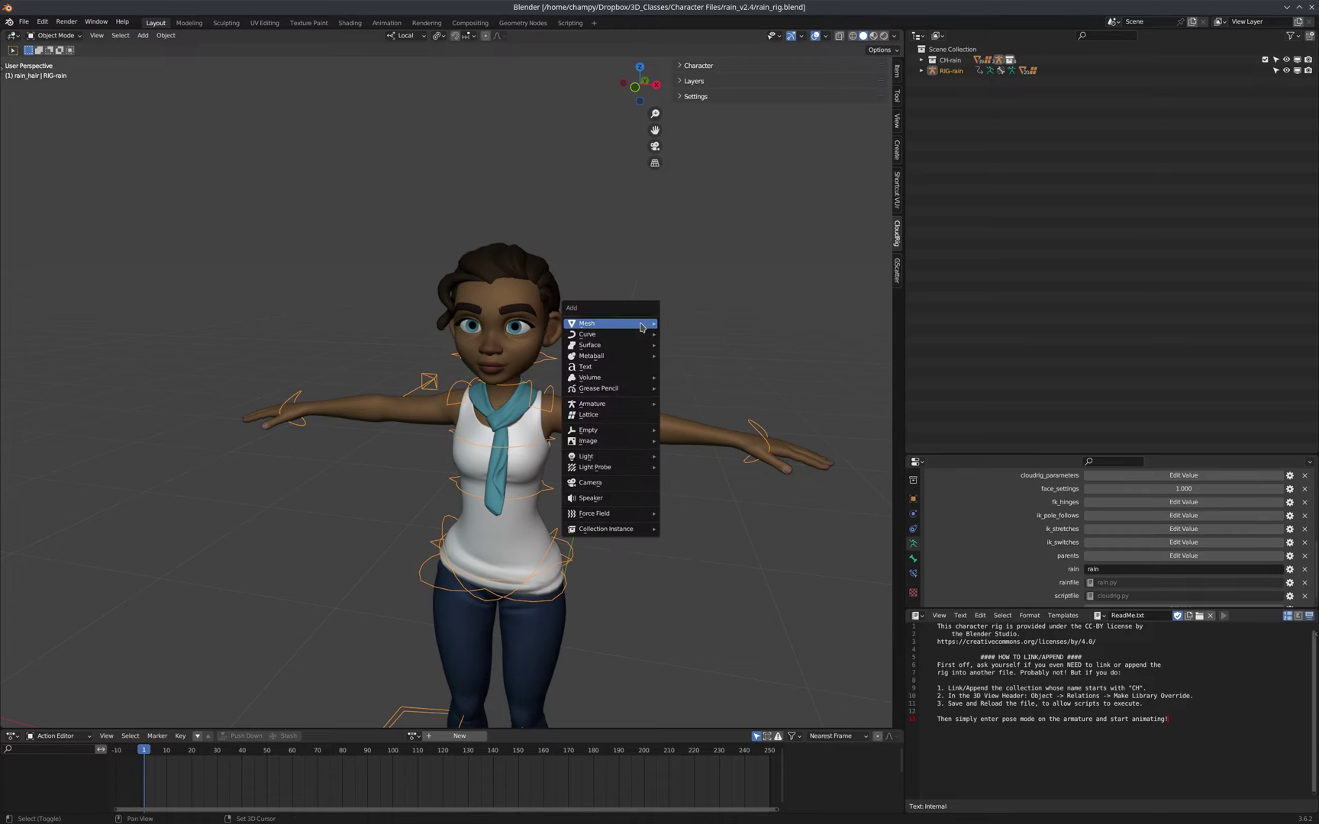
pyautogui.click(608, 489)
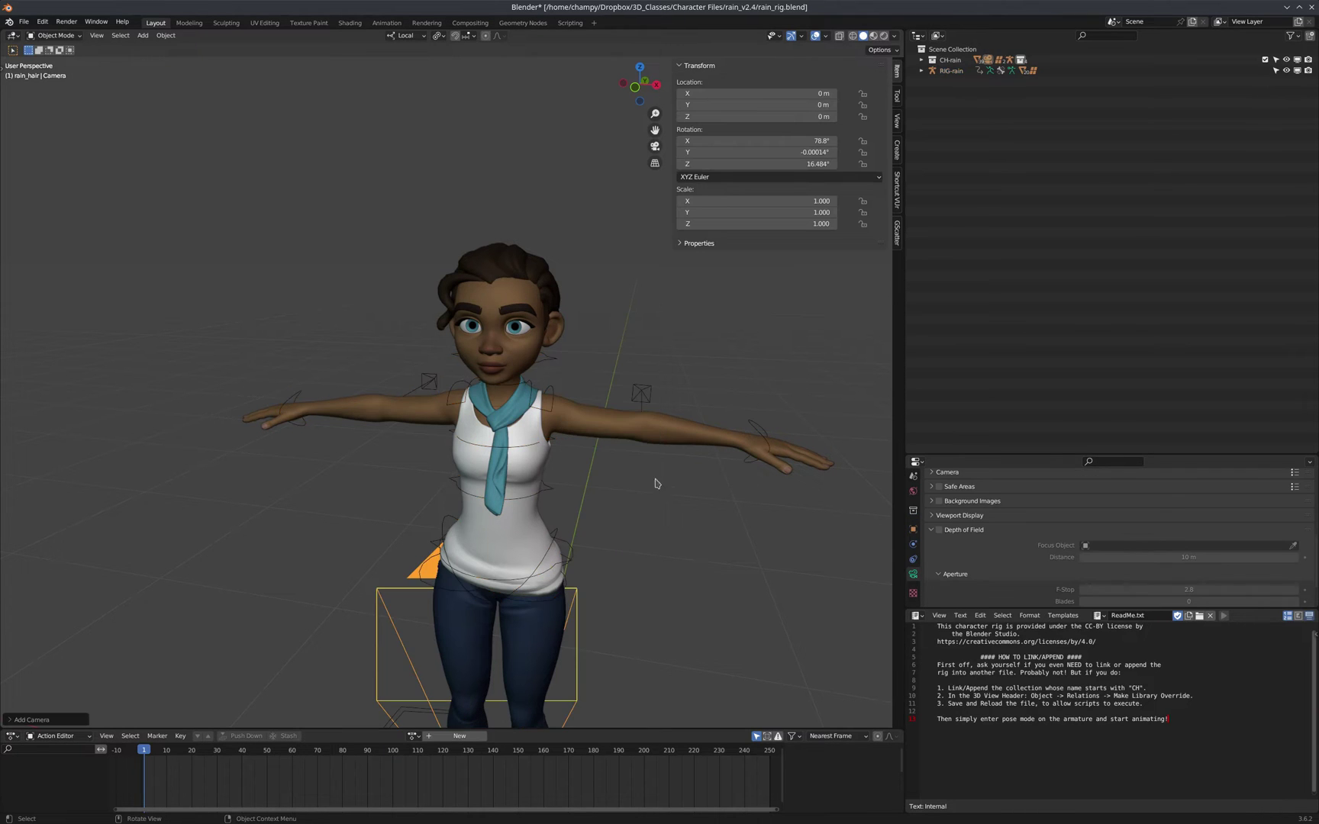
# - Set the camera's rotation to 90° on X and 0° on both Y and Z
pyautogui.scroll(-3, 527, 343)
pyautogui.moveTo(605, 528); pyautogui.dragTo(608, 610, button='middle')
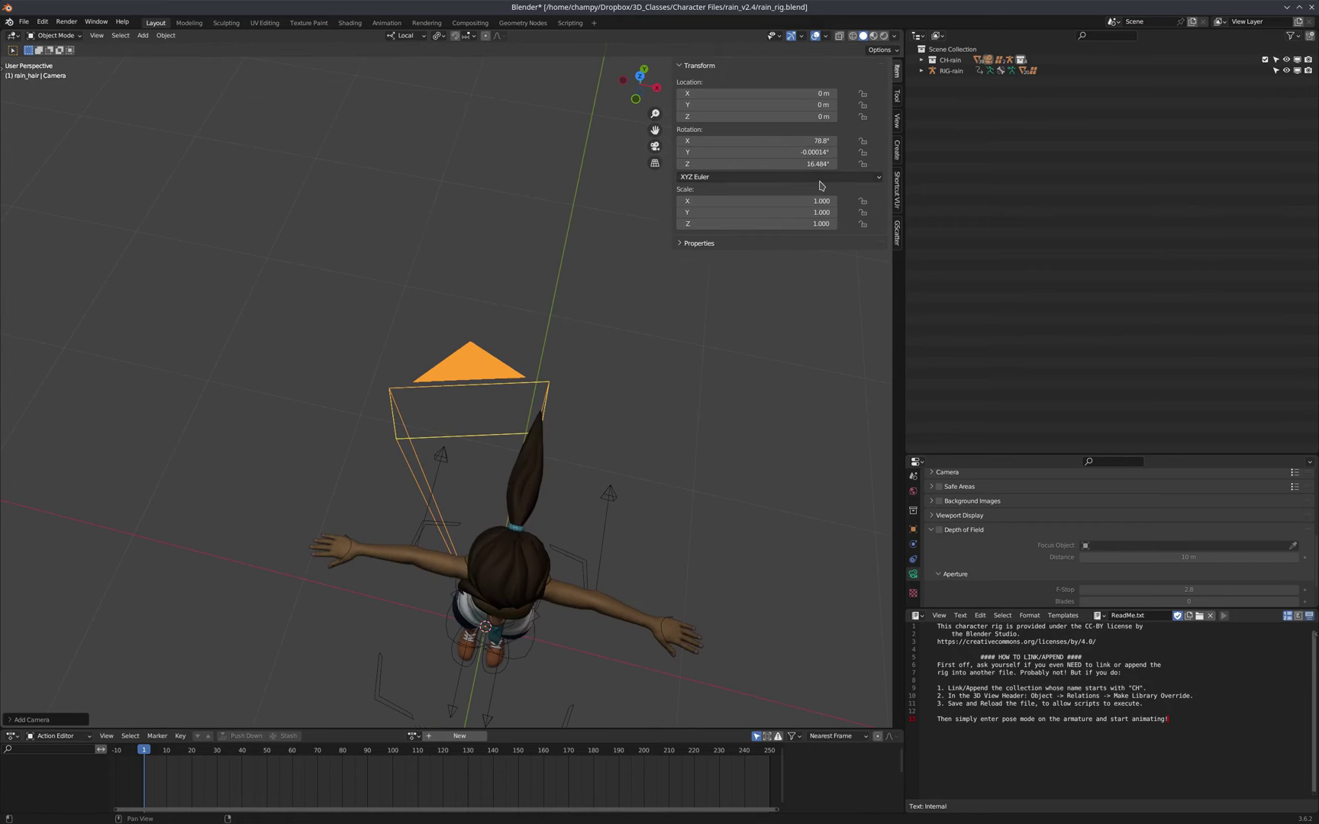
pyautogui.click(778, 162)
pyautogui.press('Escape')
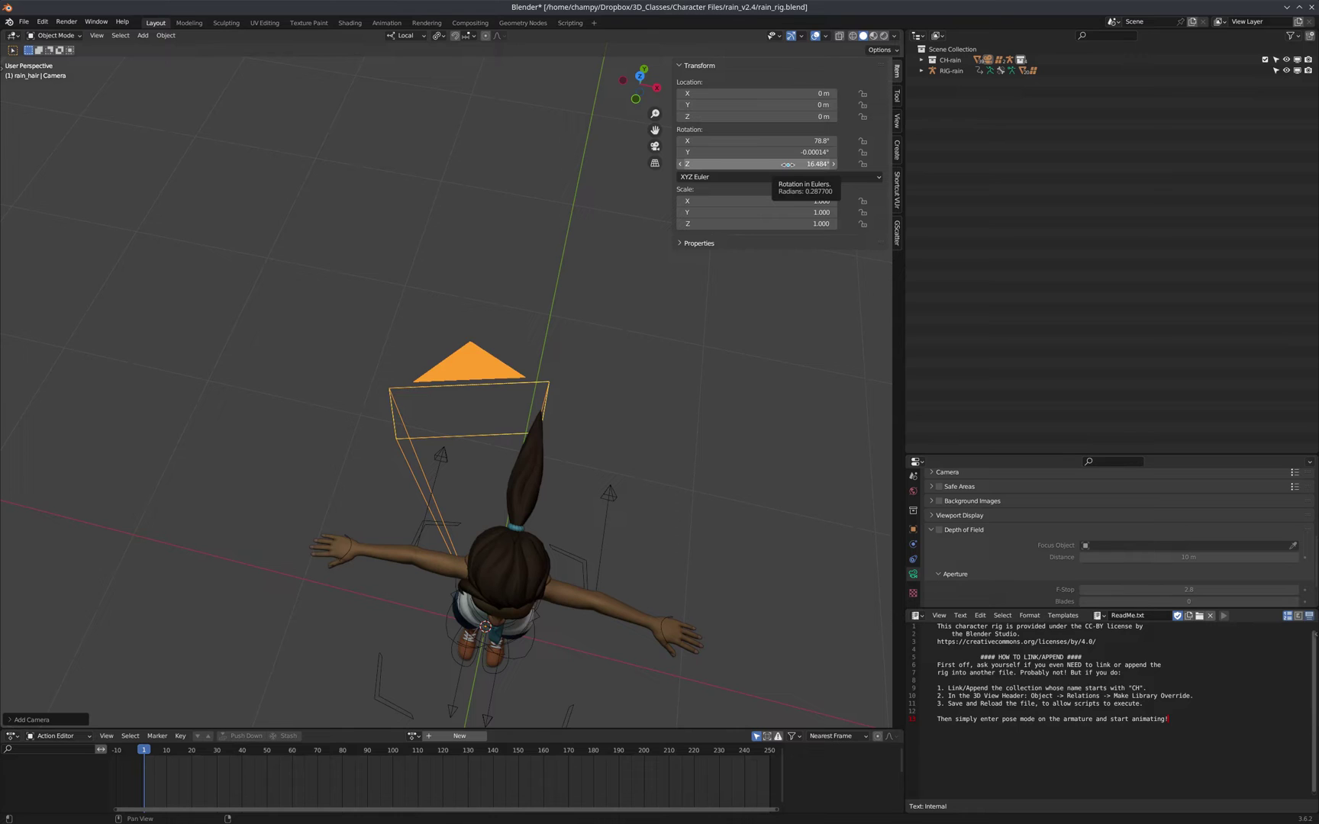
pyautogui.press('BackSpace')
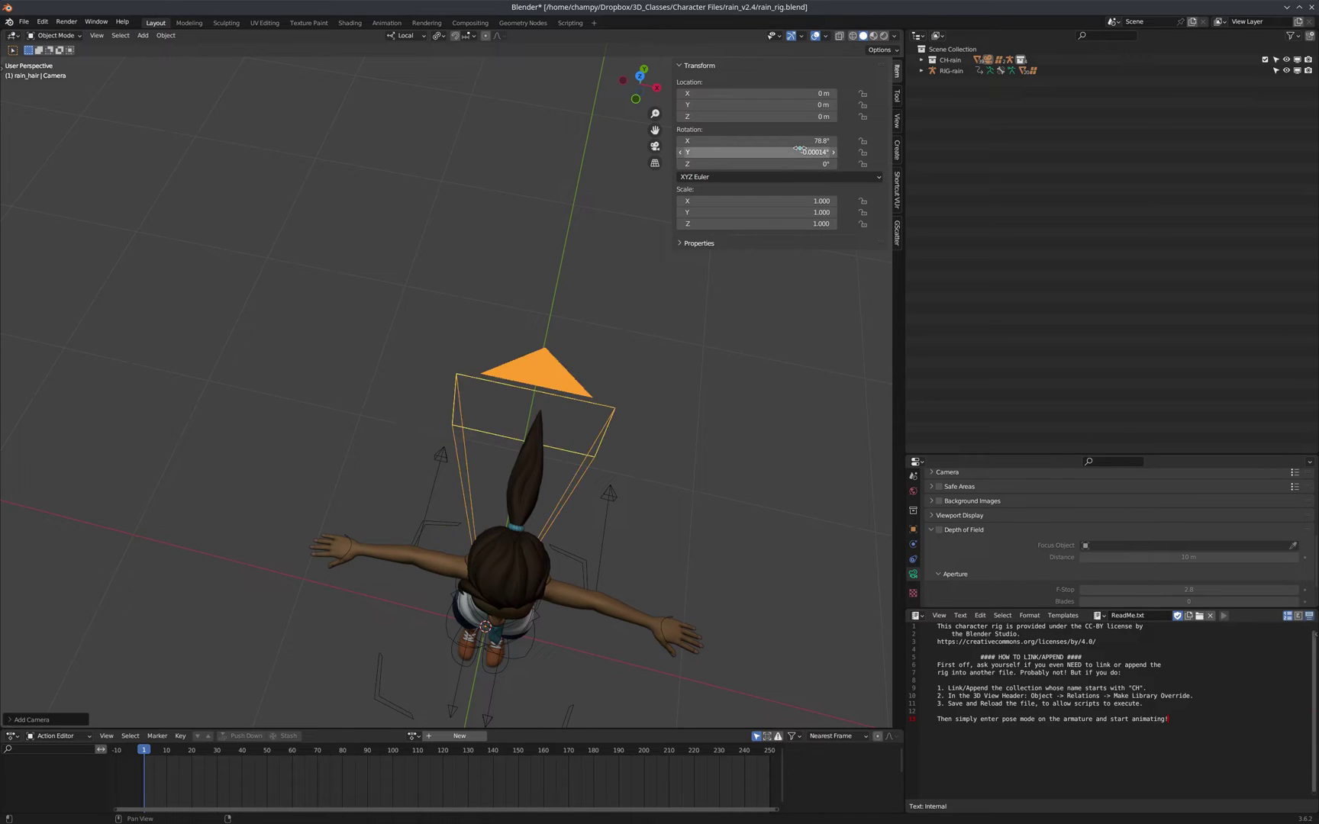
pyautogui.click(791, 140)
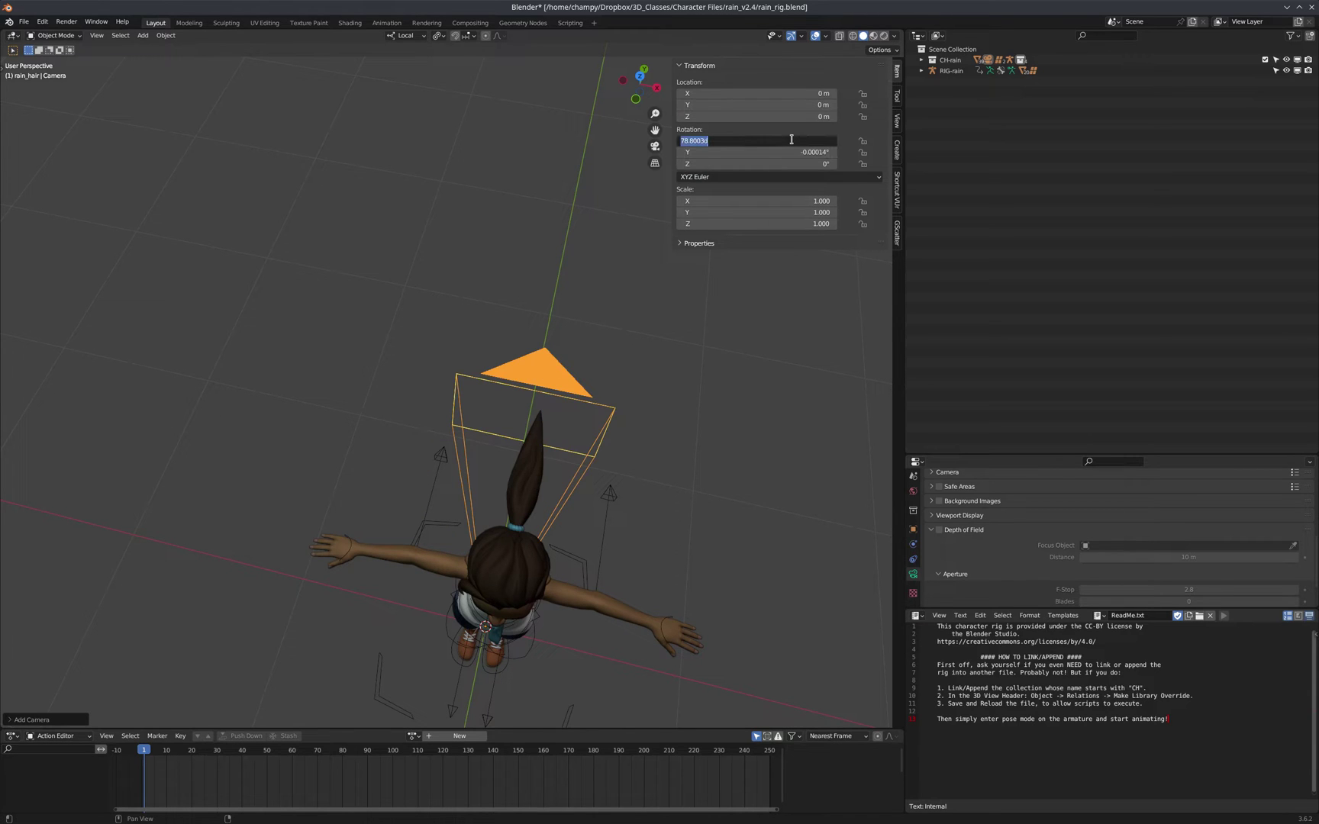
pyautogui.write('90')
pyautogui.press('Return')
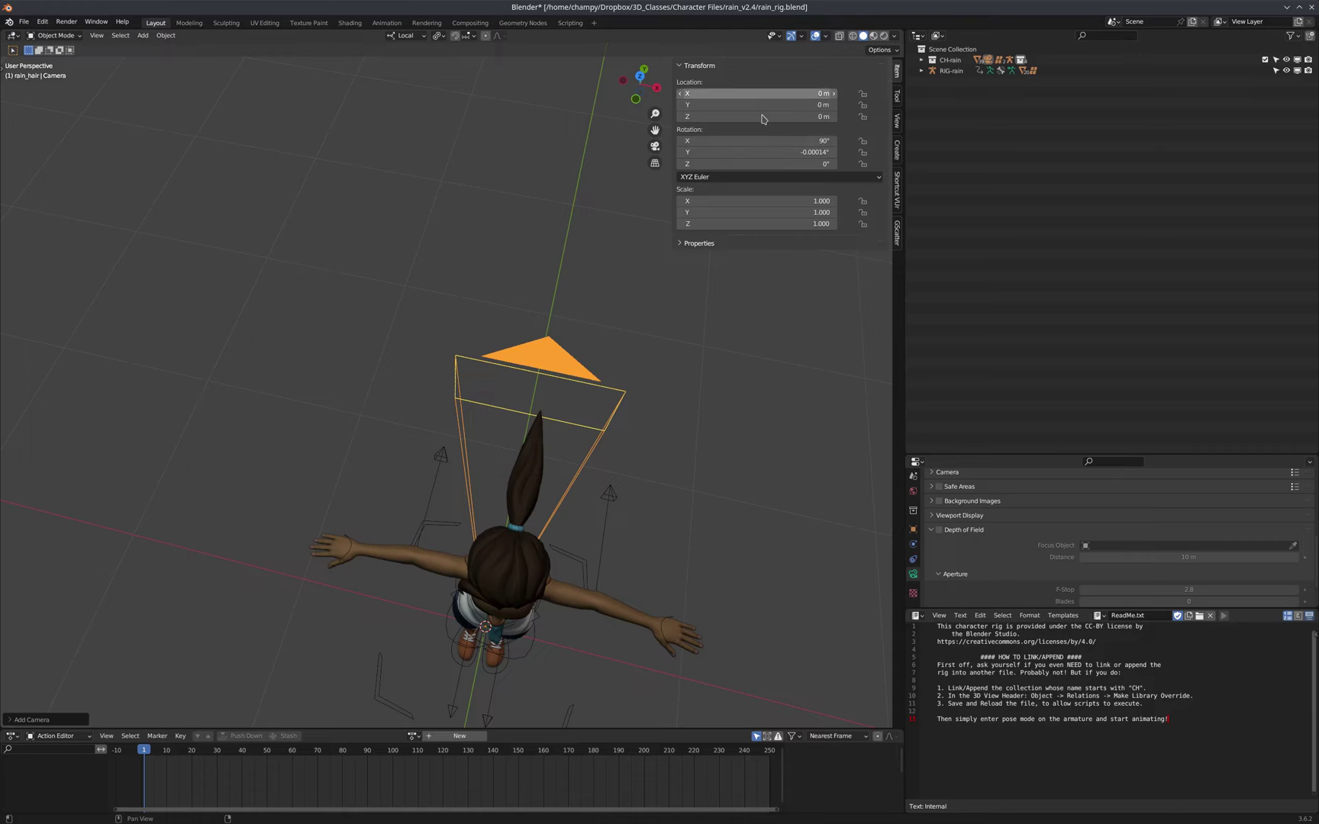
pyautogui.click(780, 157)
pyautogui.write('0')
pyautogui.press('Return')
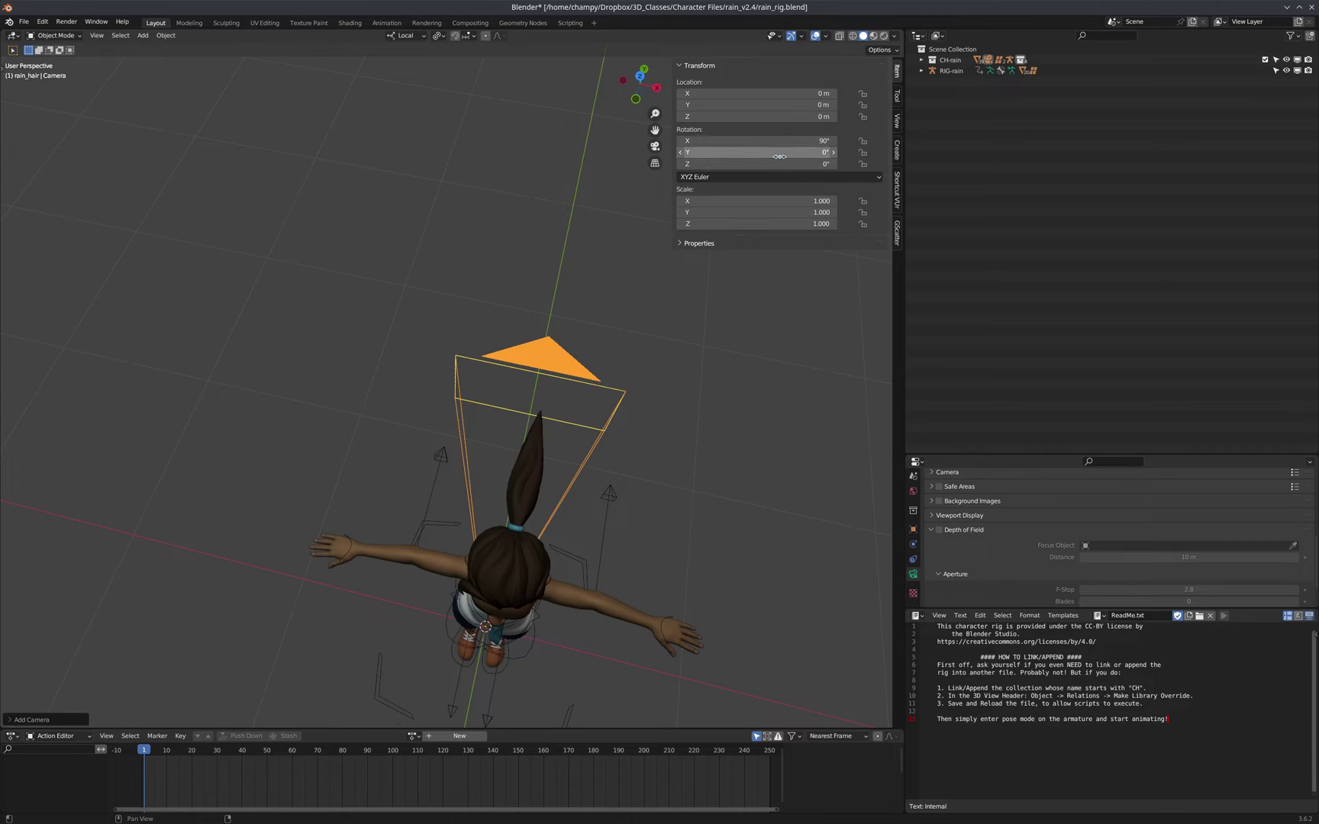
# - Switch the transform orientation to Global and move the camera along Y to about -1.17 m, in front of the character
pyautogui.scroll(-1, 521, 438)
pyautogui.scroll(-2, 521, 438)
pyautogui.press('KP_7')
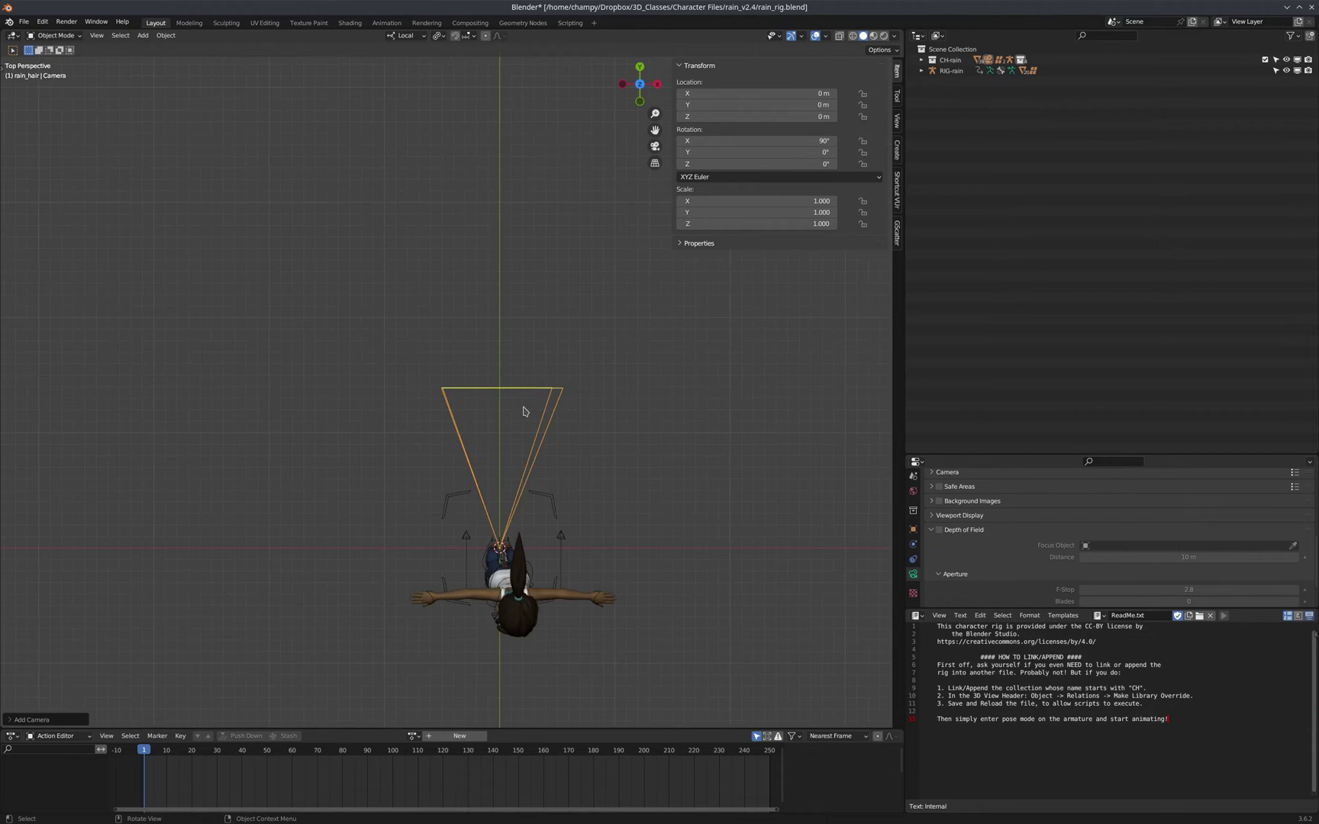
pyautogui.press('KP_5')
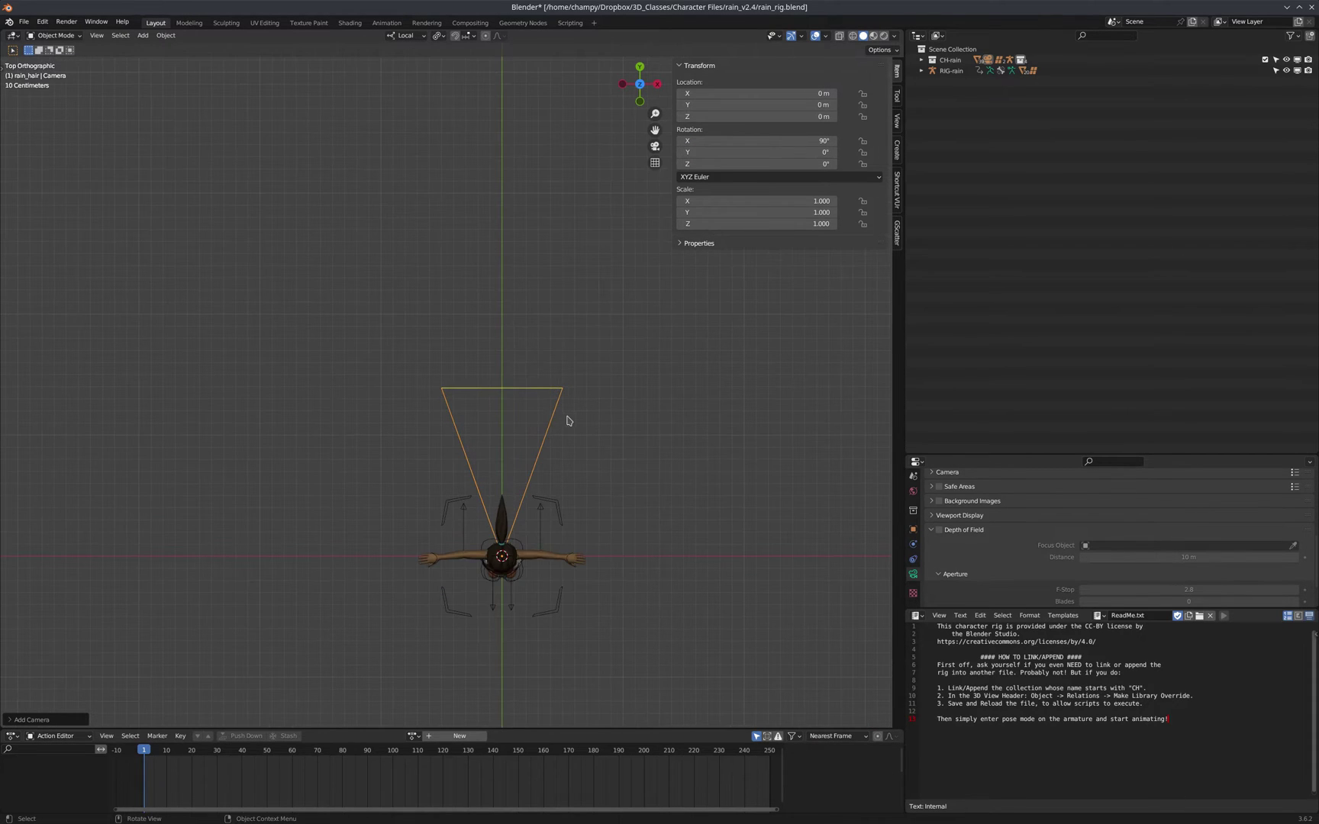
pyautogui.press('g')
pyautogui.press('y')
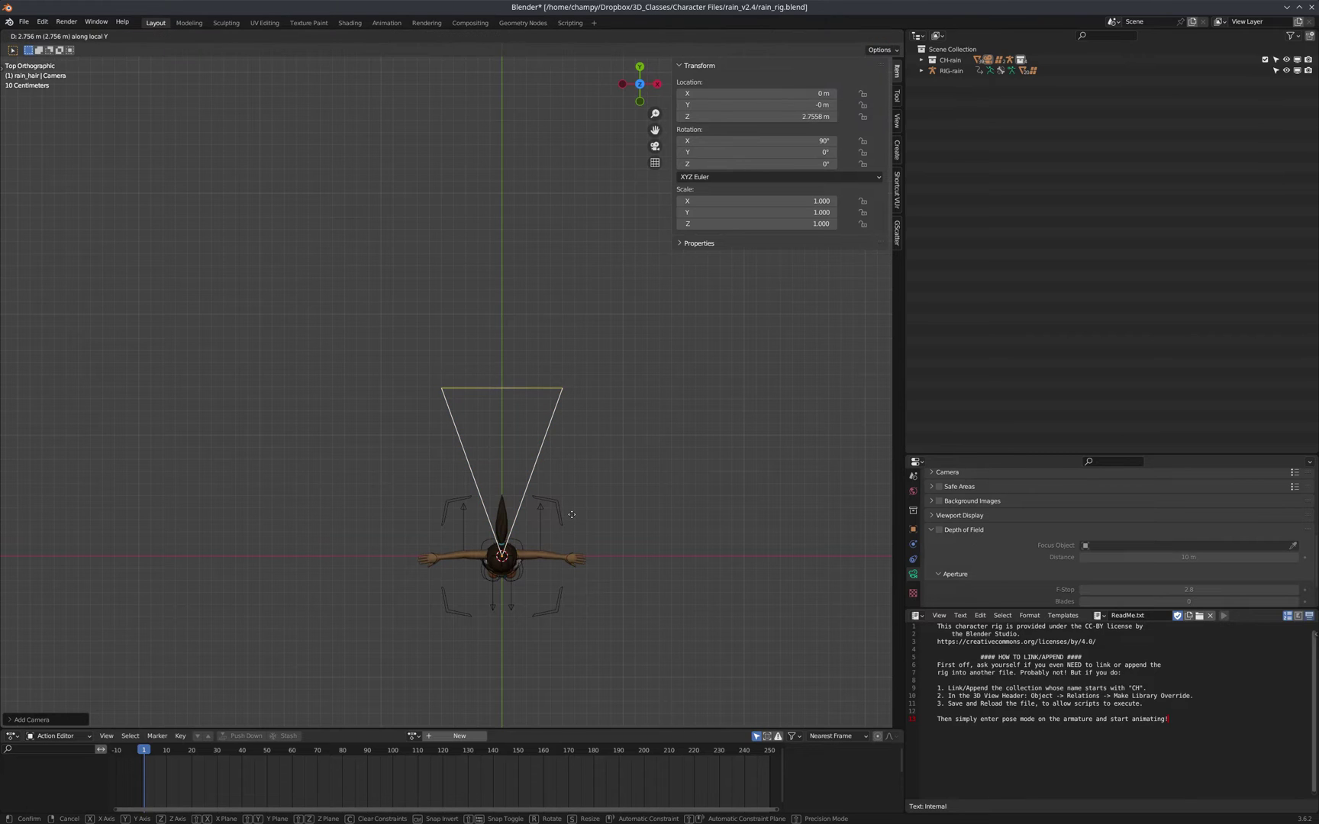
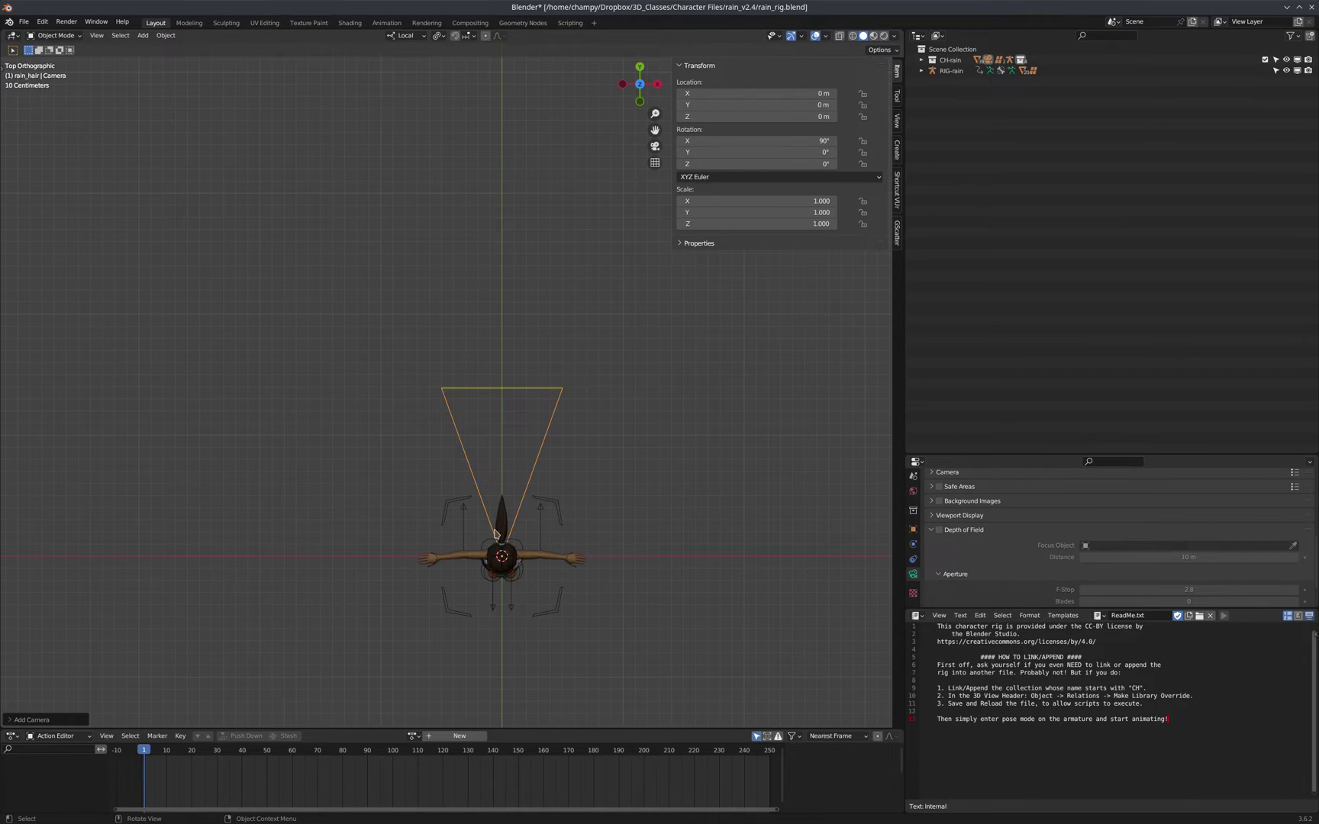
pyautogui.click(422, 39)
pyautogui.click(397, 70)
pyautogui.press('g')
pyautogui.press('y')
pyautogui.click(601, 575)
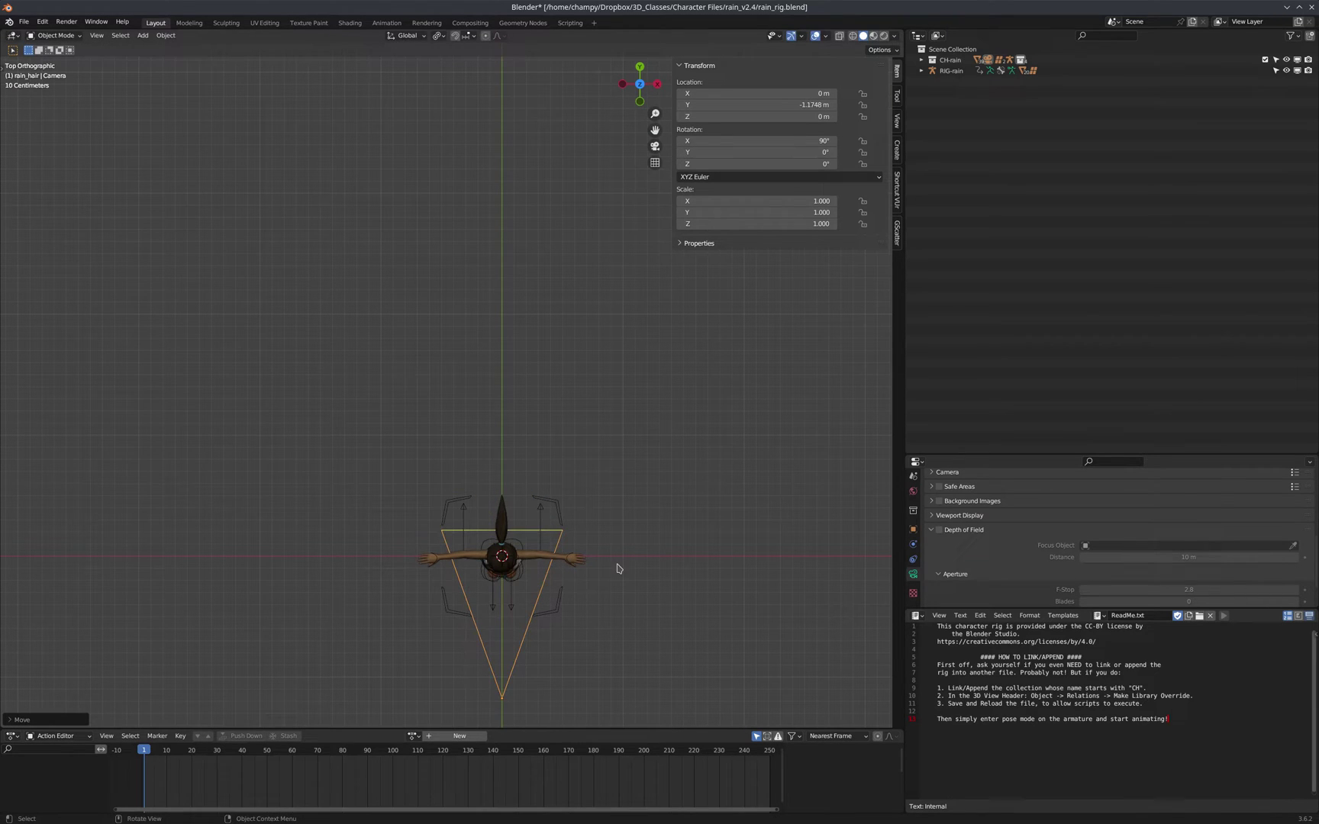
# - Raise the camera along Z to about 1.45 m at head height and look through it
pyautogui.press('KP_3')
pyautogui.press('g')
pyautogui.press('z')
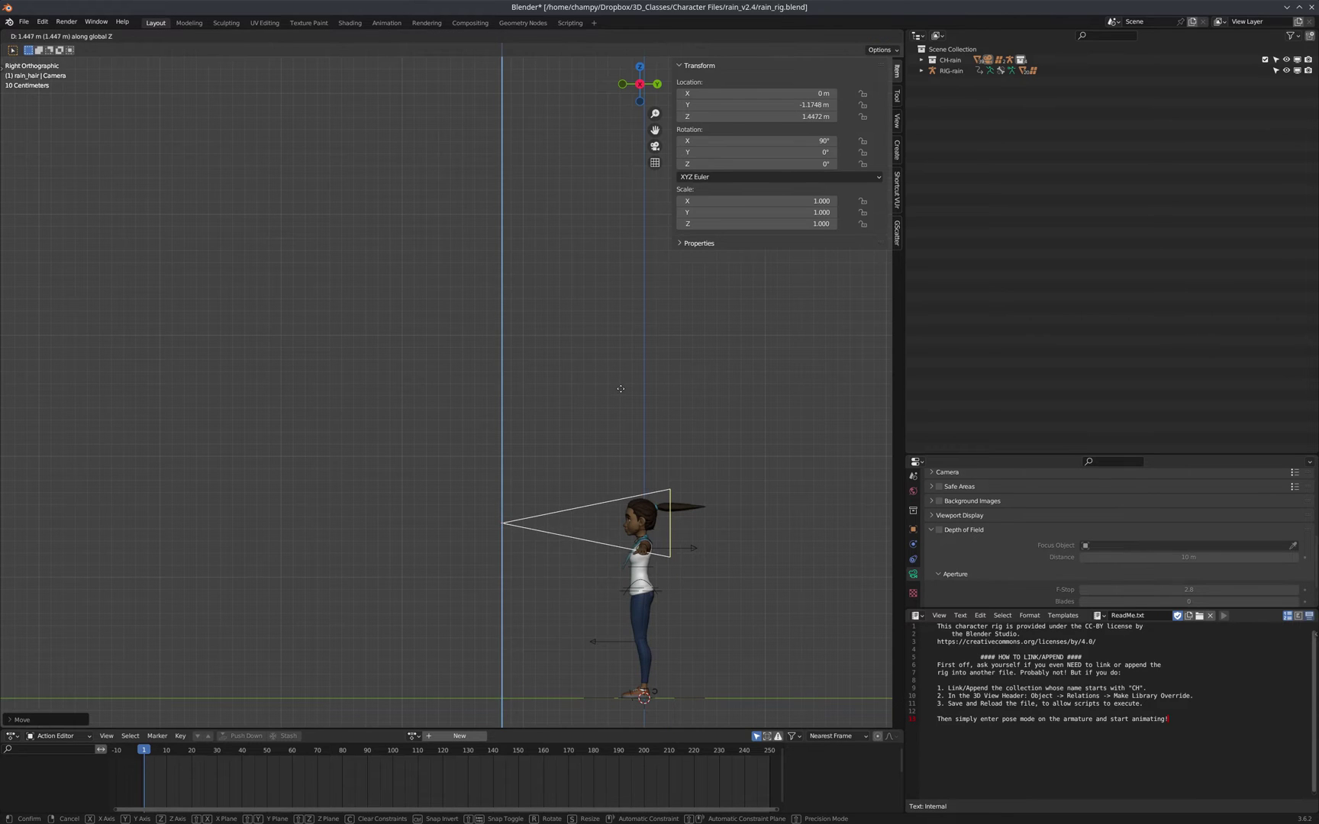
pyautogui.click(621, 391)
pyautogui.press('KP_0')
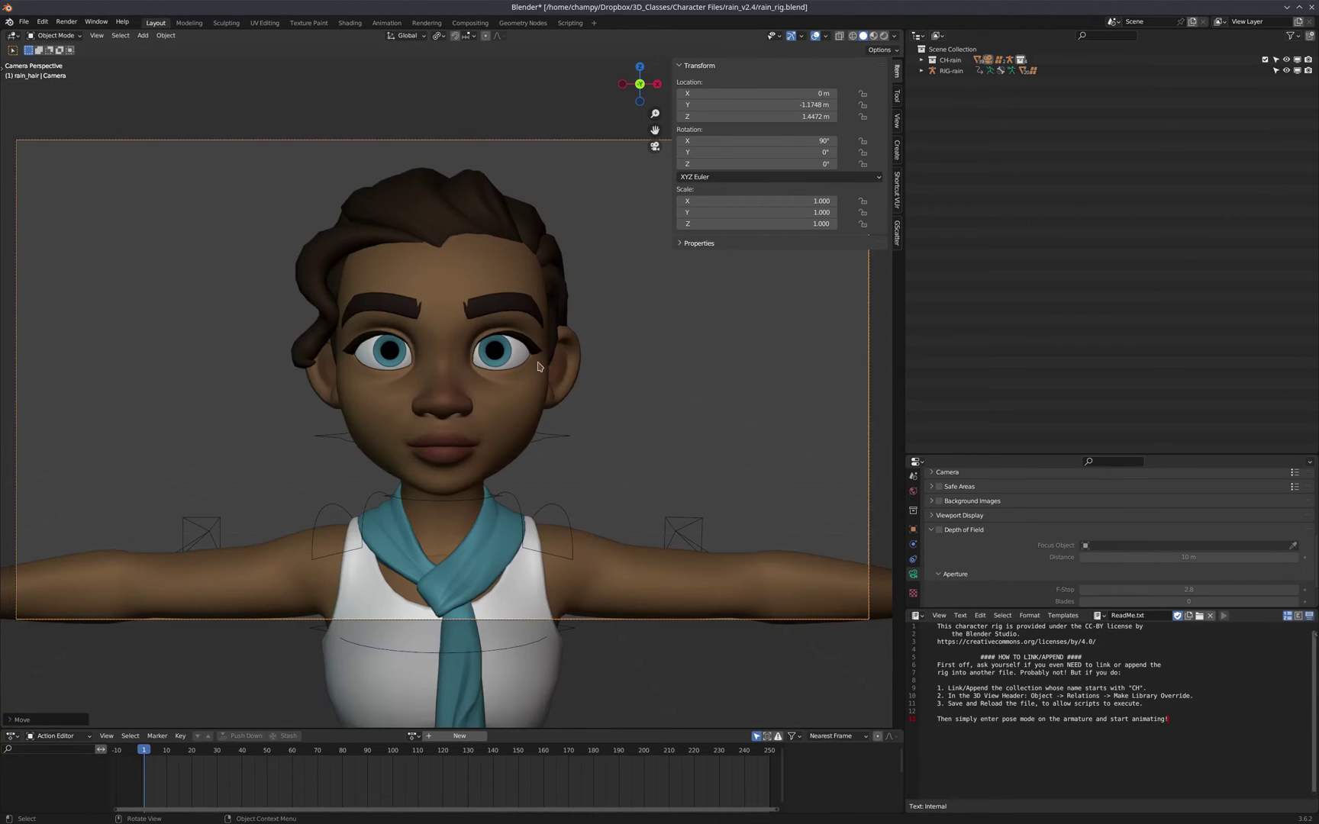
pyautogui.scroll(-1, 627, 462)
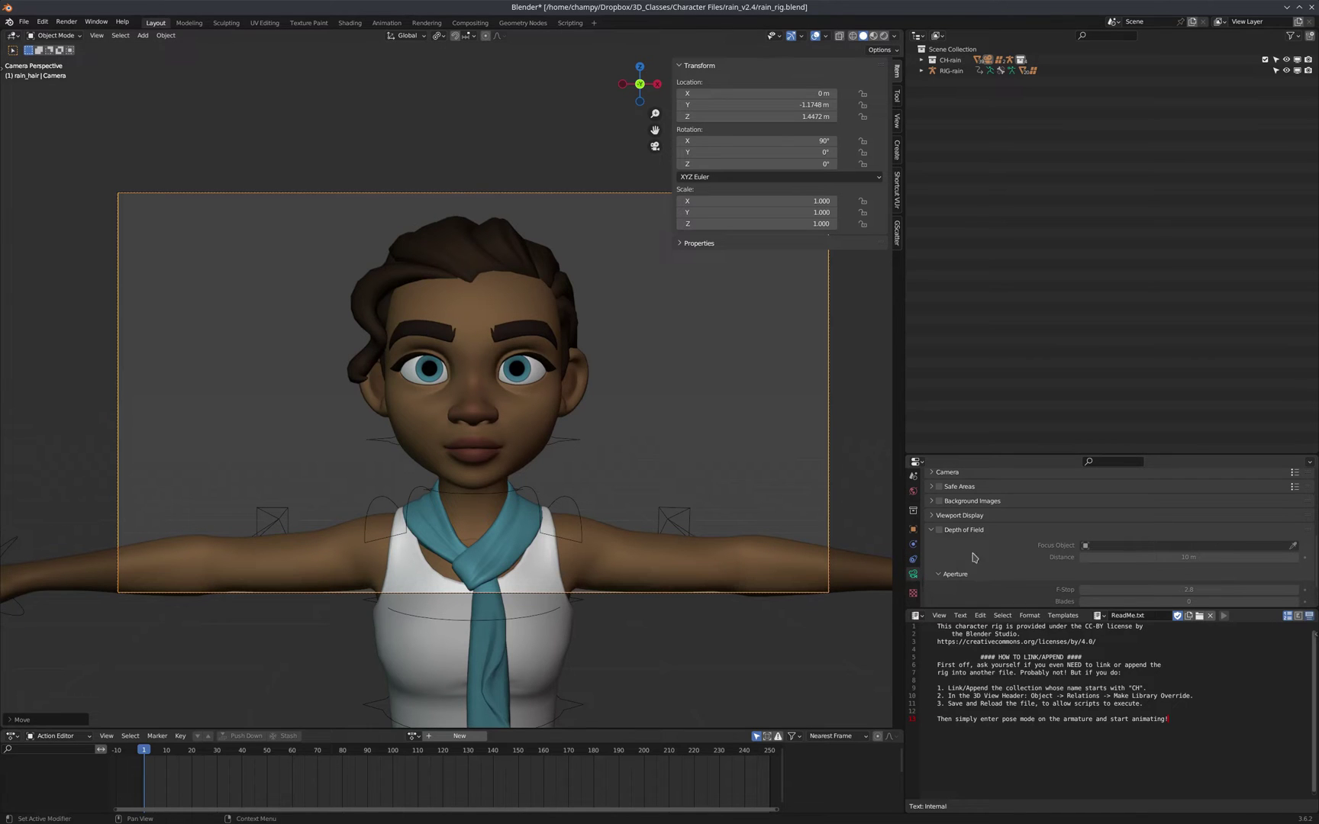
# - Set the camera's focal length to 100 mm
pyautogui.scroll(2, 1022, 548)
pyautogui.scroll(3, 1022, 548)
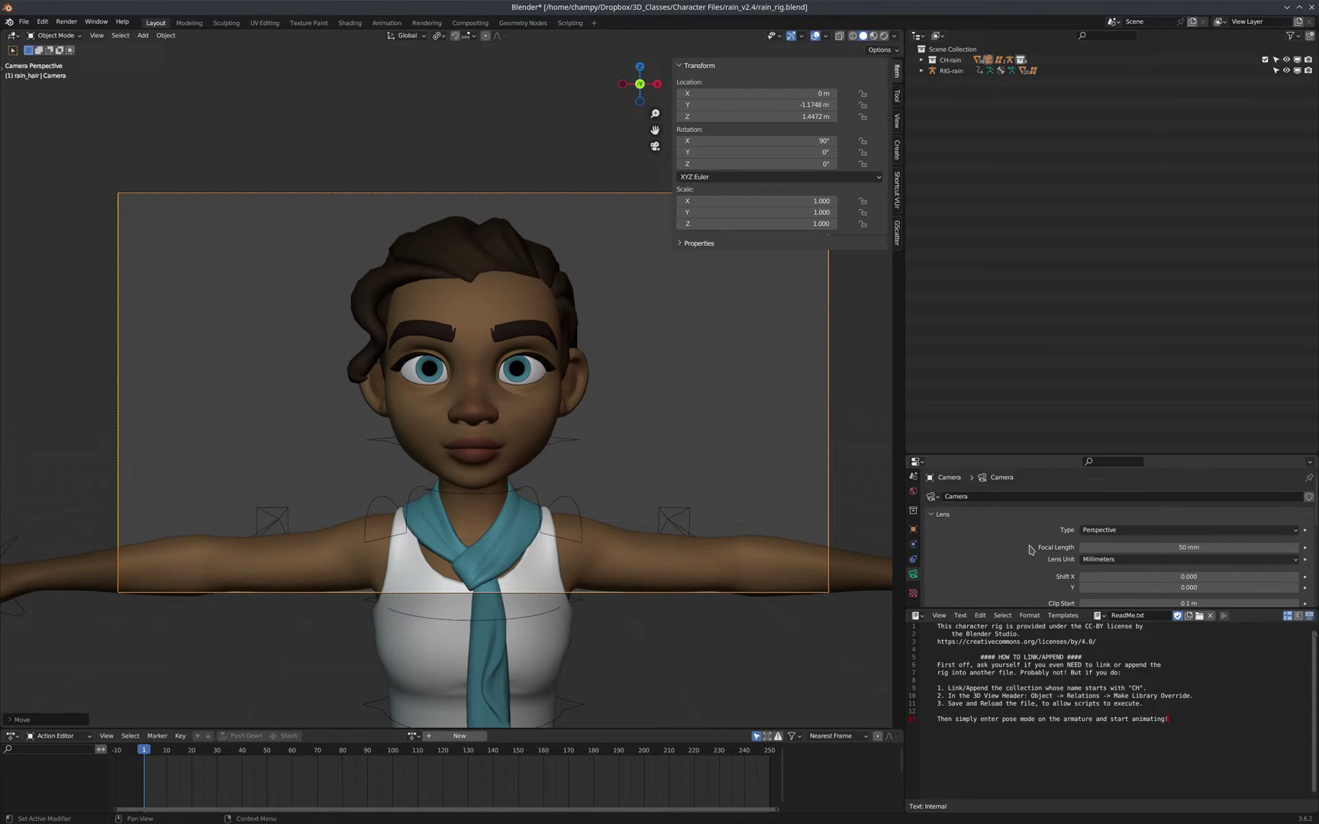
pyautogui.click(1187, 547)
pyautogui.write('100')
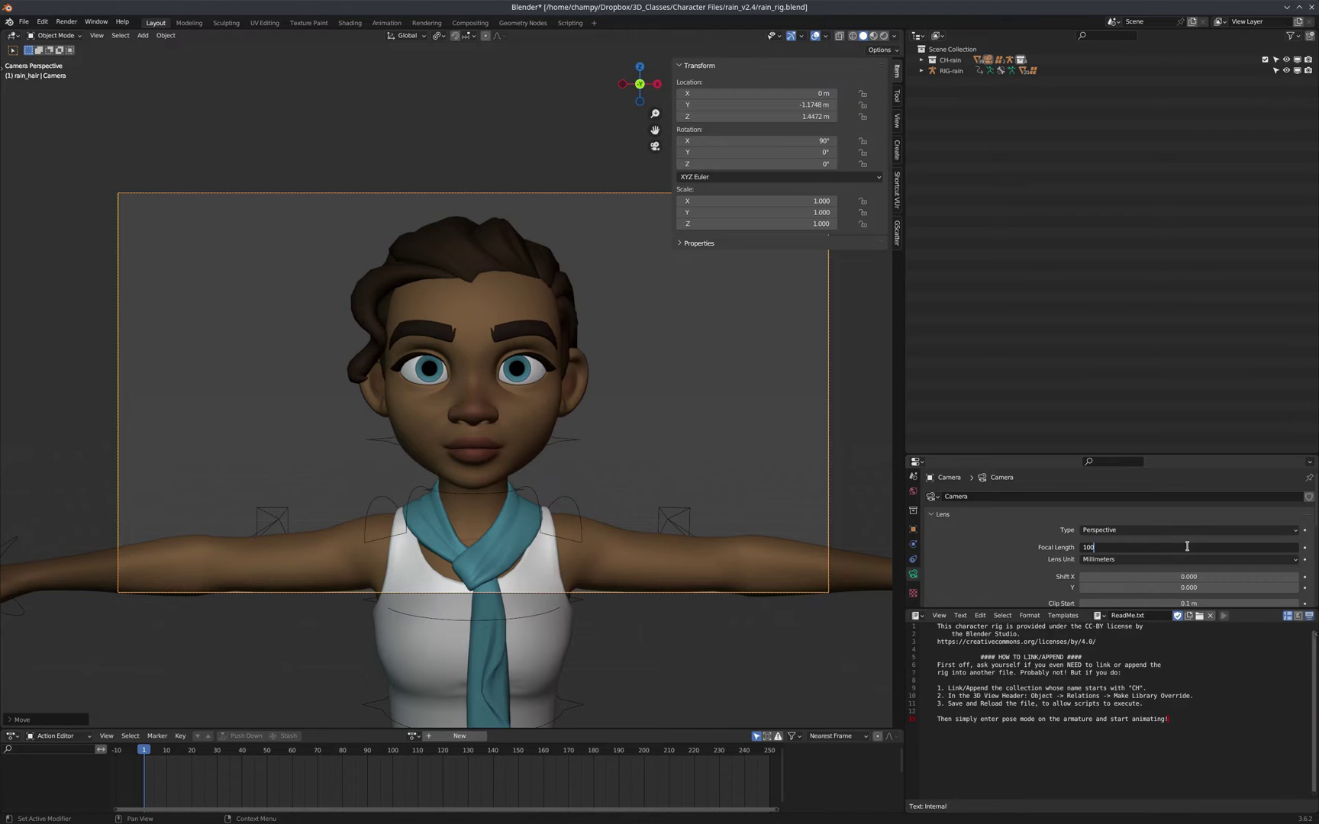
pyautogui.press('Return')
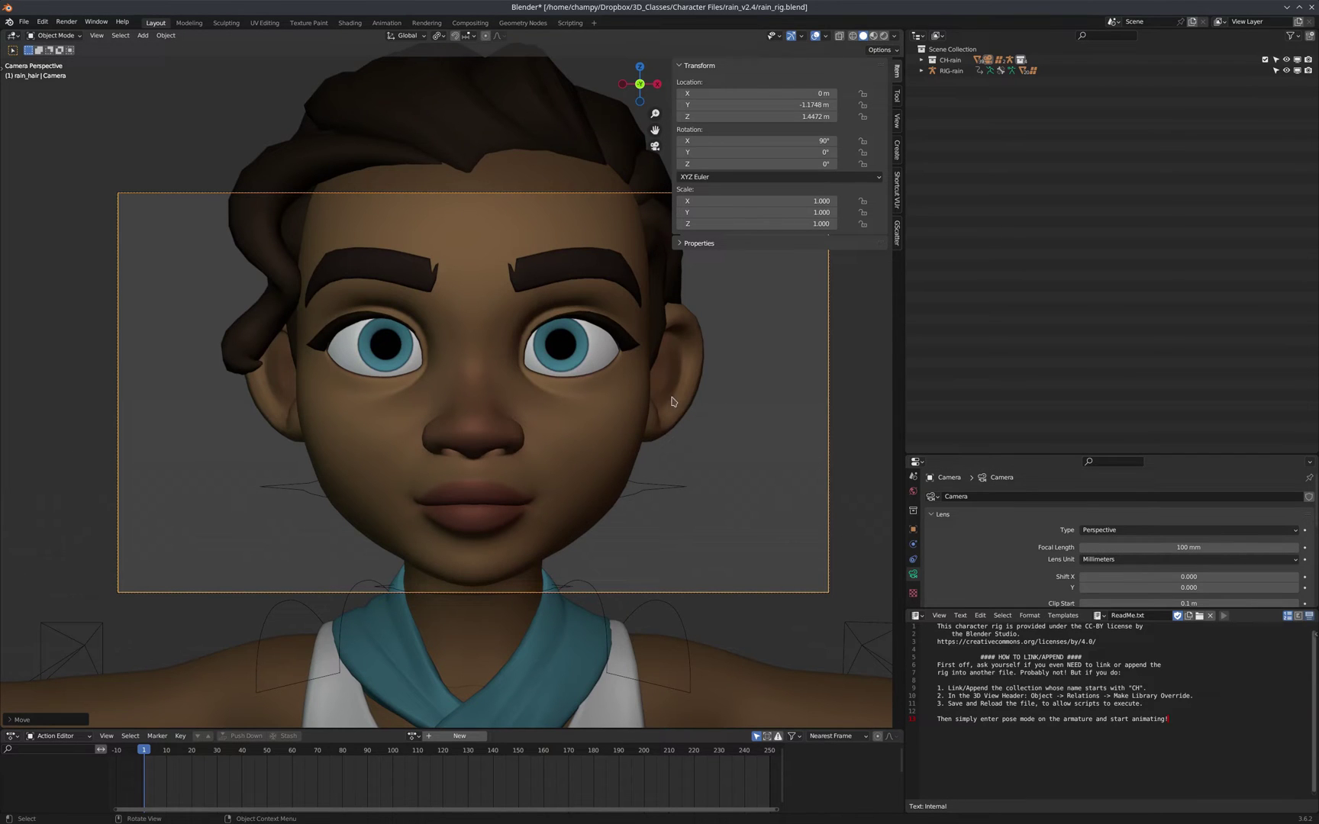
pyautogui.scroll(4, 914, 505)
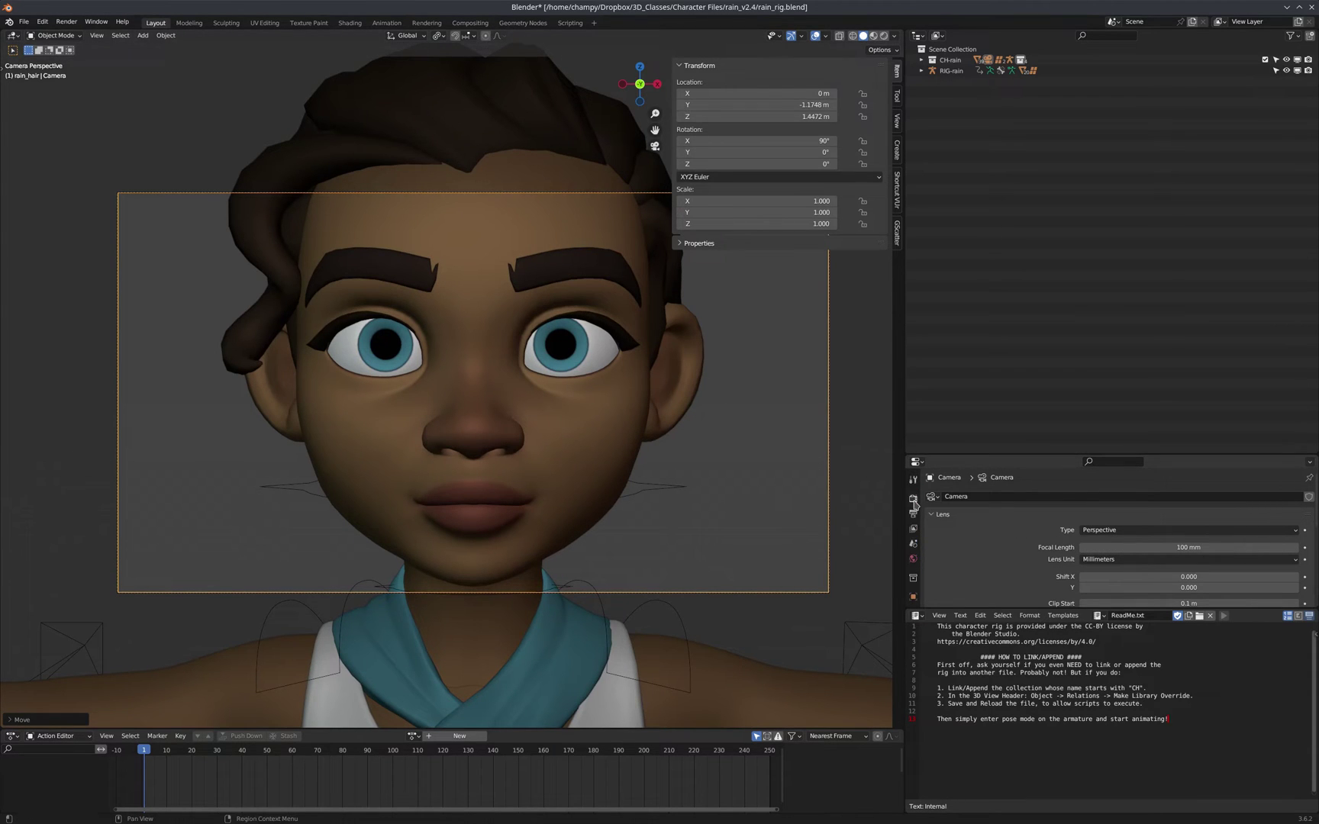
# - Set the output resolution's Y value to 1920 px to make the camera frame square
pyautogui.click(912, 512)
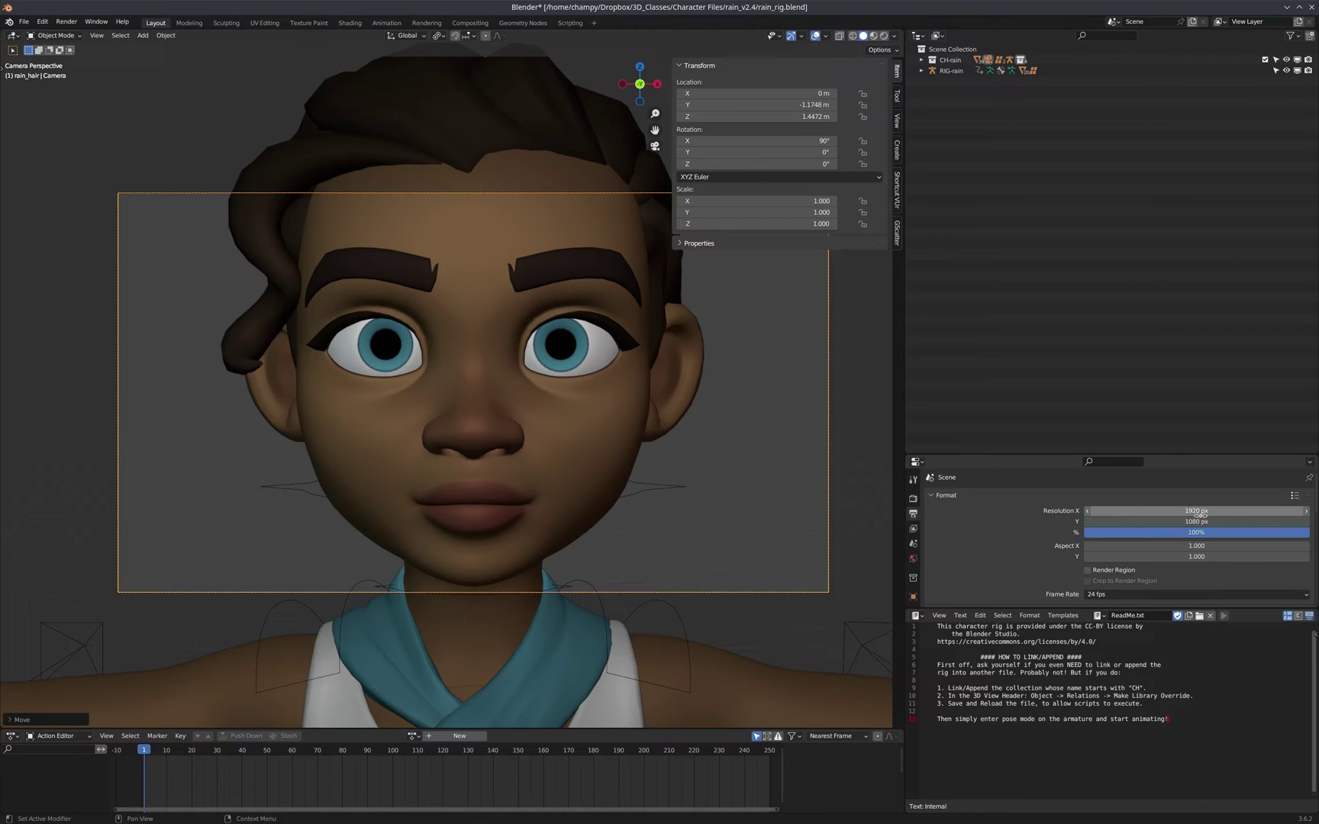
pyautogui.click(1193, 520)
pyautogui.write('1')
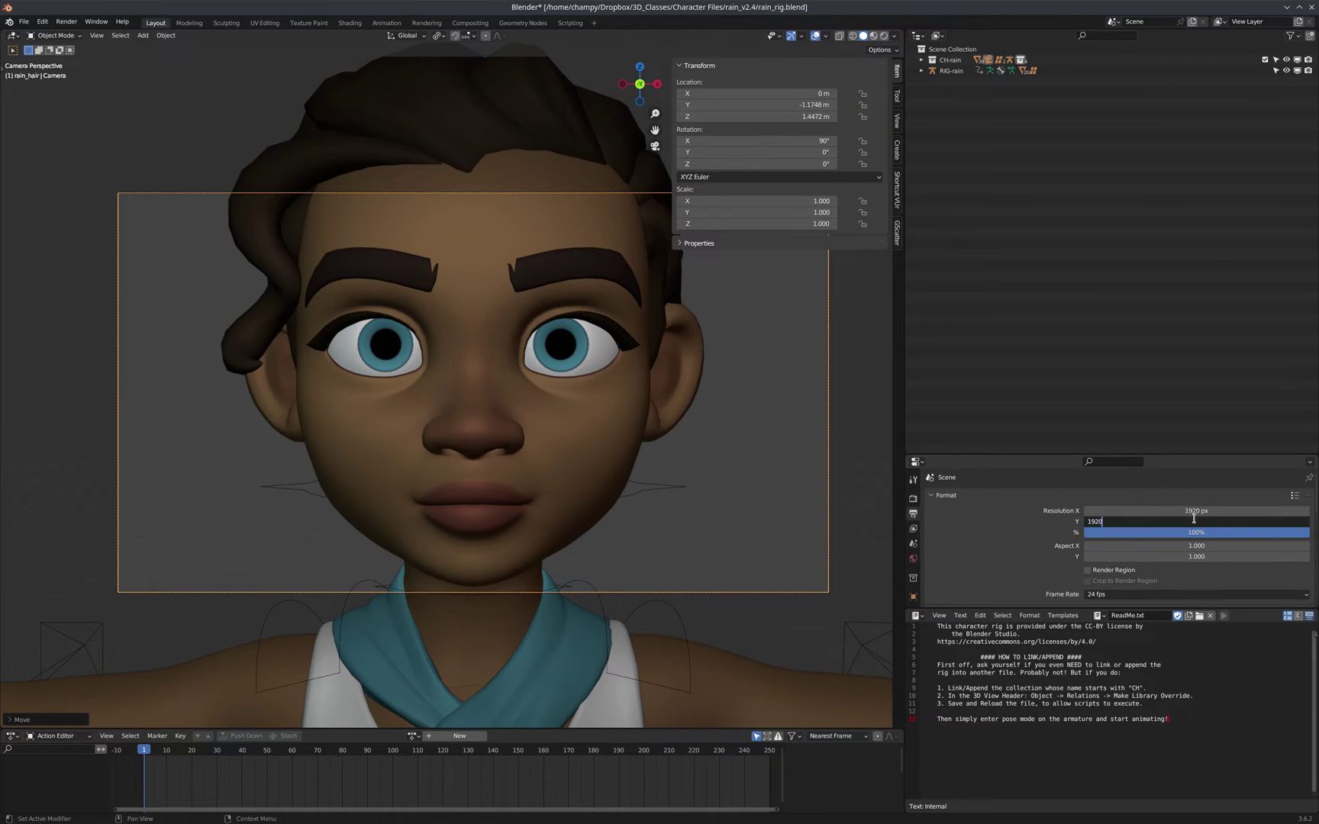
pyautogui.write('920')
pyautogui.press('Return')
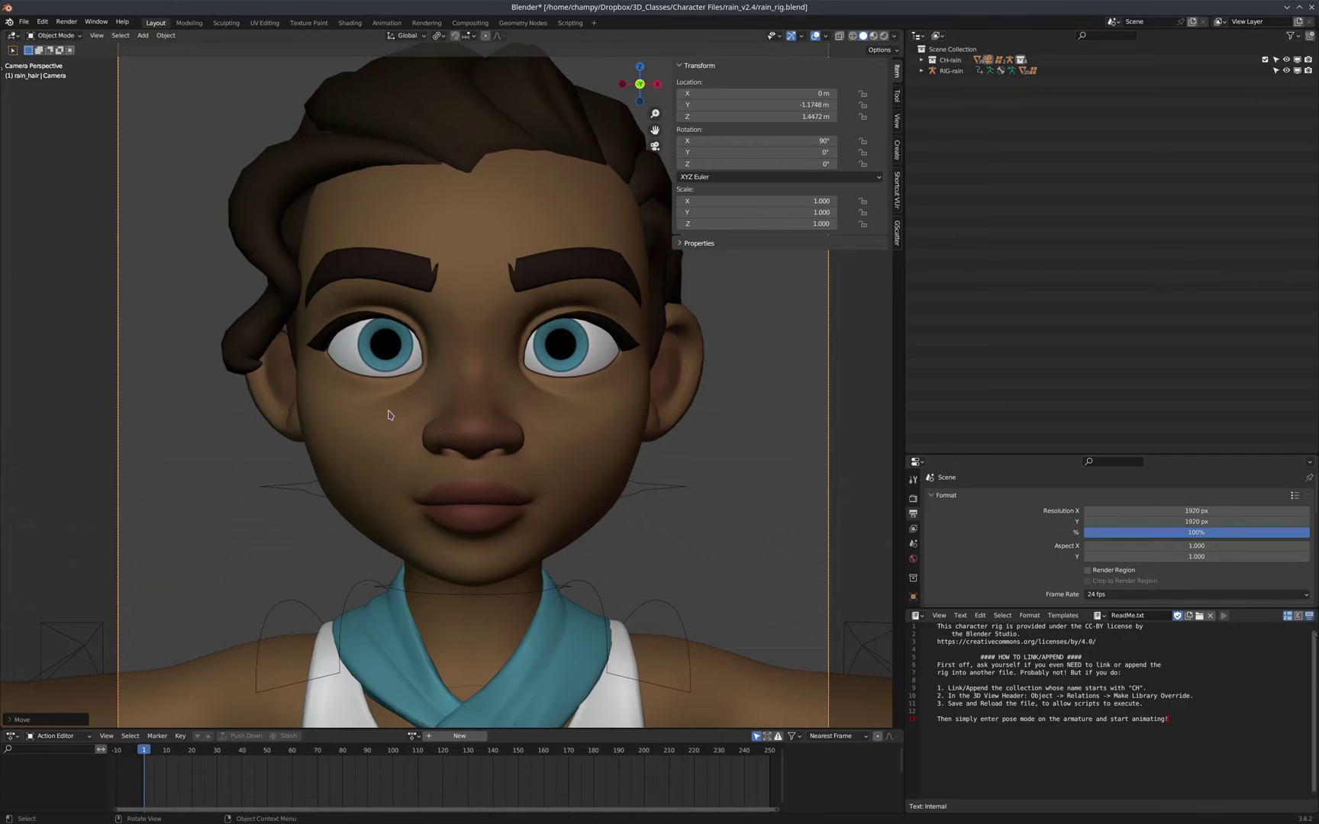
pyautogui.scroll(-2, 374, 415)
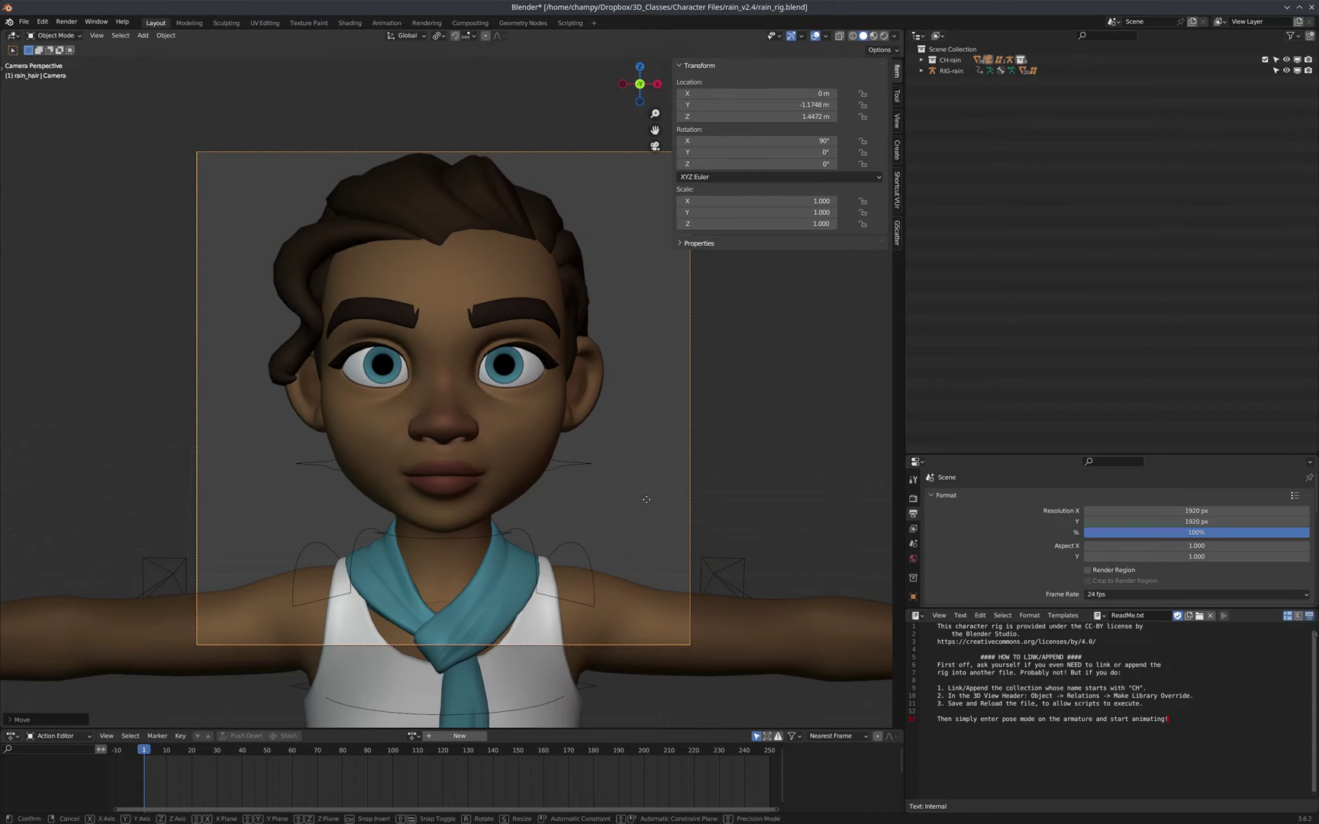
# - Move the camera closer to the face, along Y to about -0.78 m and along Z to about 1.44 m
pyautogui.press('g')
pyautogui.press('y')
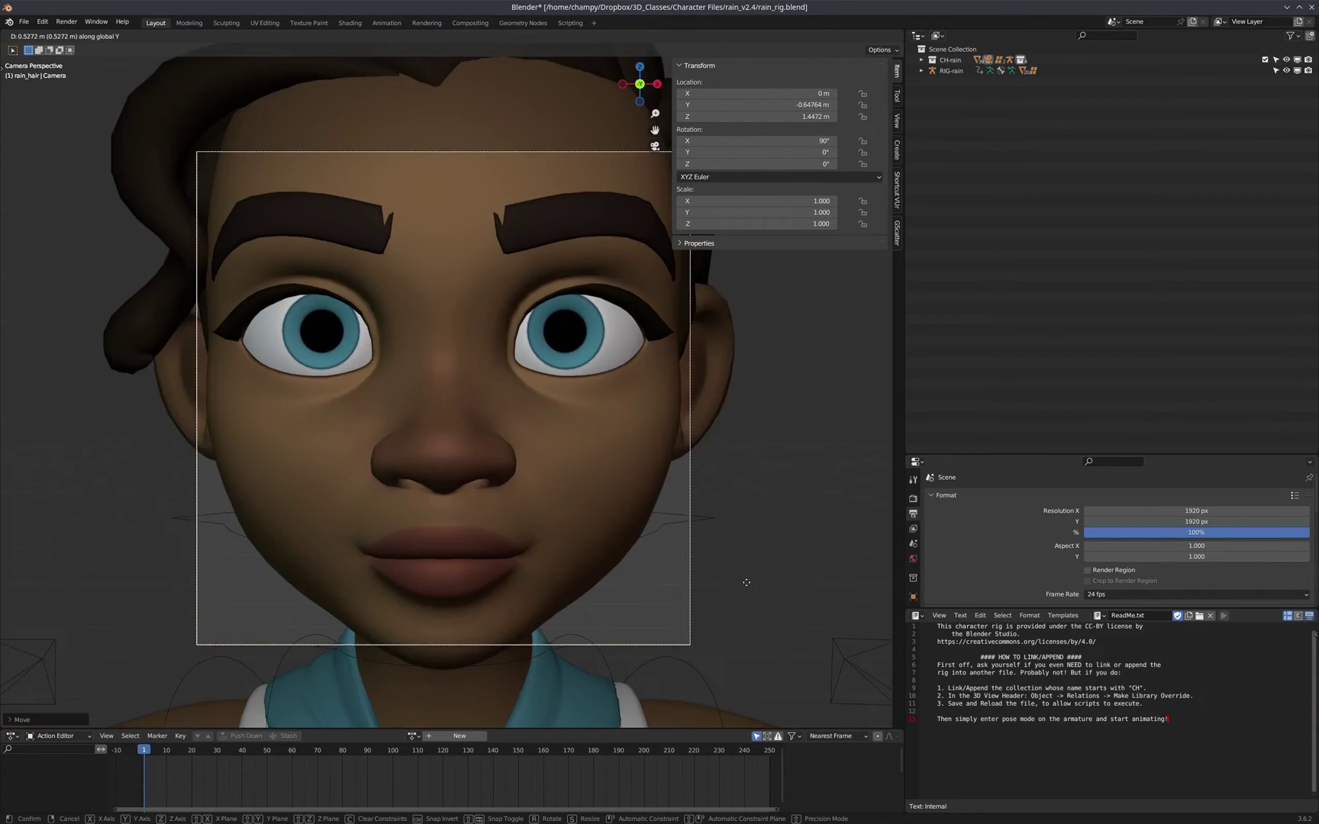
pyautogui.click(736, 575)
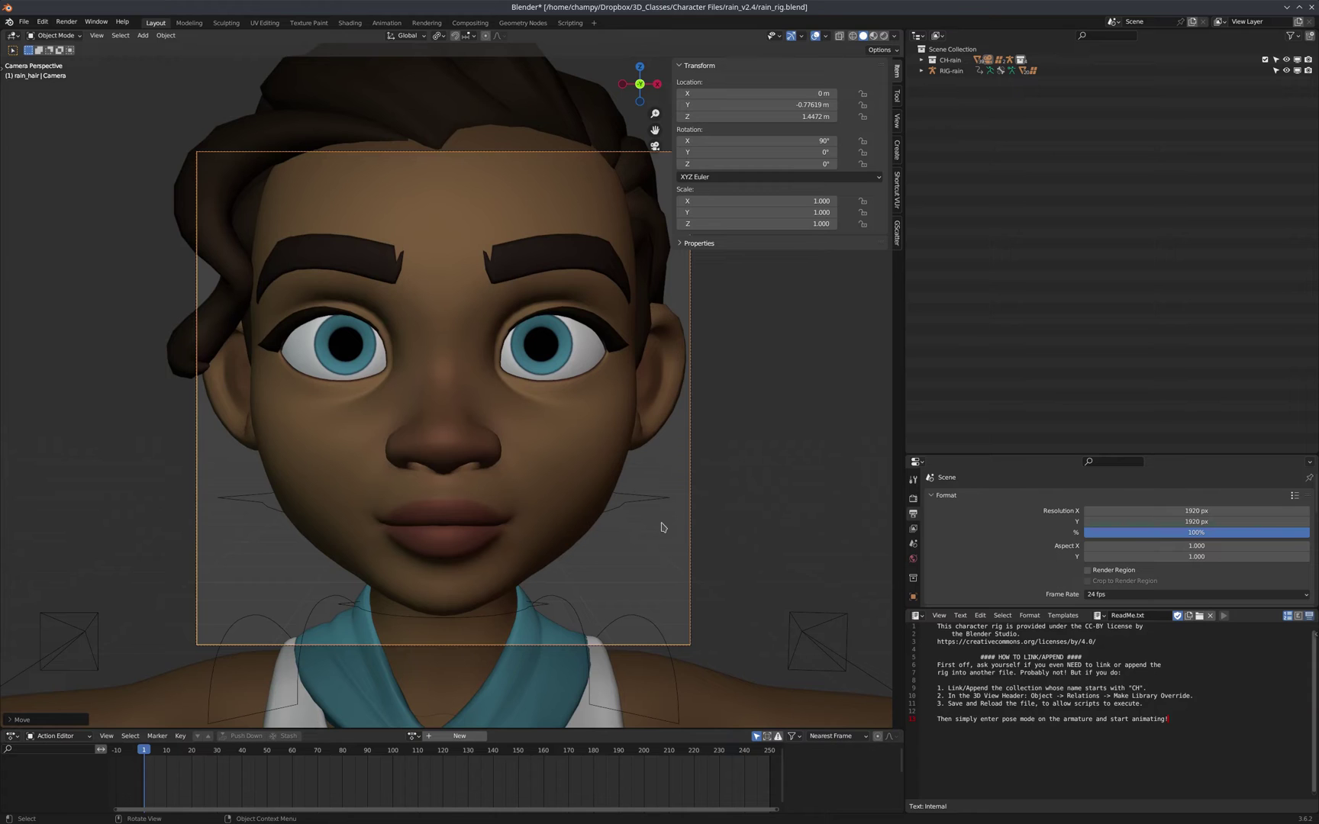
pyautogui.press('g')
pyautogui.press('z')
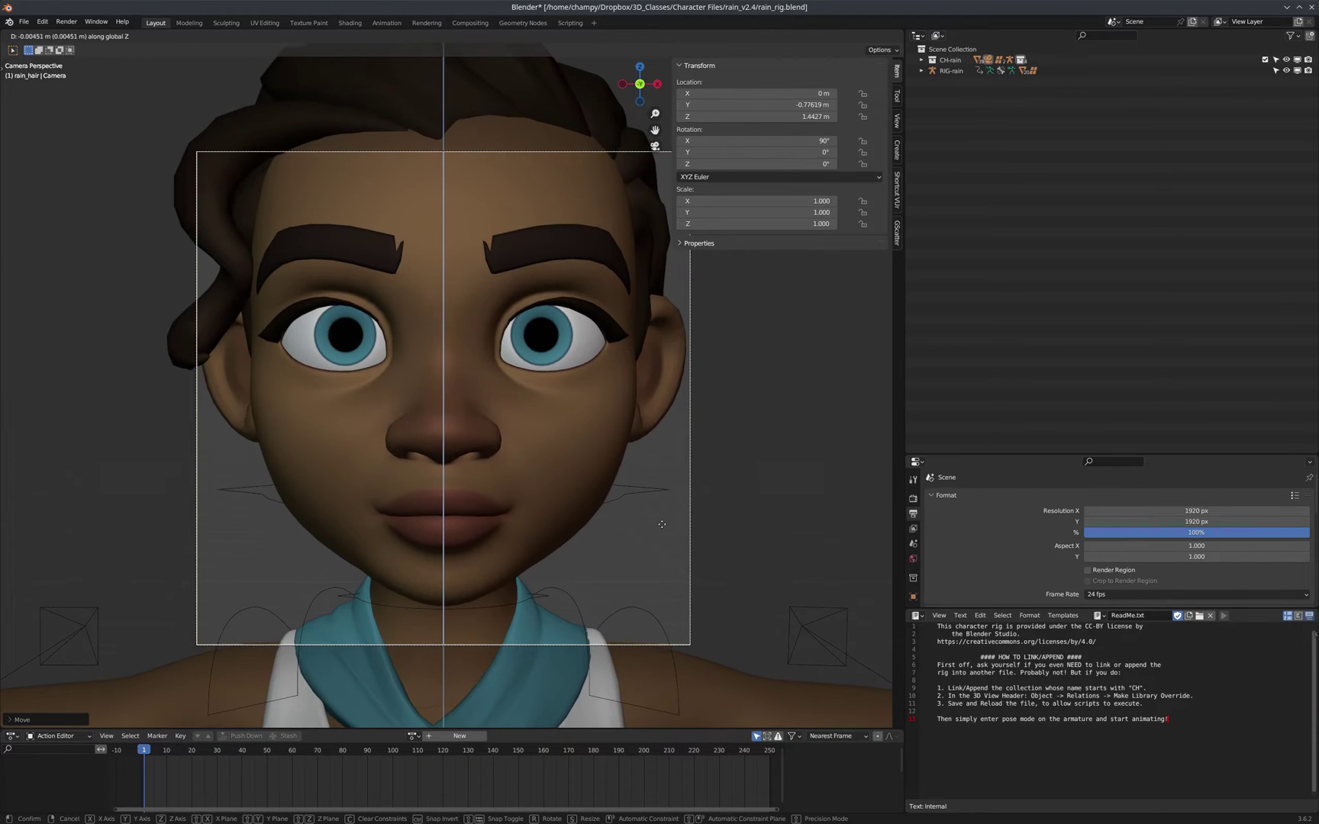
pyautogui.click(661, 525)
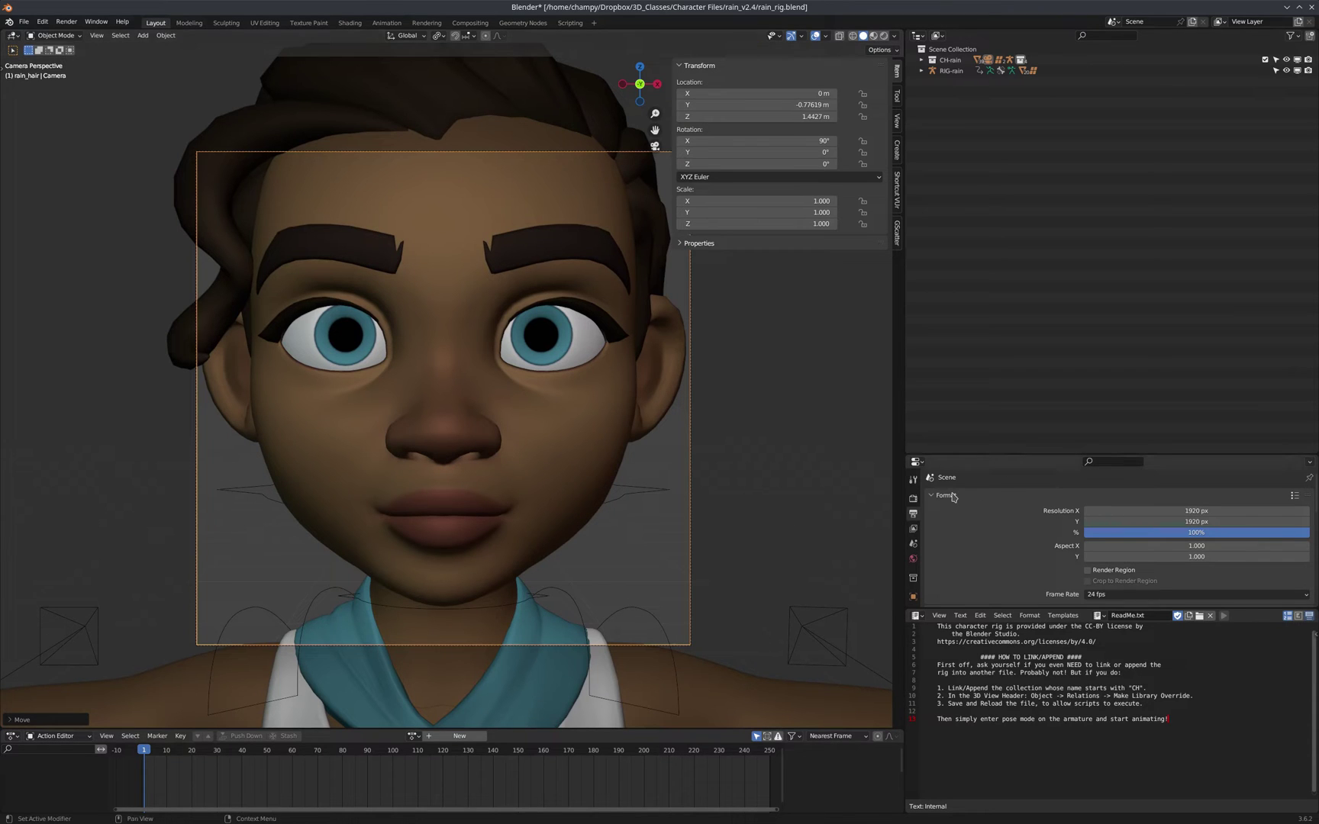
# - Set the render engine to Workbench and switch the viewport to rendered shading
pyautogui.click(914, 498)
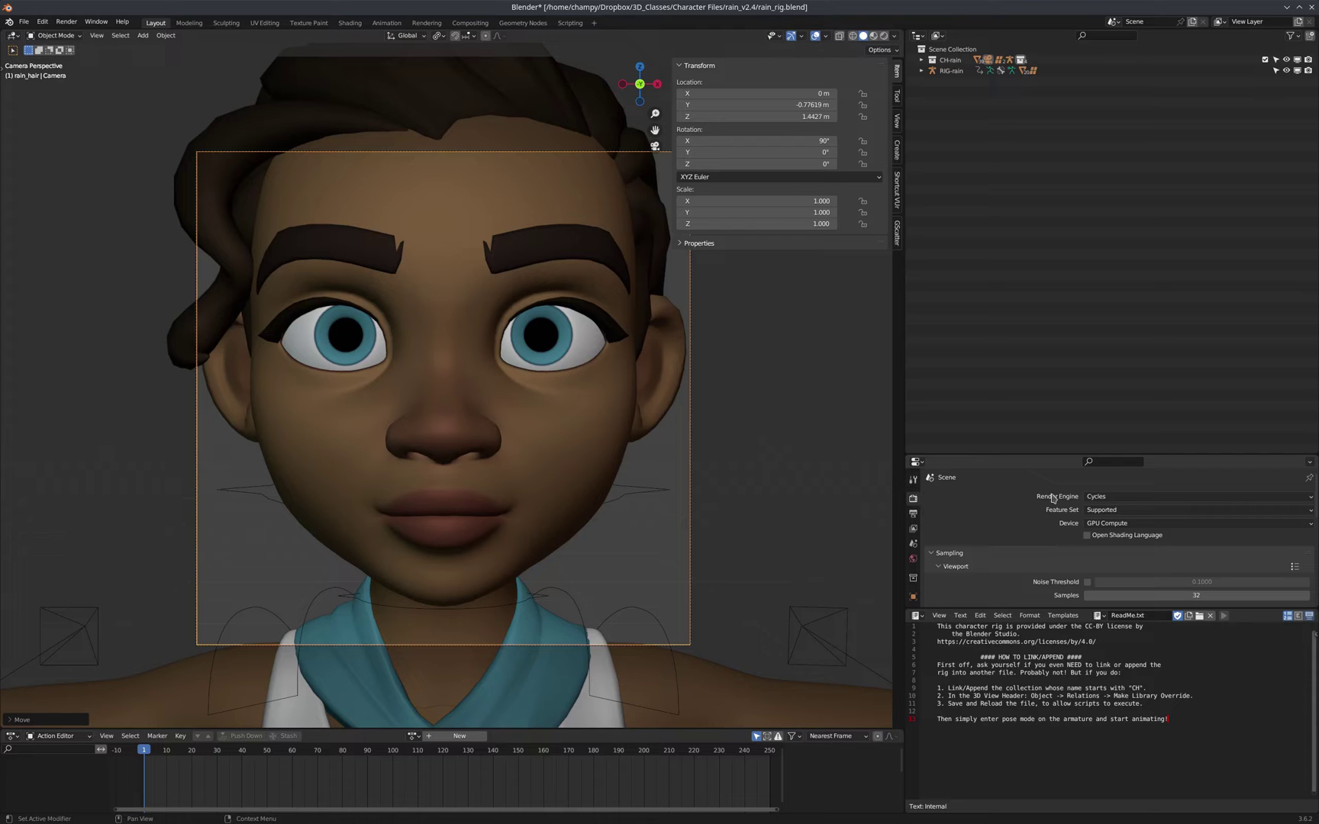
pyautogui.click(1144, 499)
pyautogui.click(1120, 498)
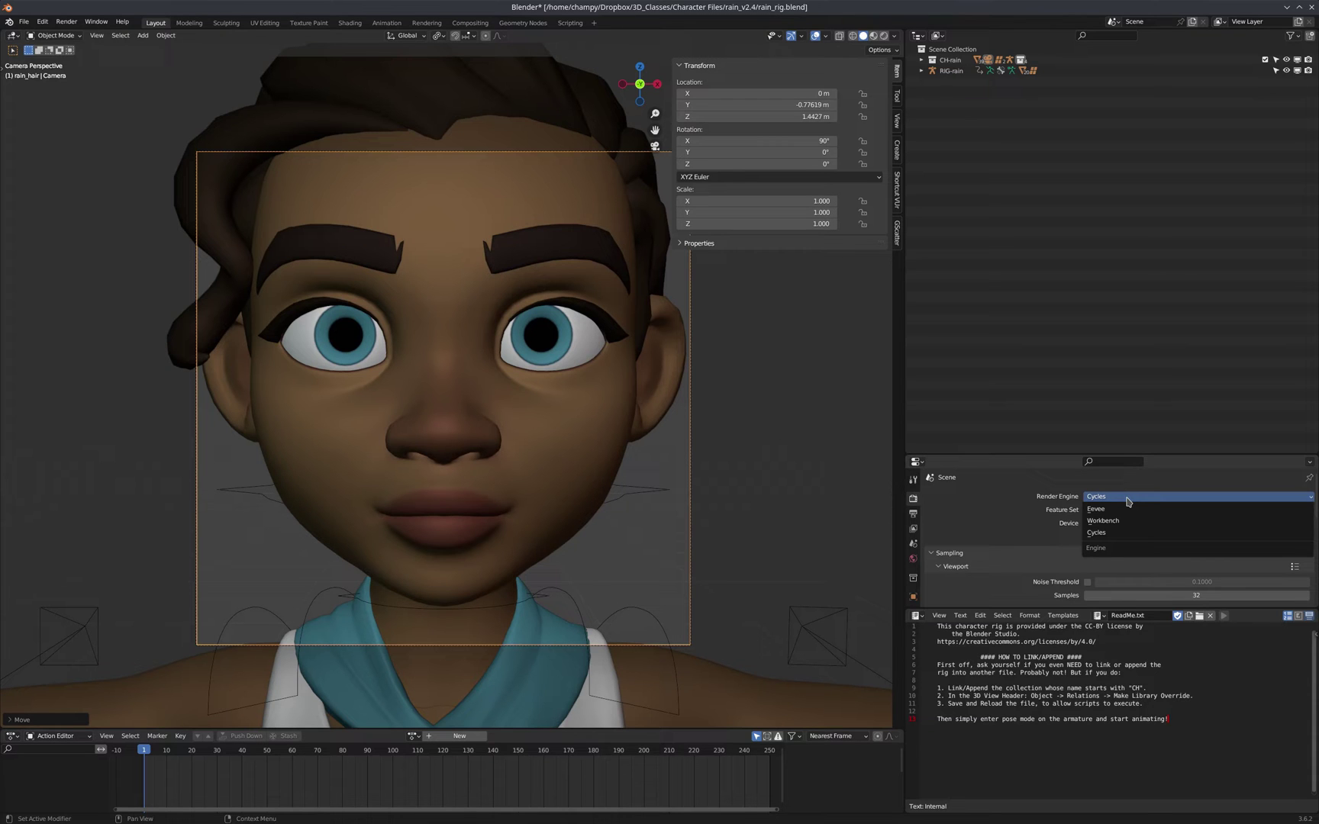
pyautogui.click(1124, 522)
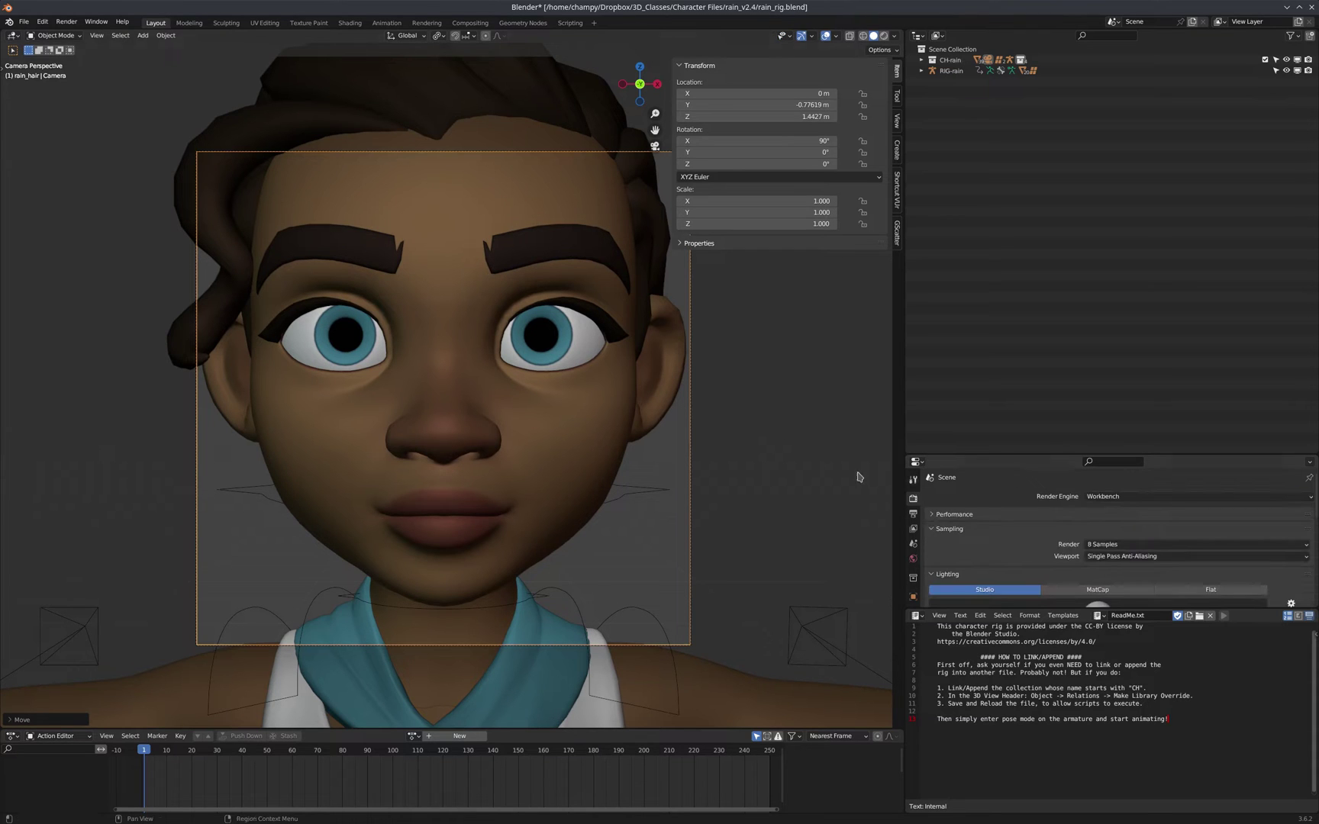
pyautogui.click(884, 36)
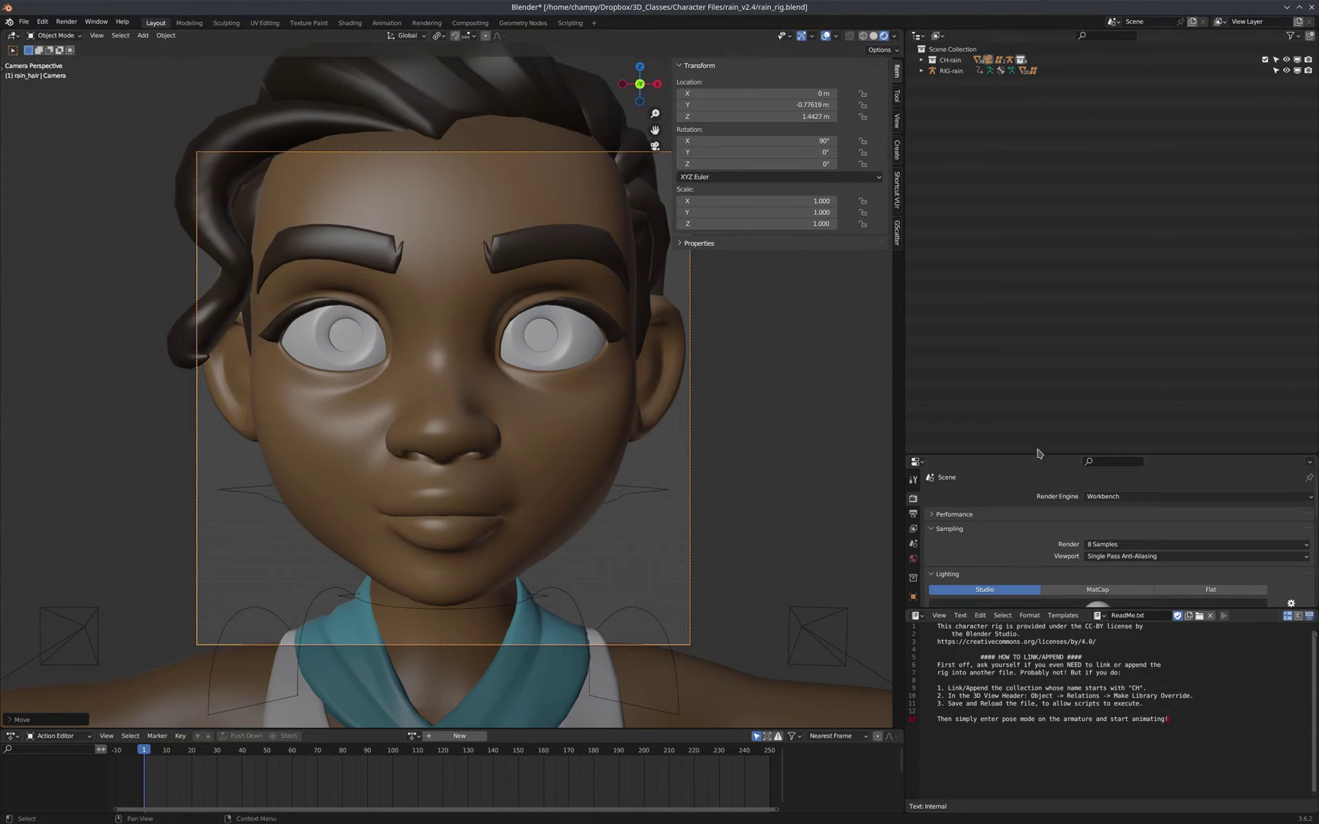
# - Set the Workbench color mode to Attribute and turn off Specular Lighting
pyautogui.moveTo(1036, 454); pyautogui.dragTo(1036, 368)
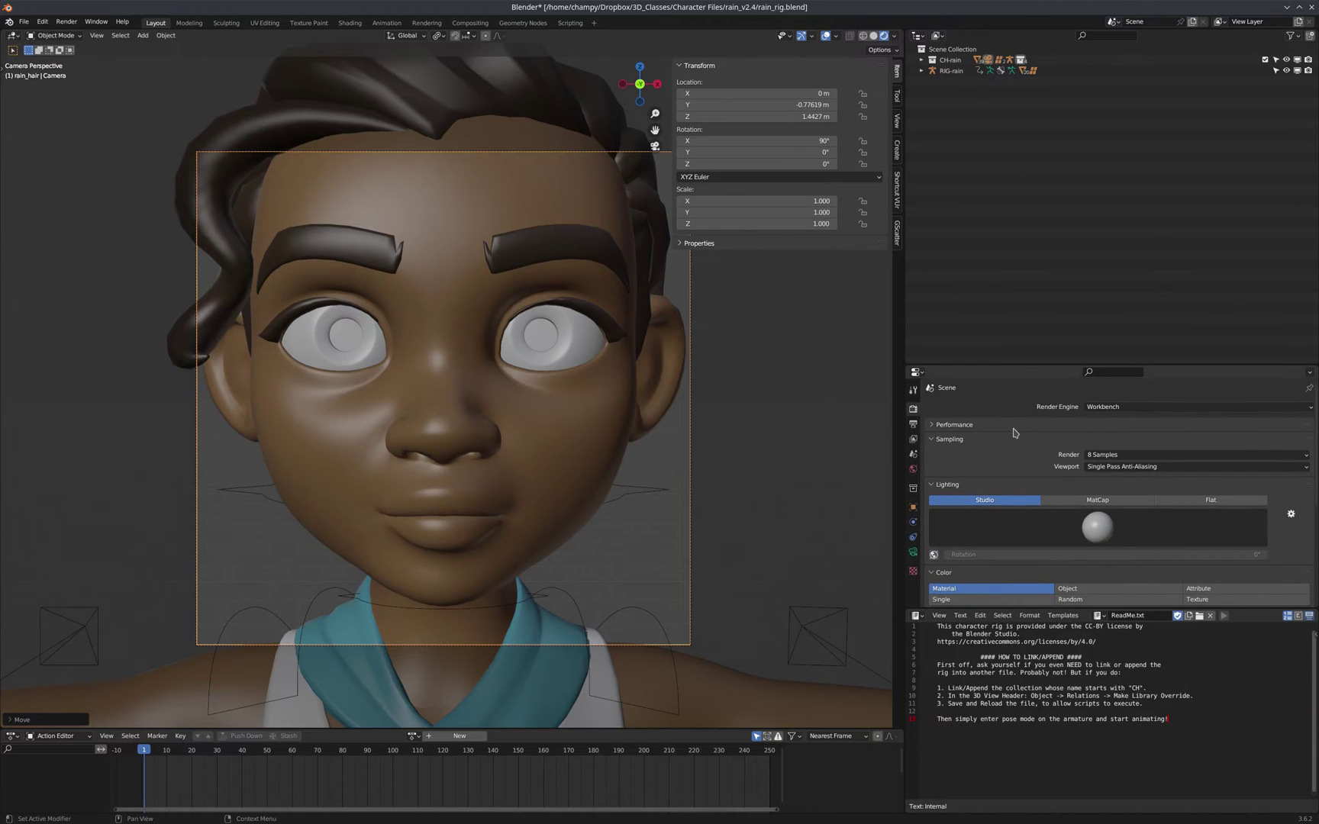
pyautogui.scroll(-3, 1002, 433)
pyautogui.scroll(-1, 1002, 433)
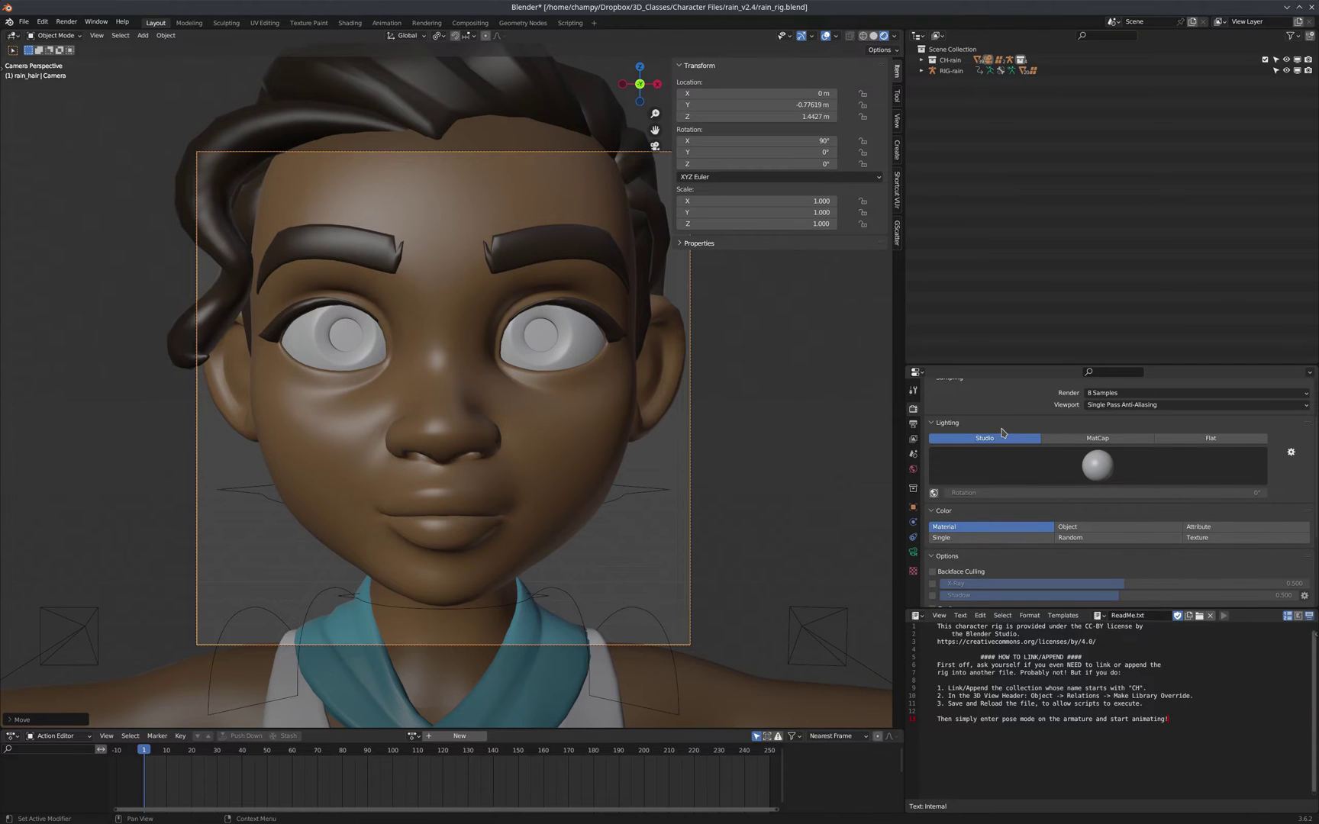
pyautogui.click(1199, 528)
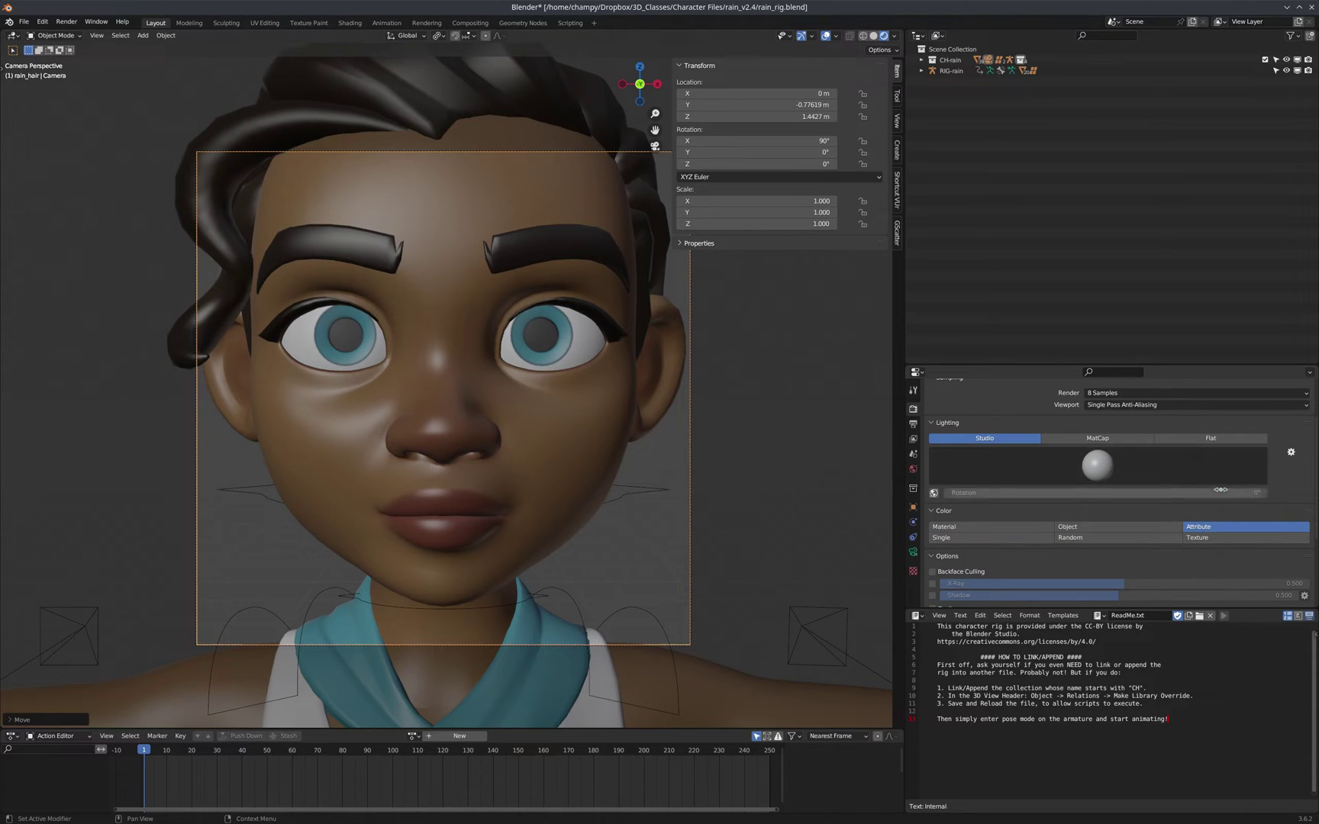
pyautogui.scroll(-3, 968, 550)
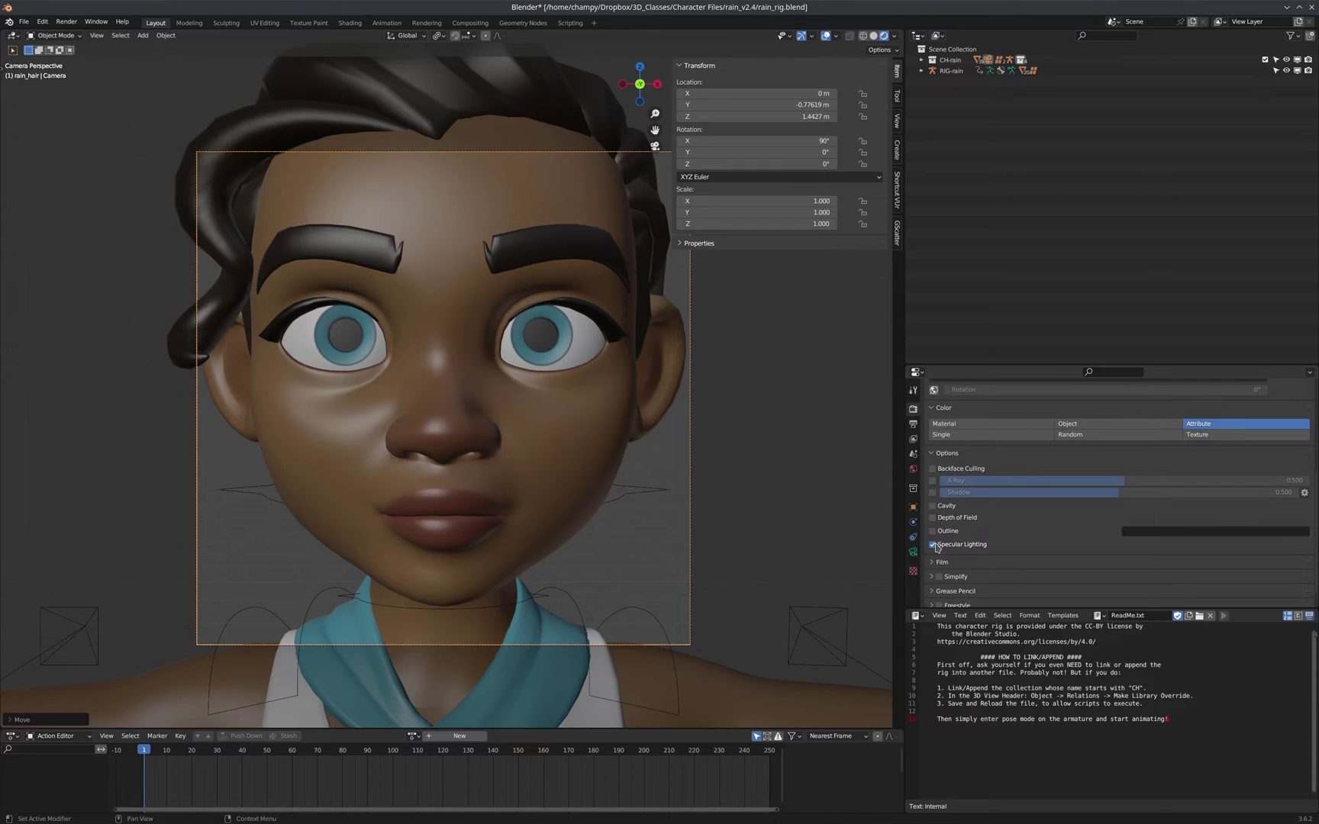
pyautogui.click(933, 545)
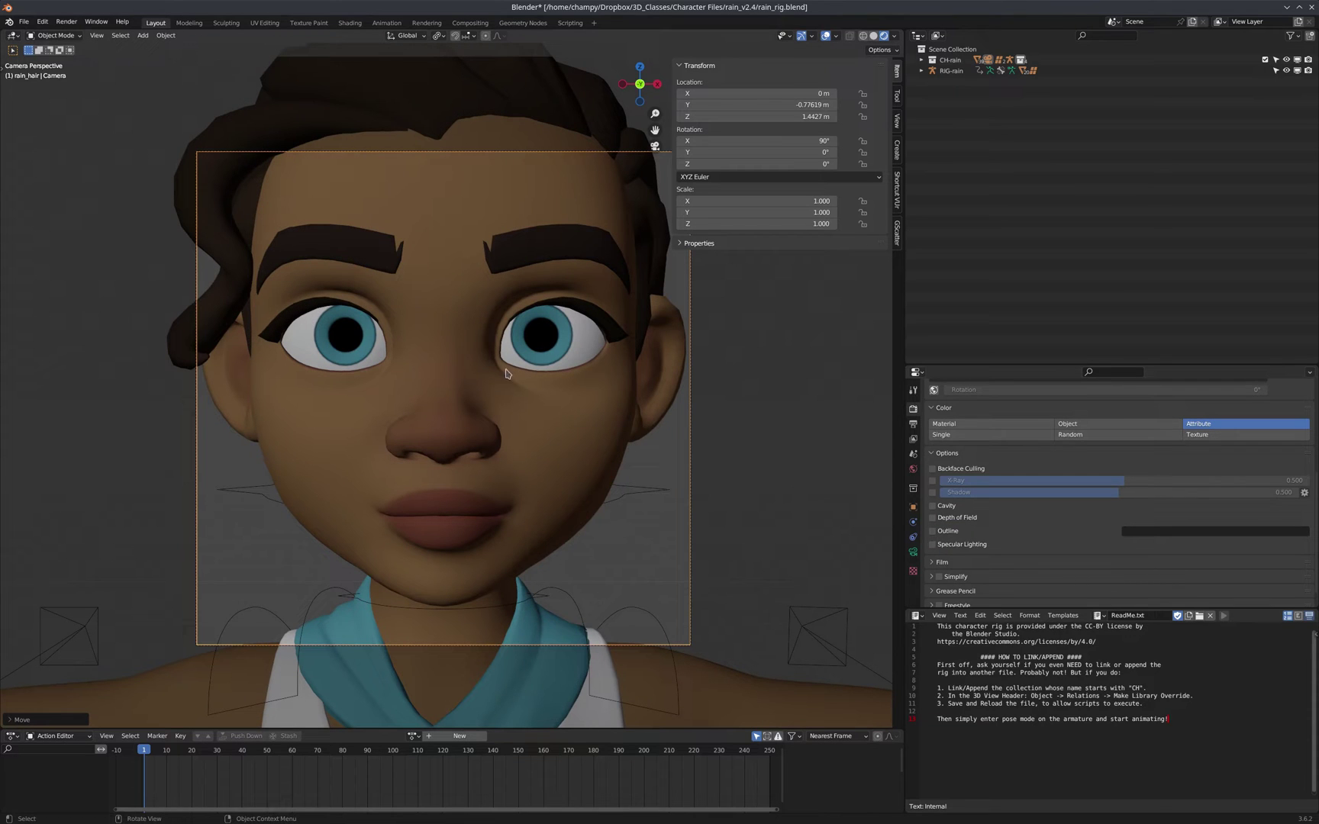
pyautogui.scroll(5, 1054, 538)
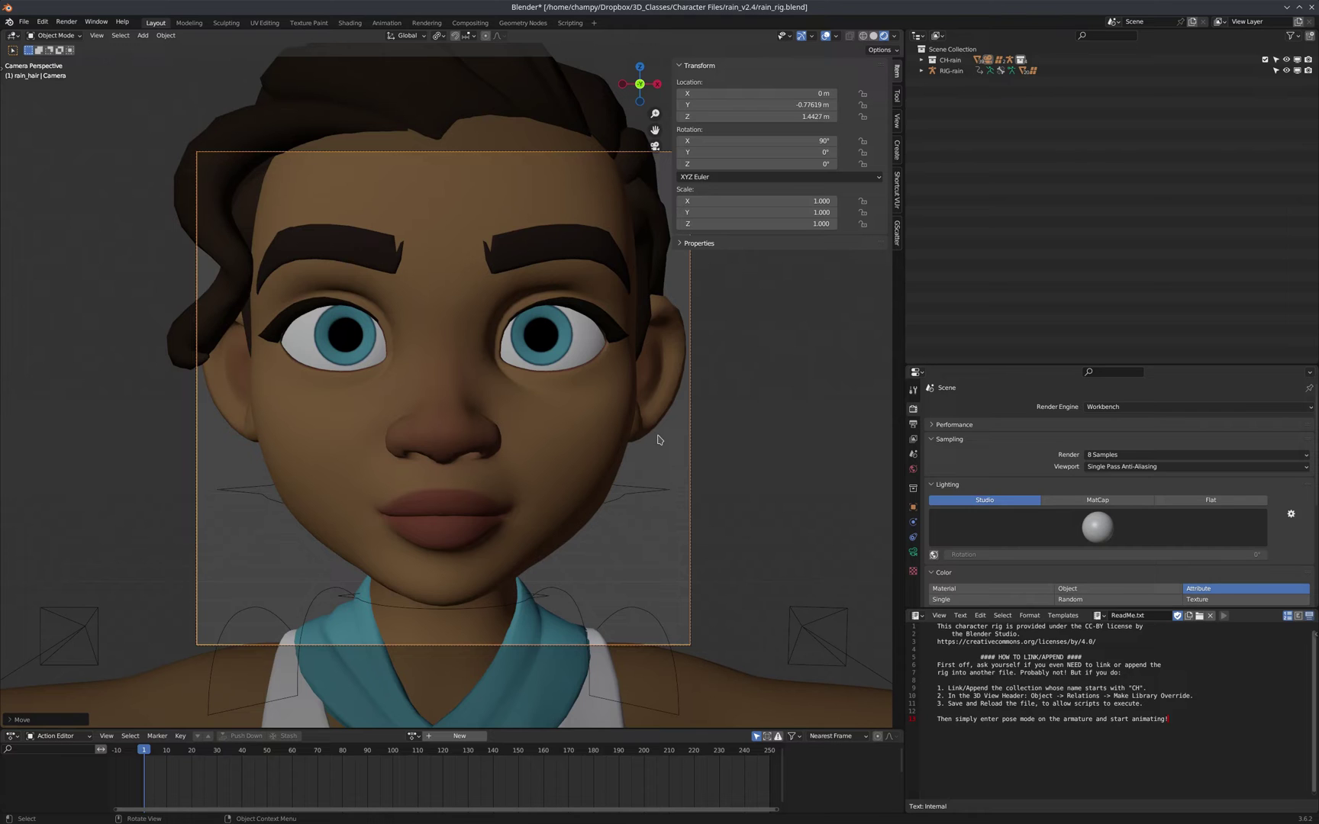
# - Put the RIG-rain armature into Pose Mode and select its FK-Head control
pyautogui.click(651, 493)
pyautogui.scroll(-3, 524, 285)
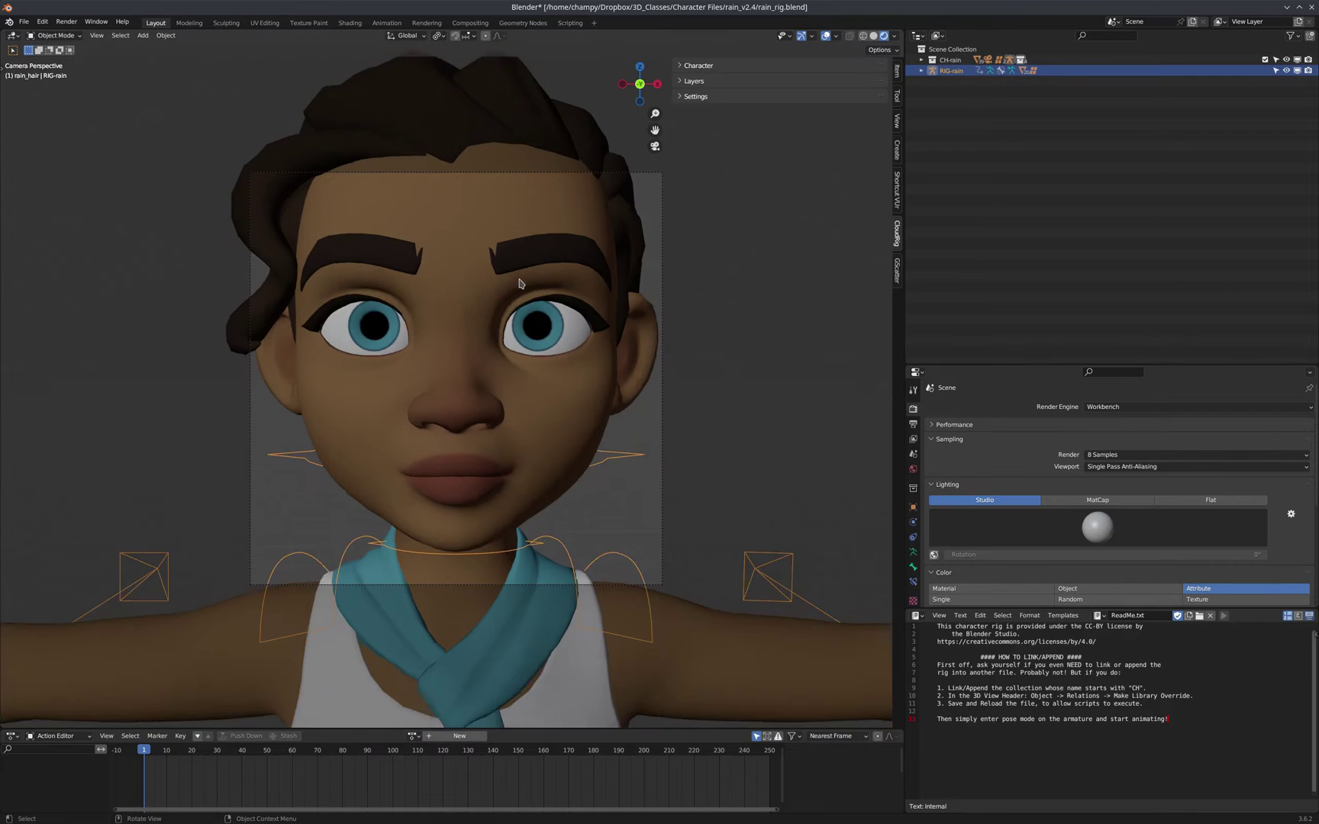
pyautogui.moveTo(519, 284); pyautogui.dragTo(584, 337, button='middle')
pyautogui.hotkey('ctrl', 'Tab')
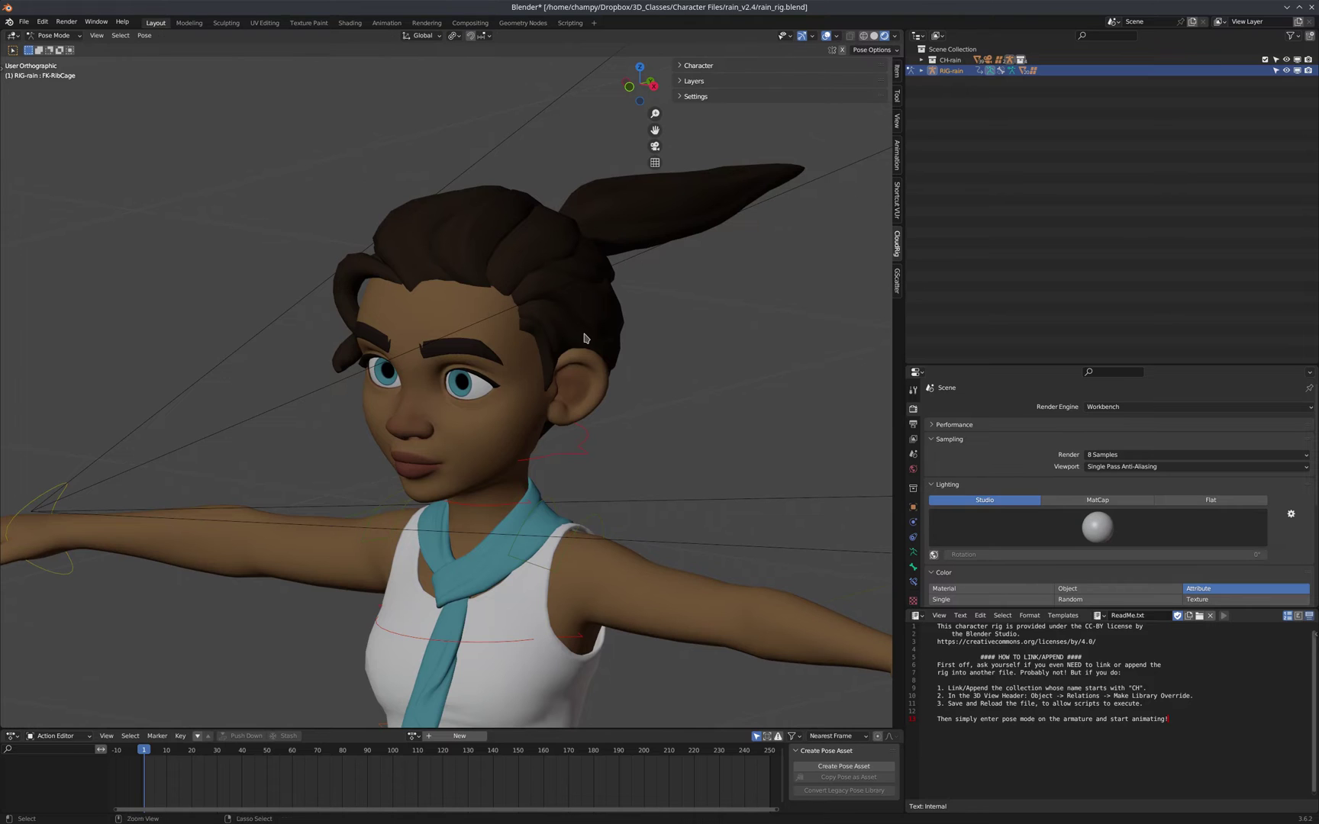
pyautogui.click(582, 449)
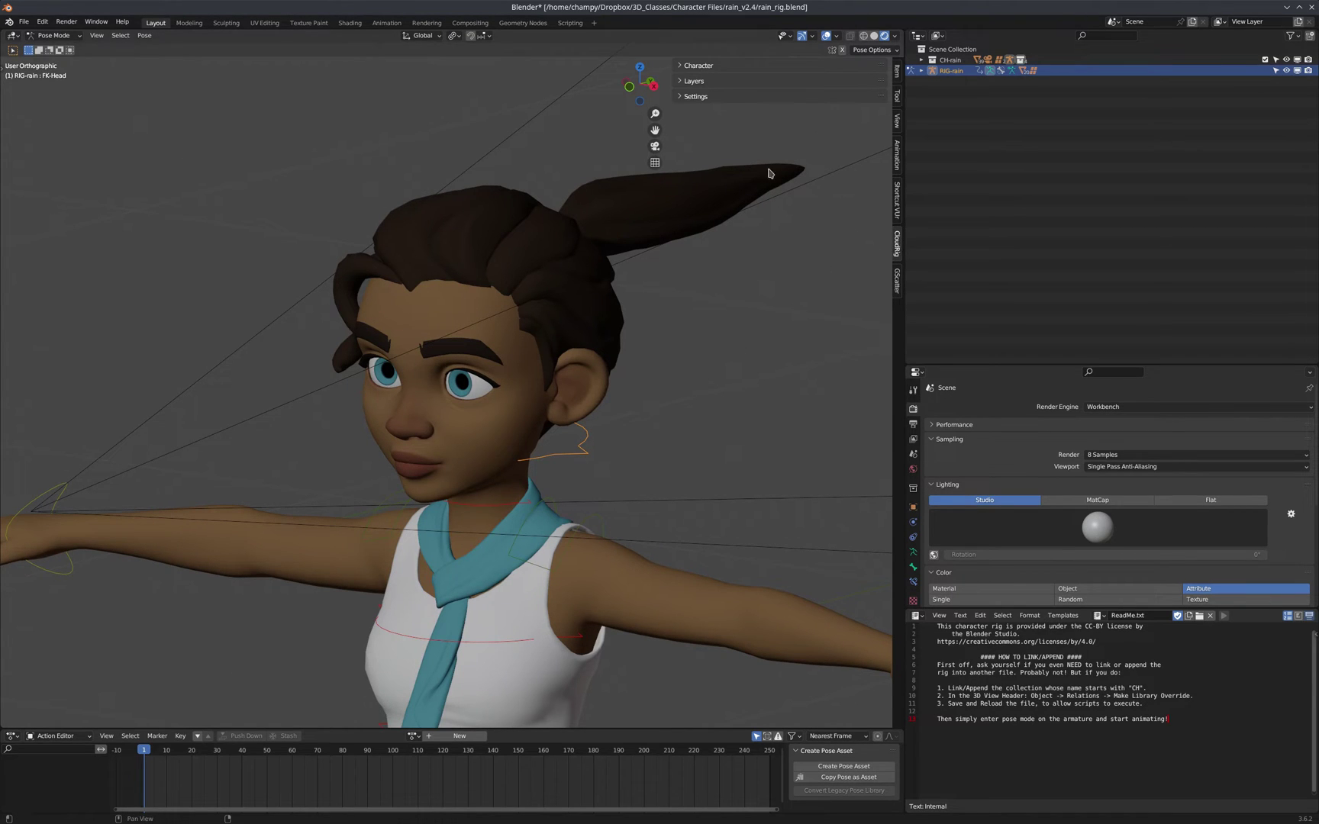
# - Hide the rig's IK and FK layers and show only the Face Primary and Face Extras layers
pyautogui.click(680, 83)
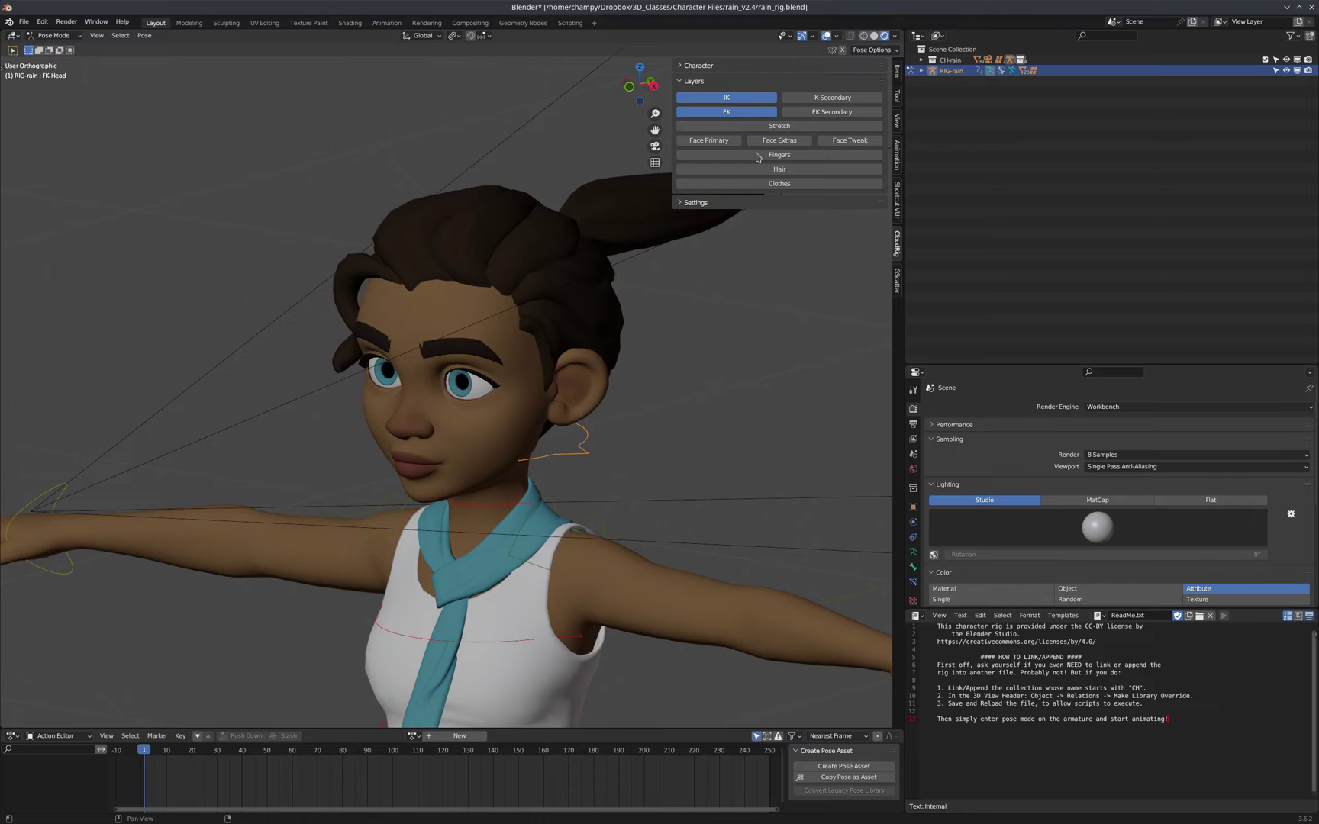
pyautogui.click(745, 100)
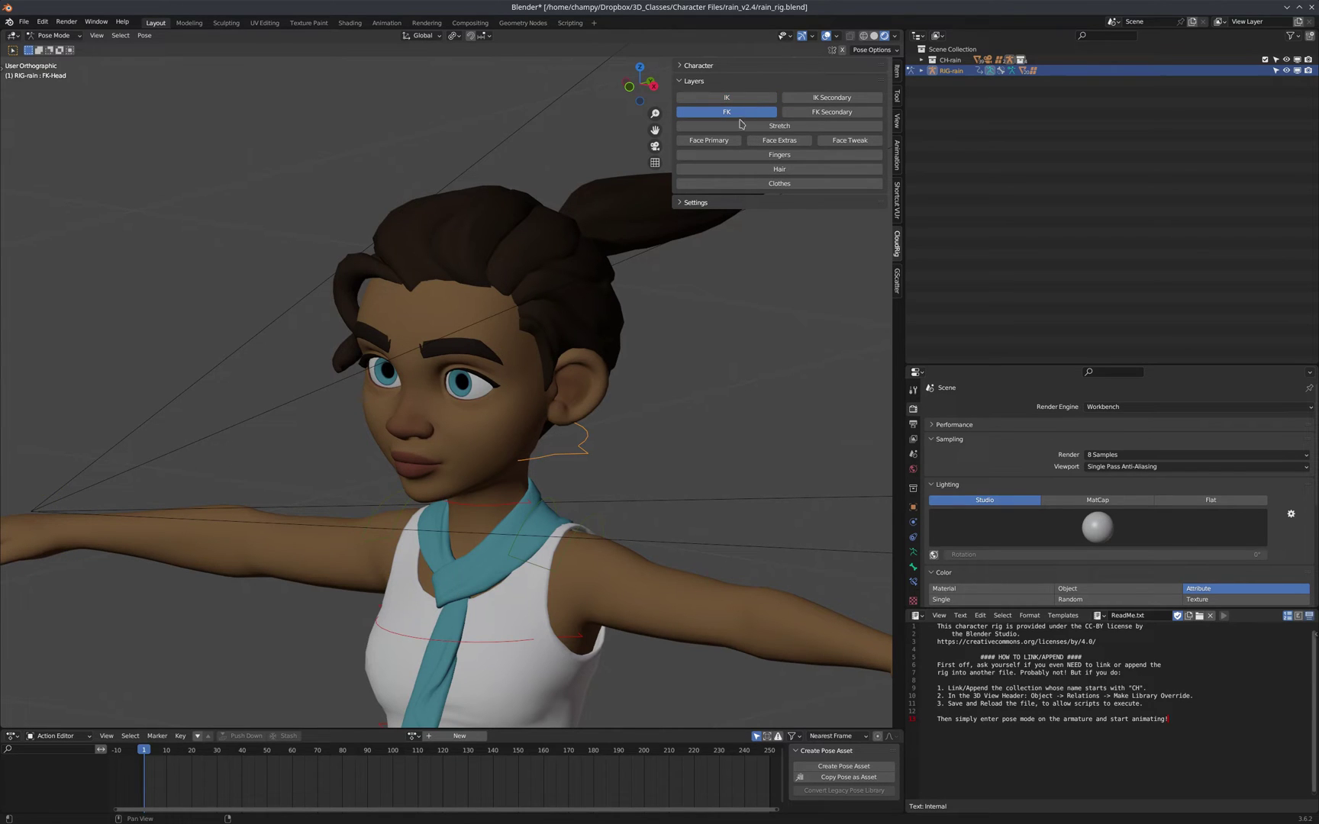
pyautogui.click(720, 142)
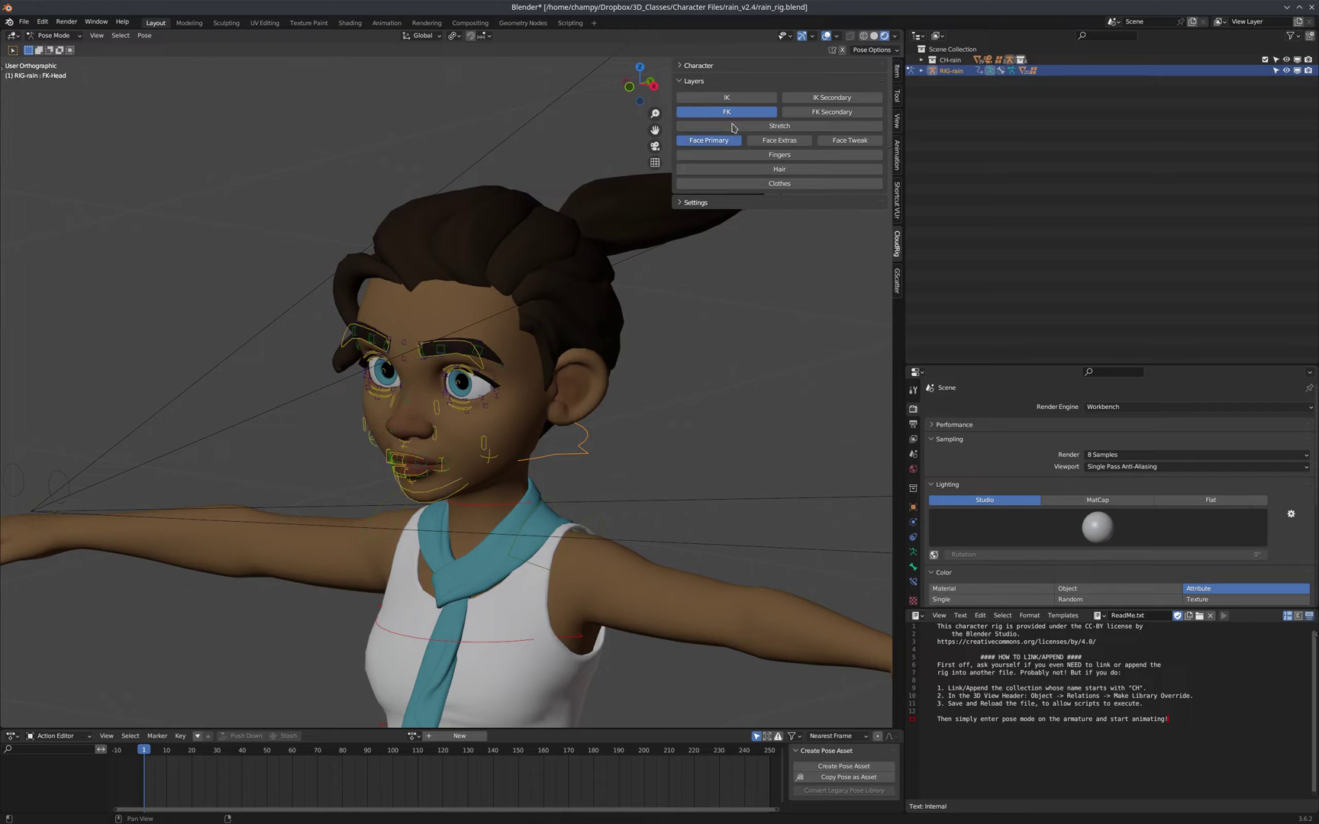
pyautogui.click(726, 111)
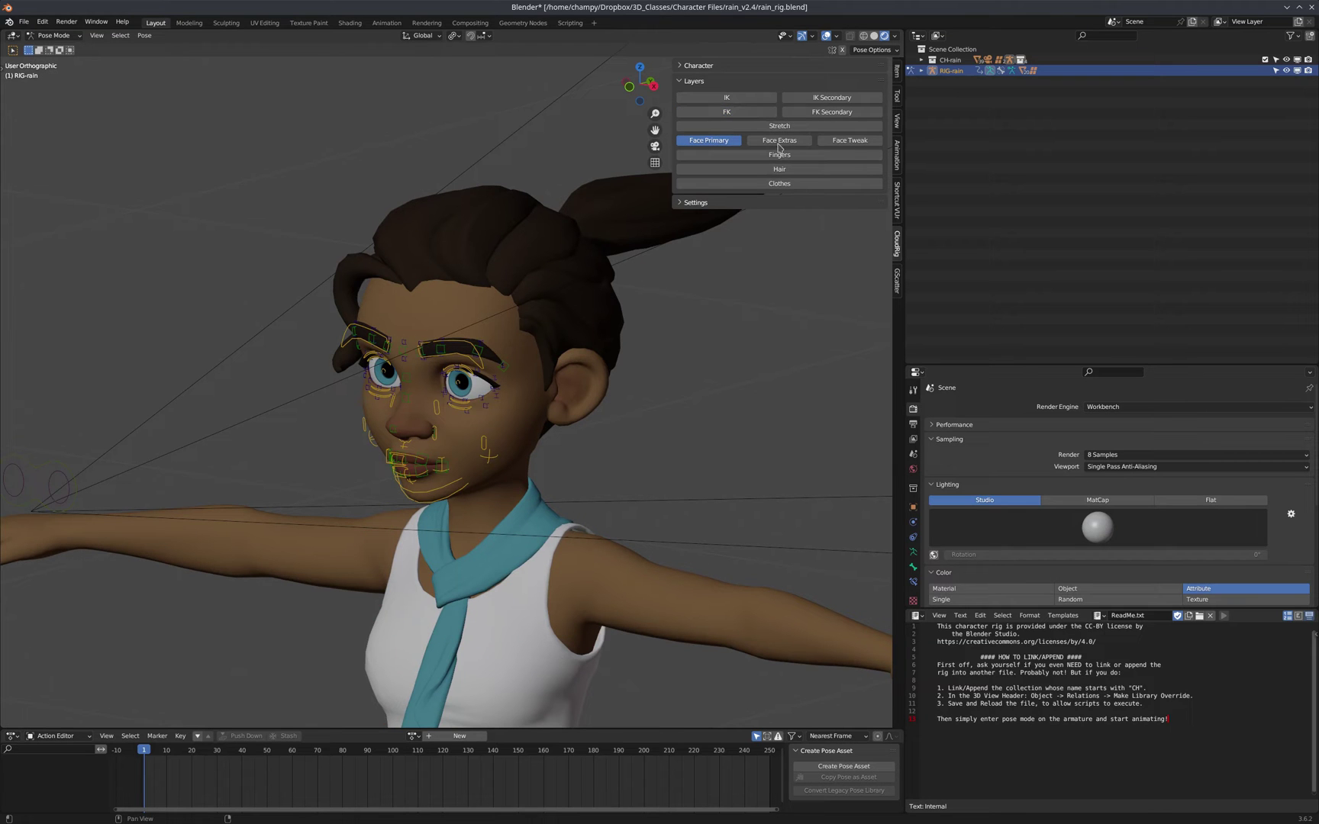
pyautogui.click(779, 142)
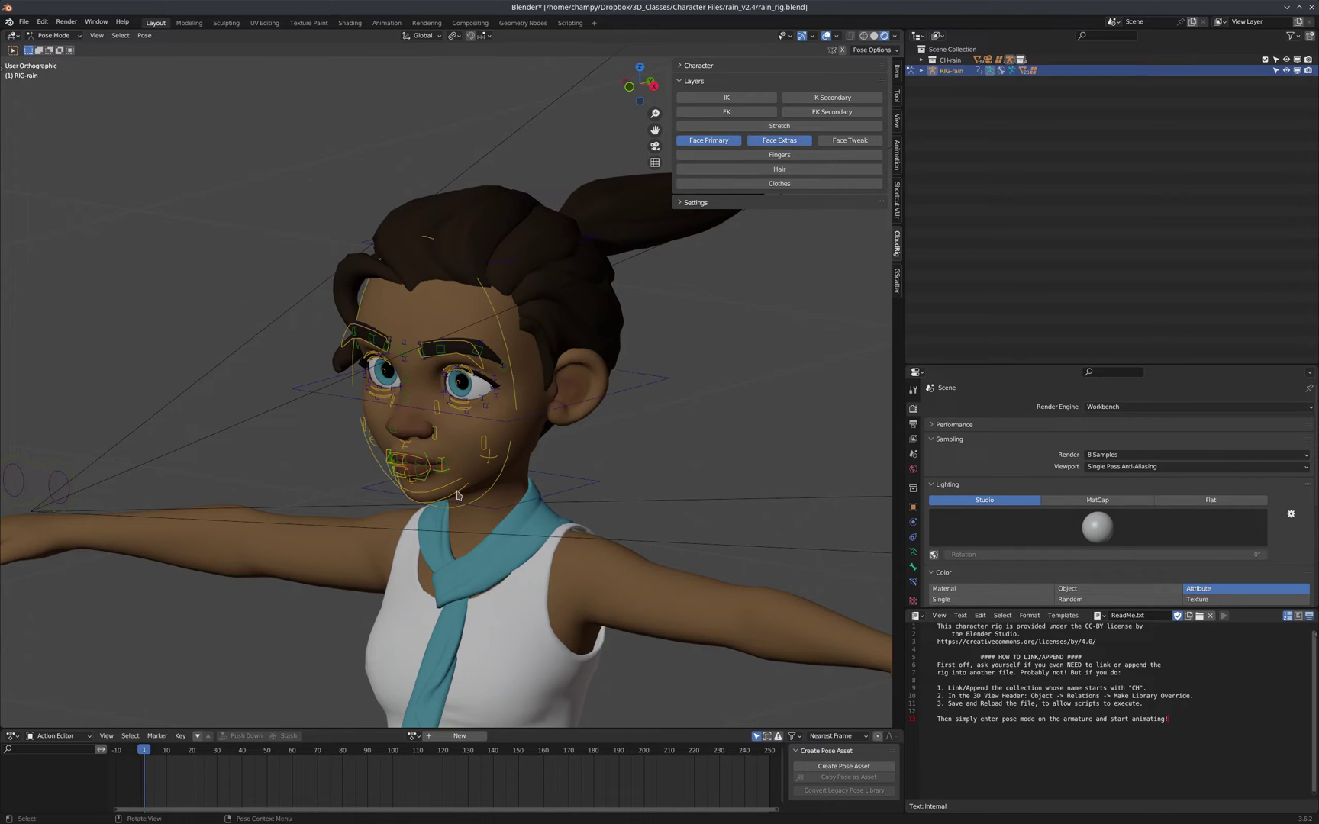
# - Look through the camera and switch the viewport to wireframe shading
pyautogui.moveTo(454, 486); pyautogui.dragTo(429, 469, button='middle')
pyautogui.scroll(5, 418, 469)
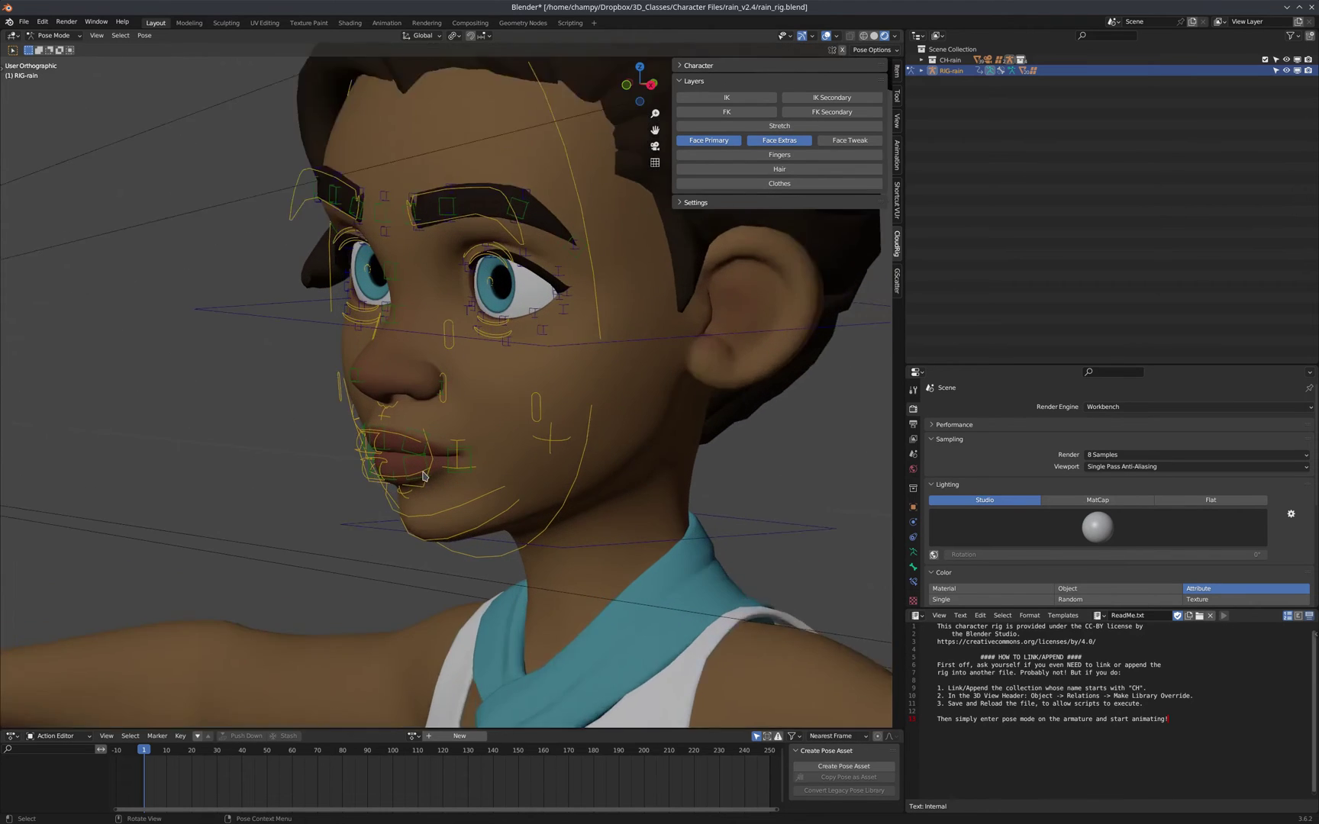
pyautogui.scroll(-4, 445, 453)
pyautogui.press('KP_1')
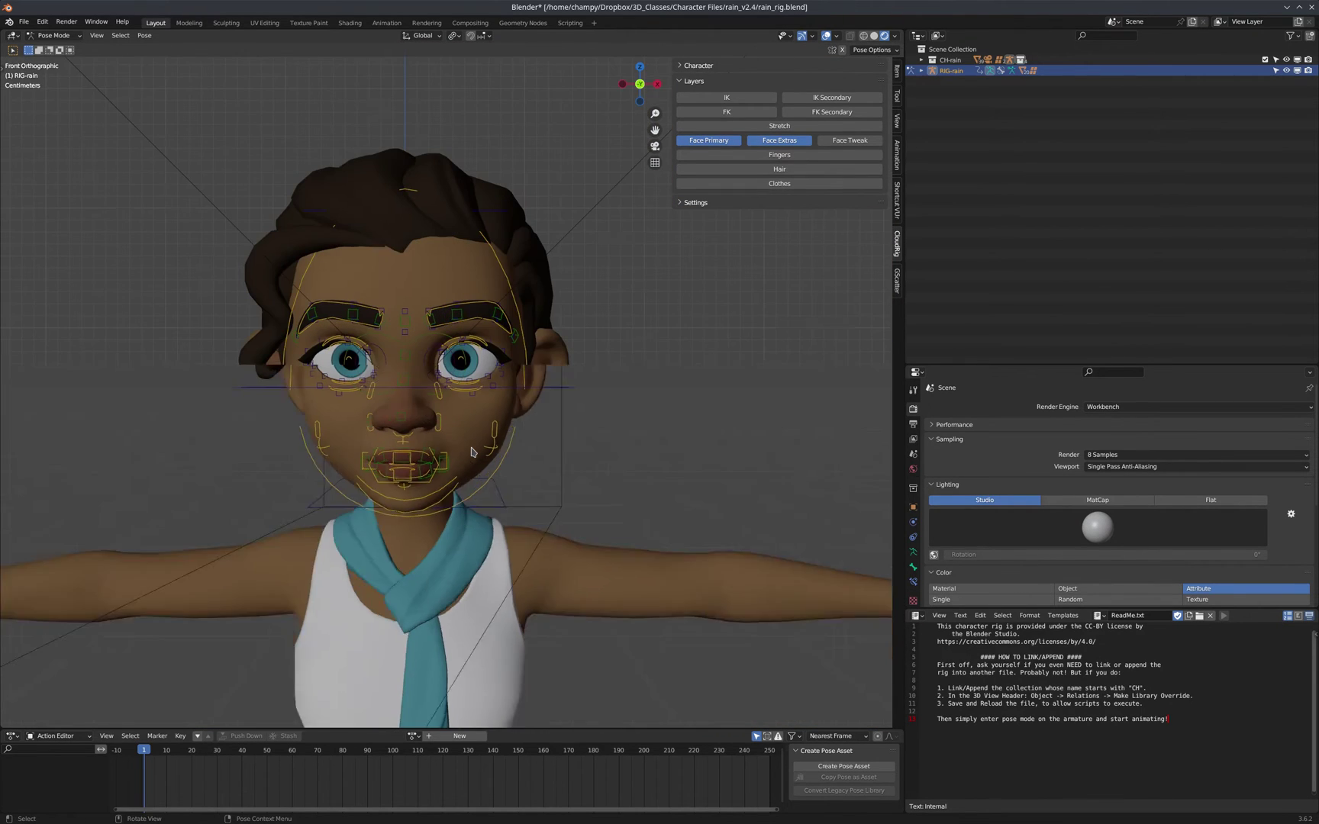
pyautogui.press('KP_0')
pyautogui.scroll(2, 478, 259)
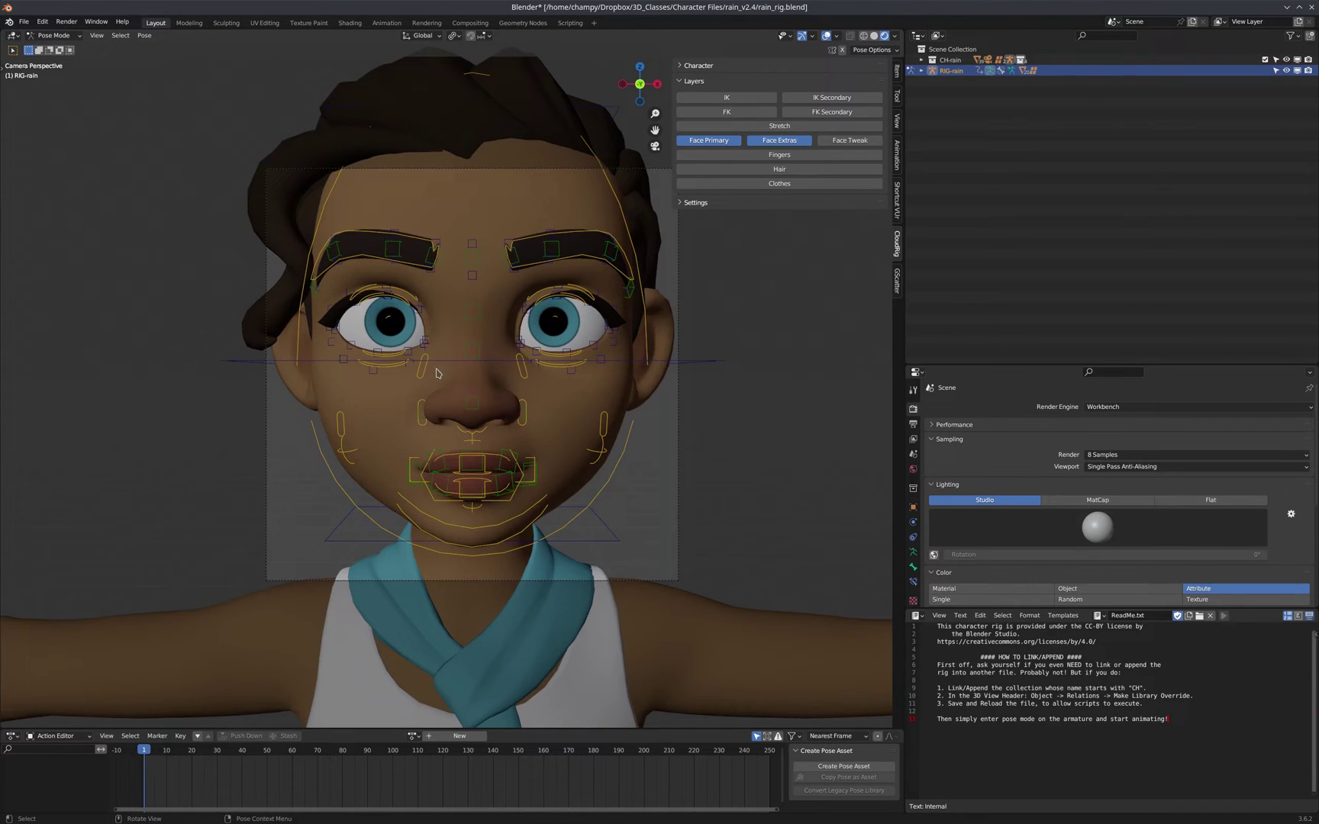
pyautogui.scroll(-1, 439, 382)
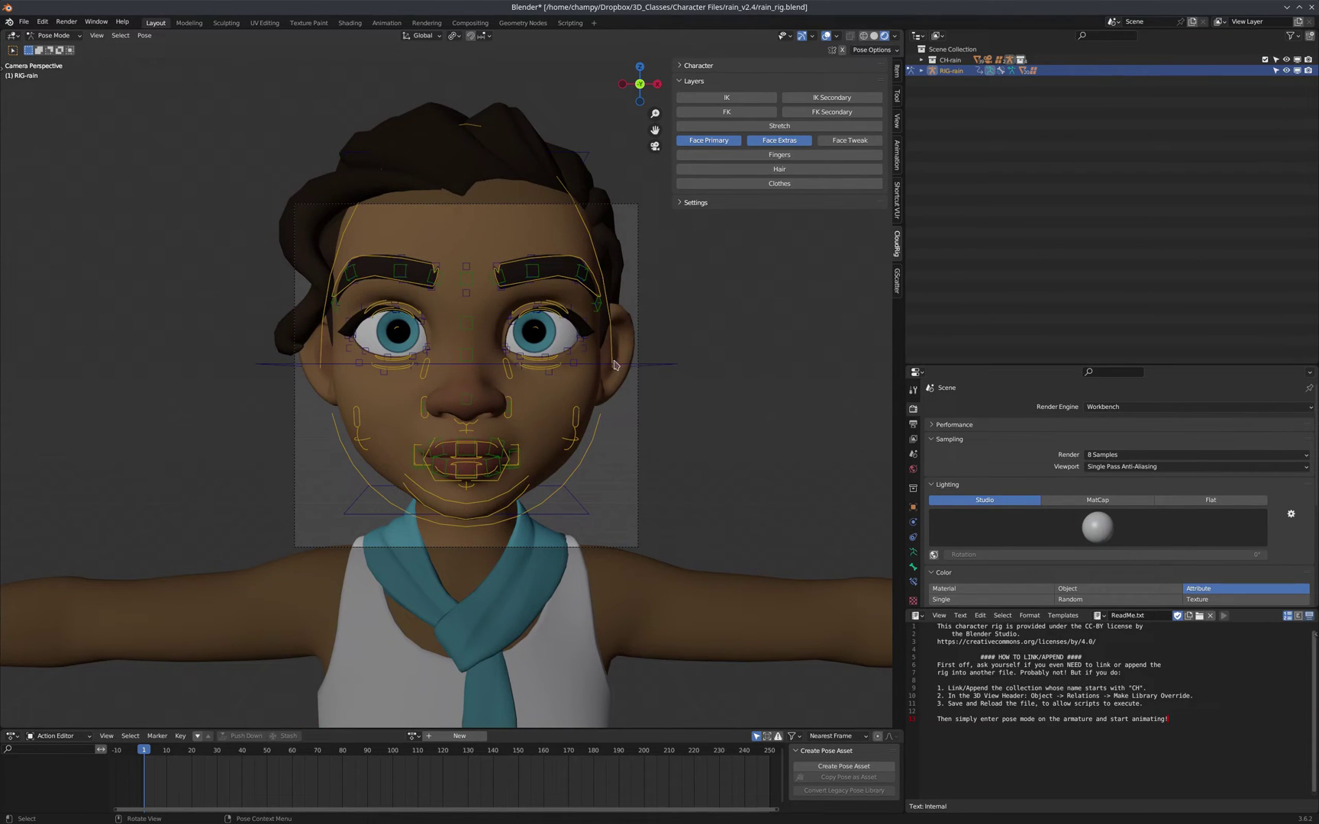
pyautogui.press('z')
pyautogui.click(565, 329)
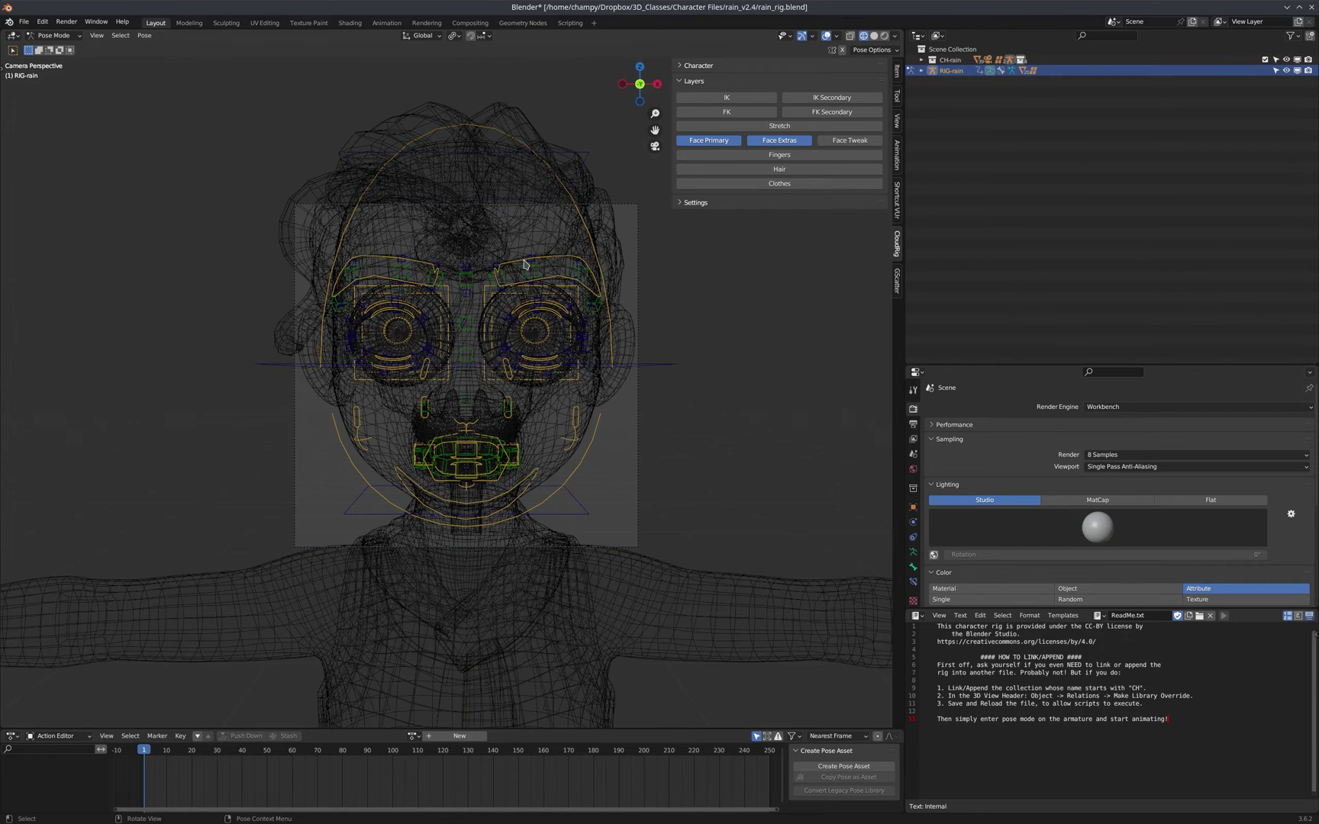
# - Circle-select the eye, brow and upper-head controls and hide them, keeping the nose, cheek, mouth and jaw controls
pyautogui.press('c')
pyautogui.scroll(-5, 415, 305)
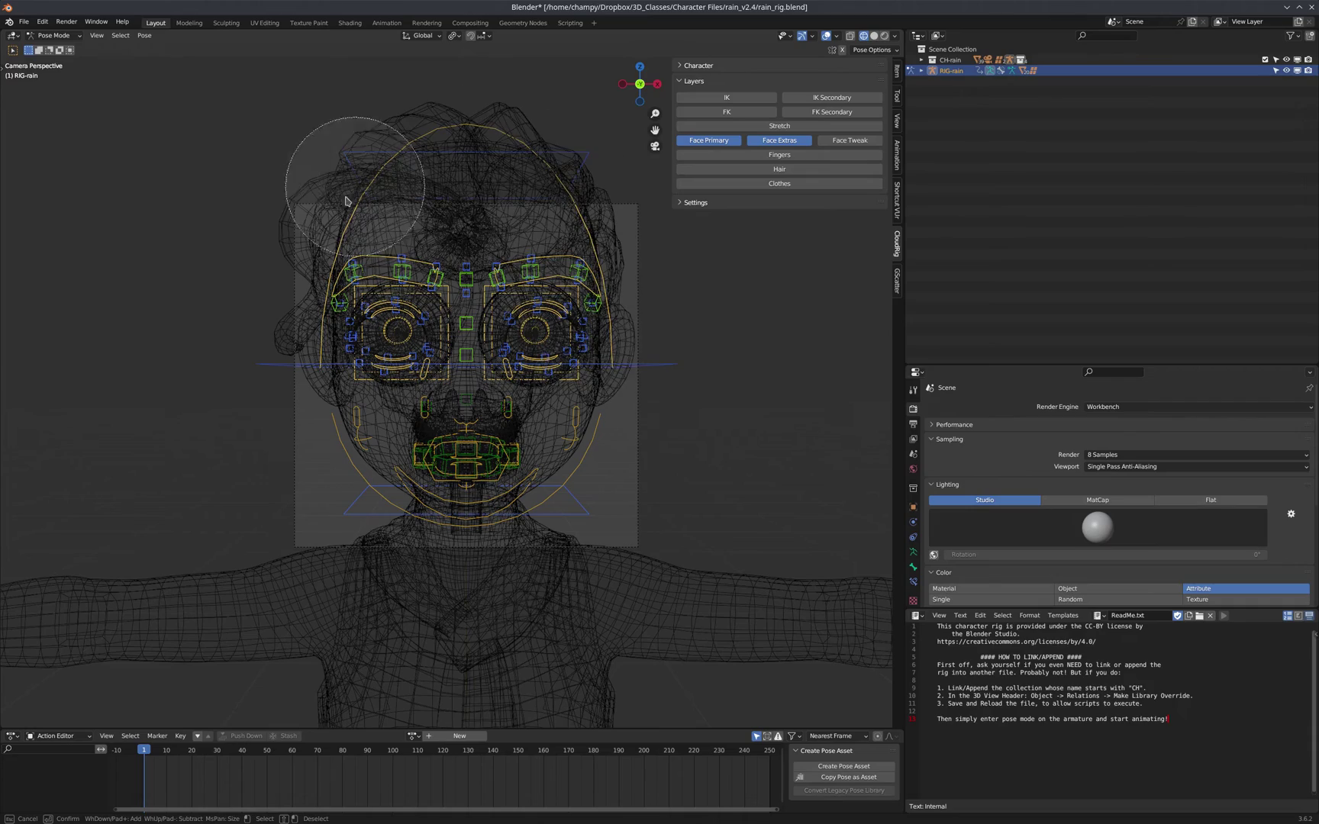
pyautogui.press('Escape')
pyautogui.press('h')
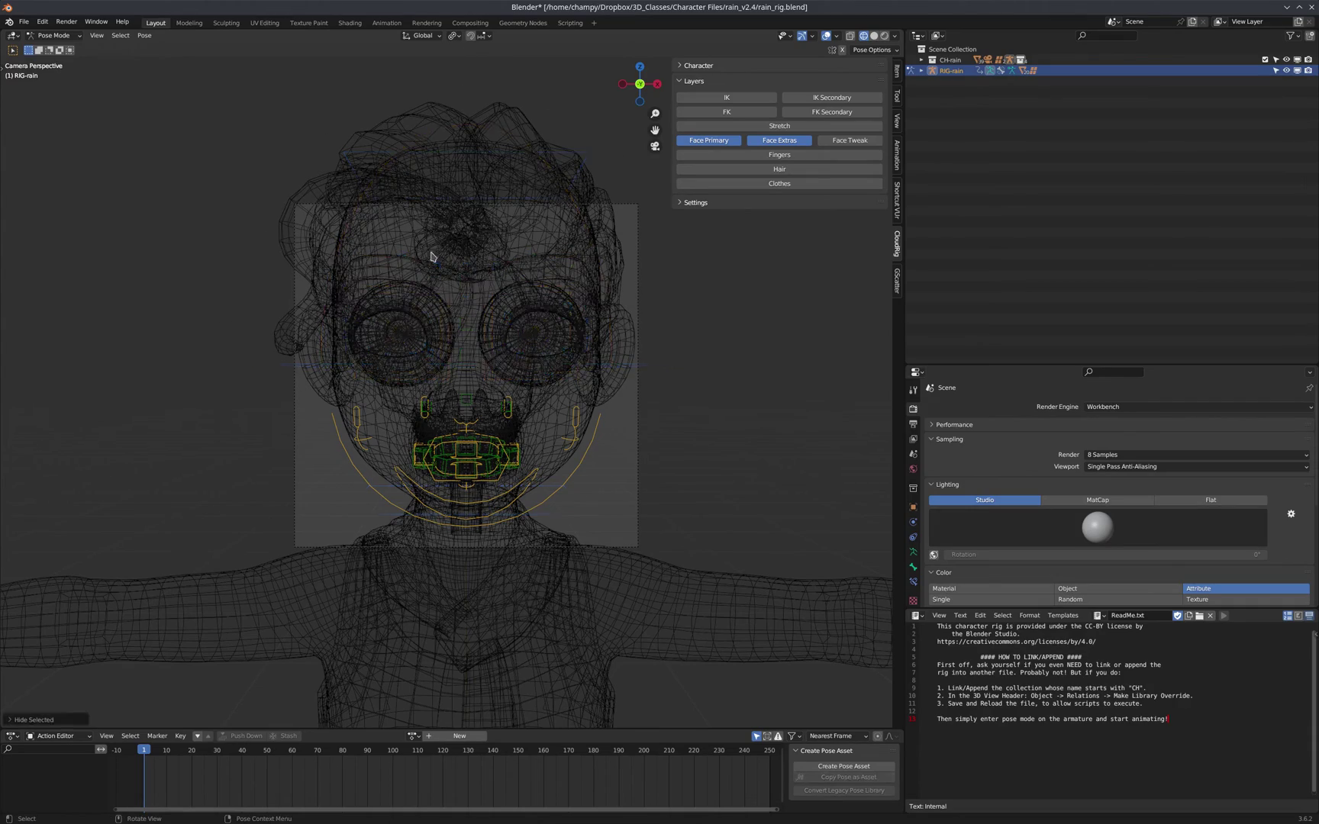
# - Examine the remaining mouth, nose, cheek and jaw controls close up from the side of the face
pyautogui.scroll(5, 460, 404)
pyautogui.moveTo(460, 404); pyautogui.dragTo(444, 440, button='middle')
pyautogui.scroll(7, 445, 440)
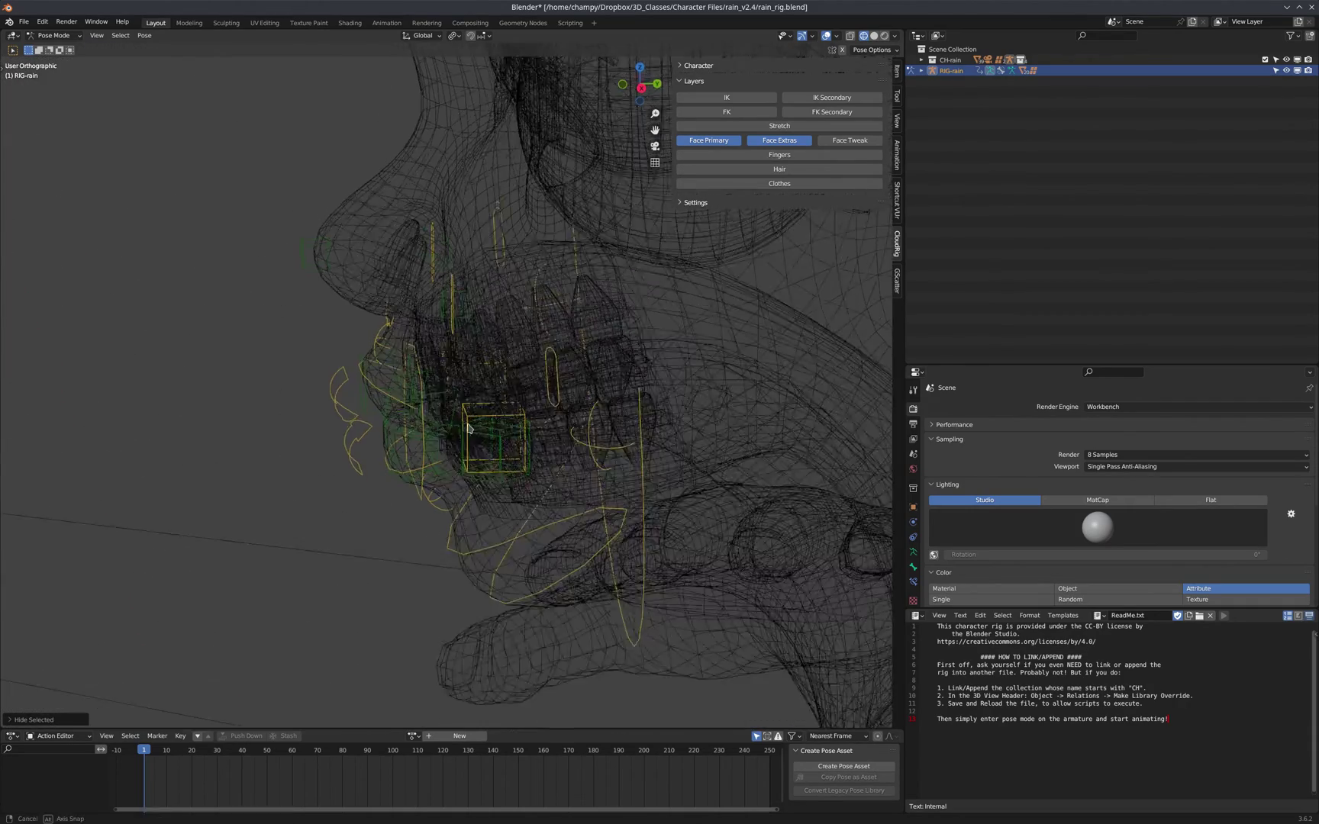
pyautogui.scroll(2, 418, 452)
pyautogui.moveTo(418, 453); pyautogui.dragTo(469, 514, button='middle')
pyautogui.scroll(-5, 599, 355)
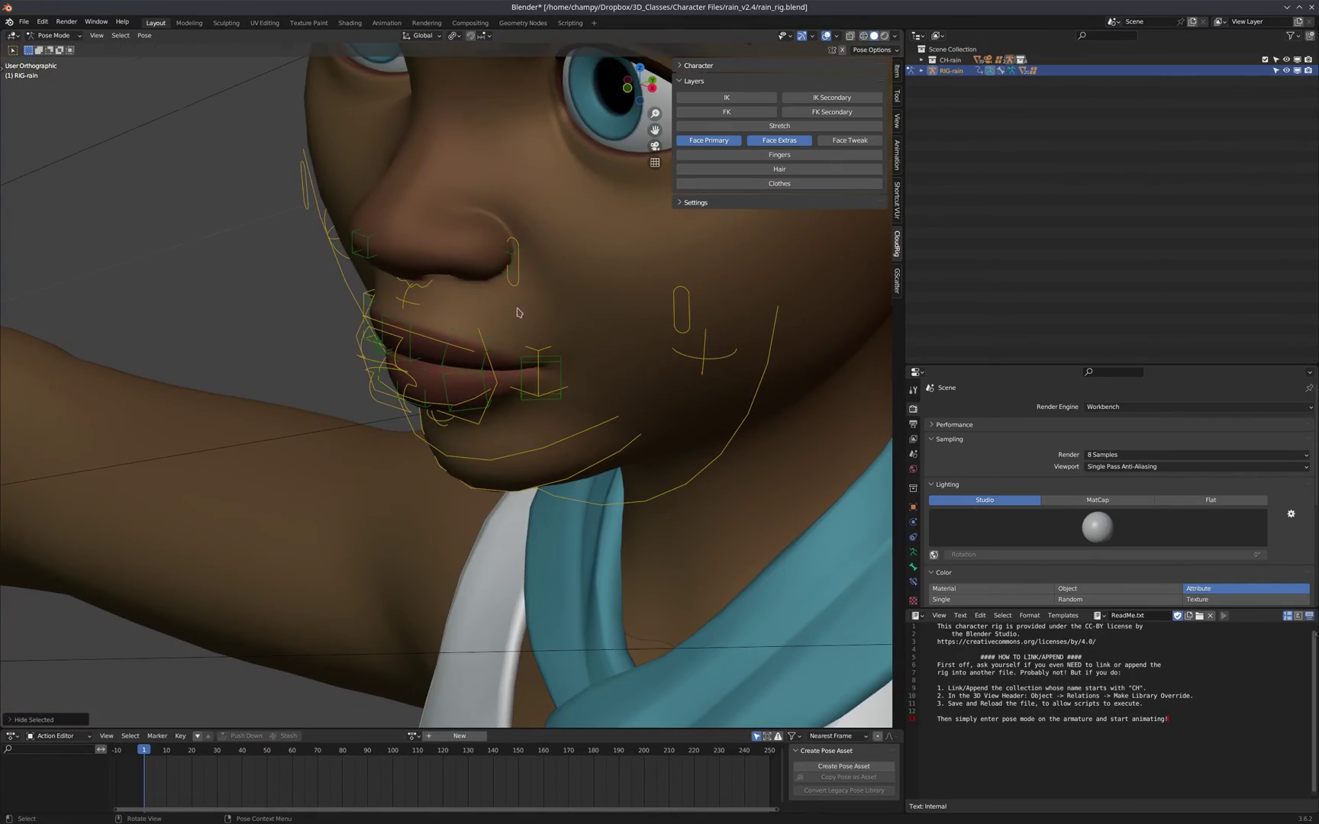
# - Rotate the MSTR-jaw control to open the mouth wide and try moving the BB-Tongue3 control upward inside it
pyautogui.click(592, 441)
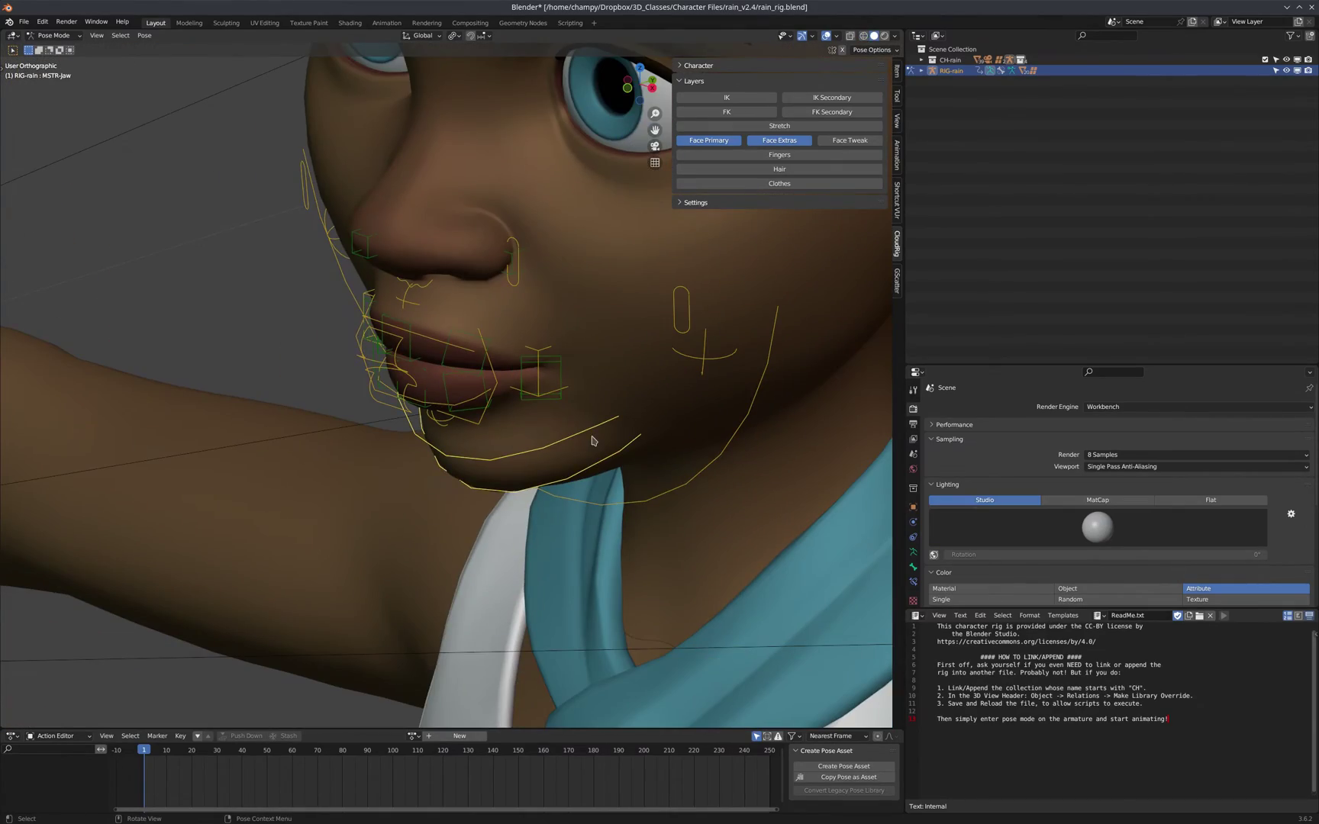
pyautogui.press('KP_3')
pyautogui.click(467, 517)
pyautogui.moveTo(329, 430); pyautogui.dragTo(451, 433, button='middle')
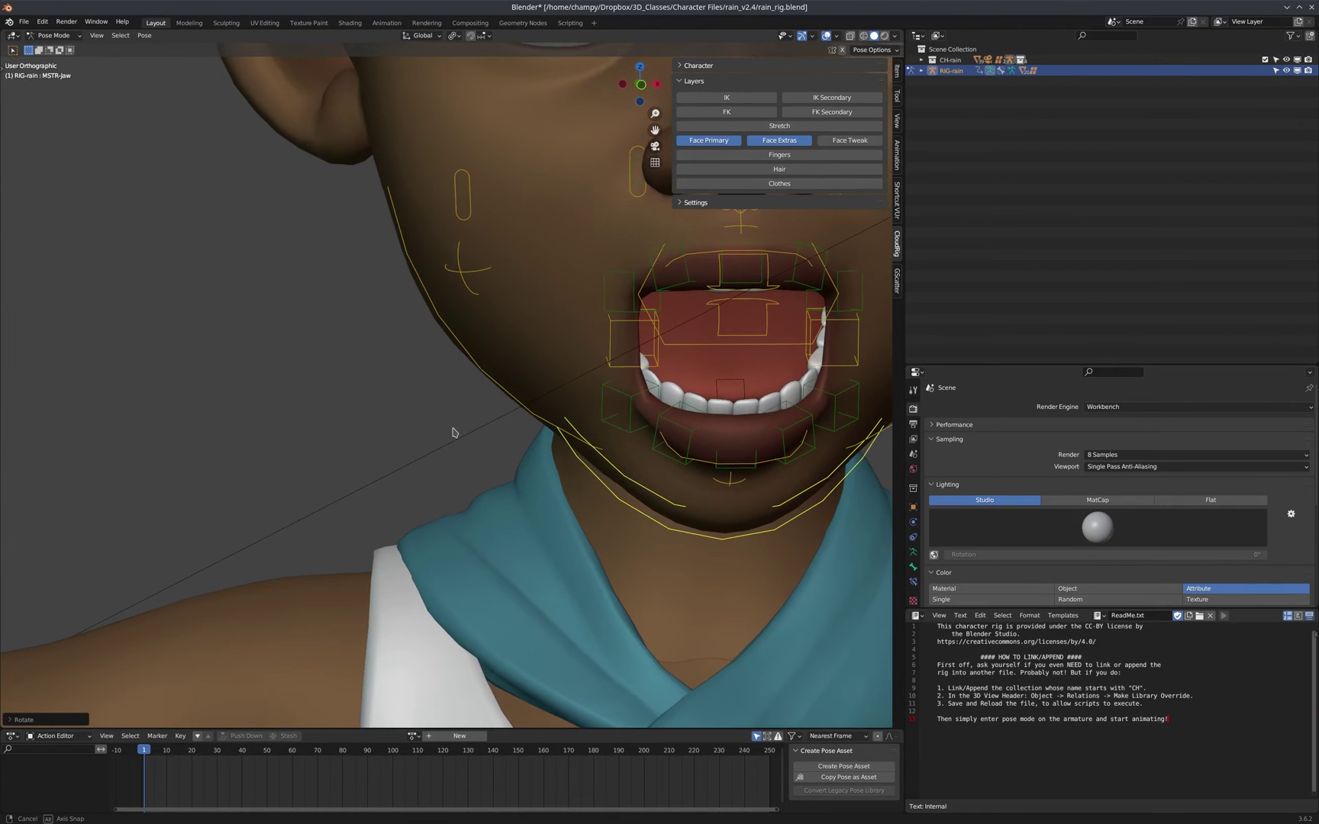
pyautogui.click(730, 384)
pyautogui.press('g')
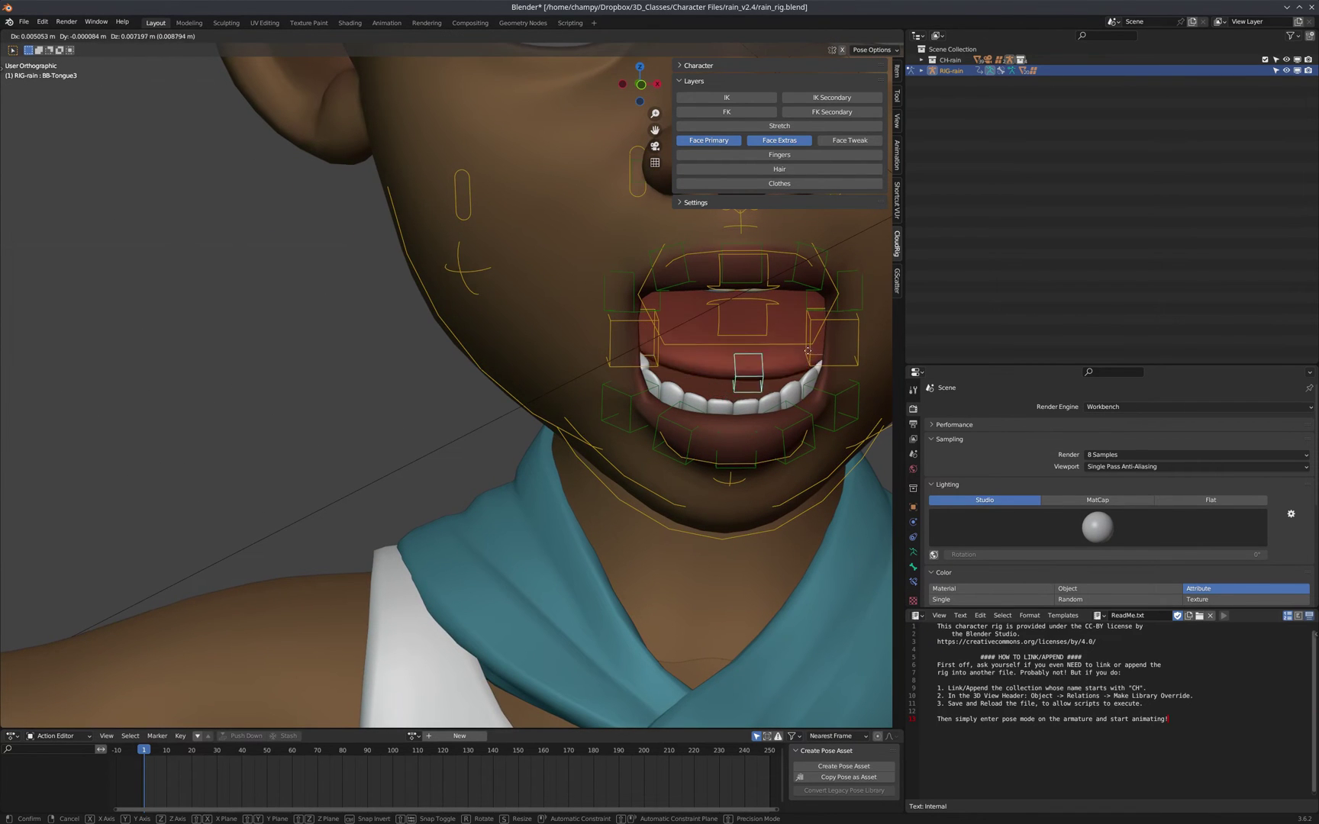
pyautogui.click(798, 371)
# - Select the MSTR-jaw control and clear its rotation to close the mouth
pyautogui.scroll(-1, 761, 306)
pyautogui.click(792, 467)
pyautogui.hotkey('alt', 'r')
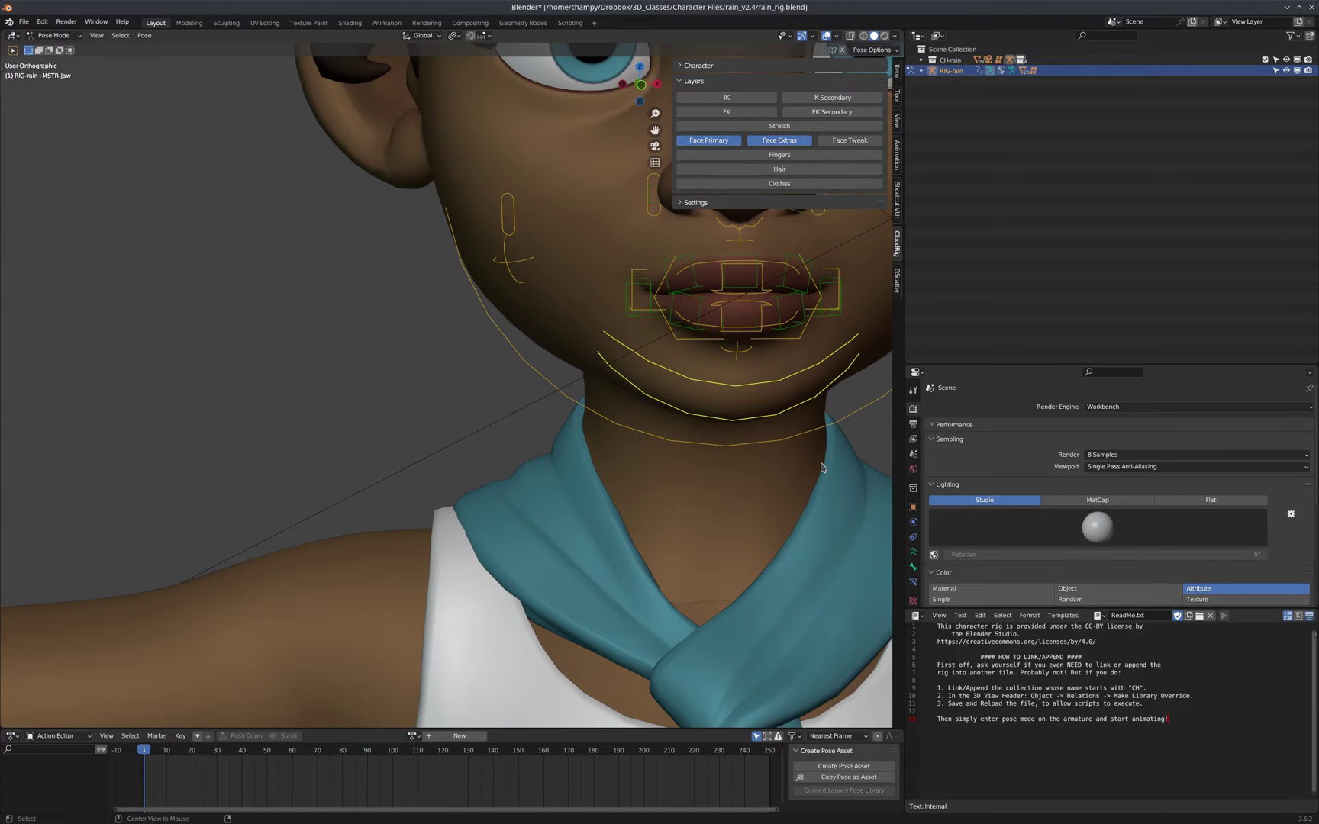
pyautogui.scroll(-4, 444, 480)
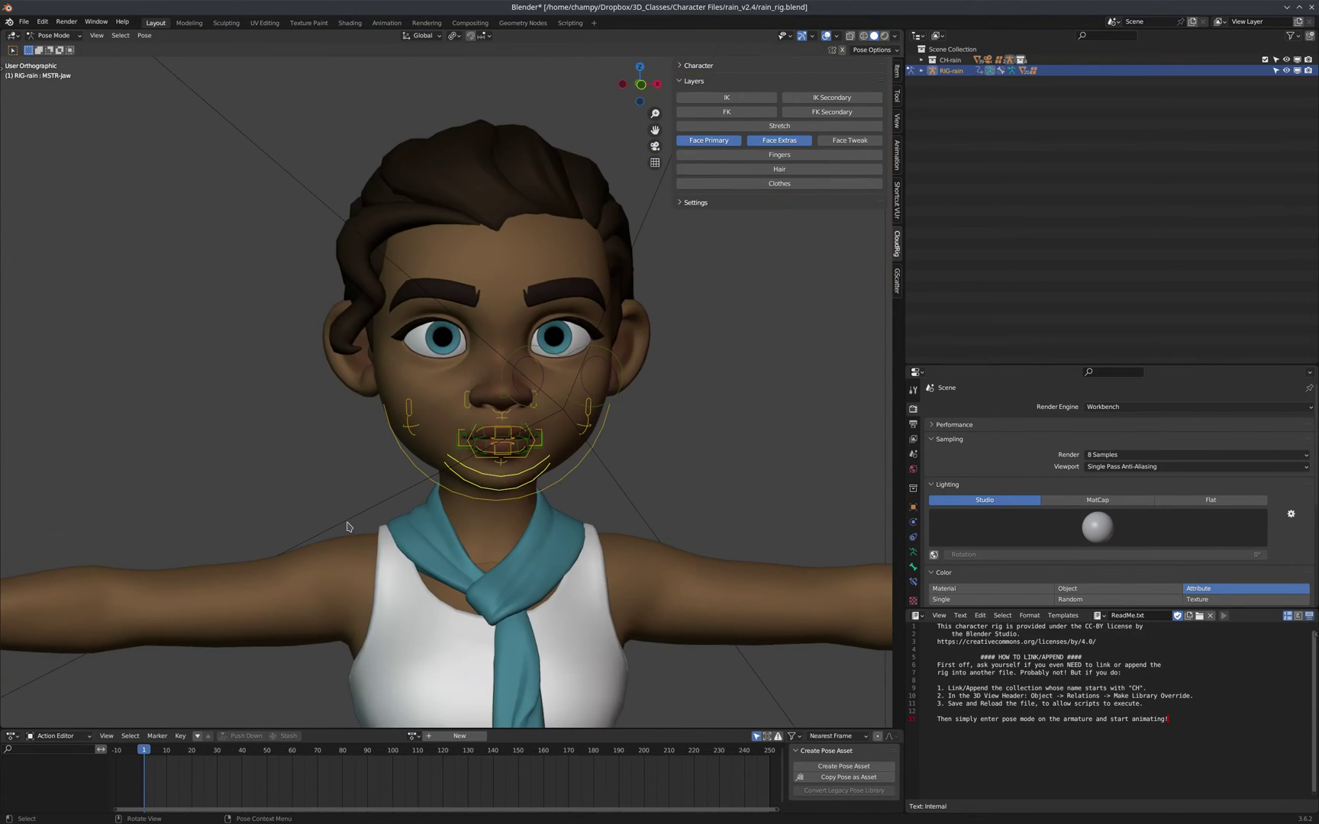
# - Return to the camera view and hide the MSTR-Head_Lower control that surrounds the jaw
pyautogui.press('KP_0')
pyautogui.scroll(-4, 473, 397)
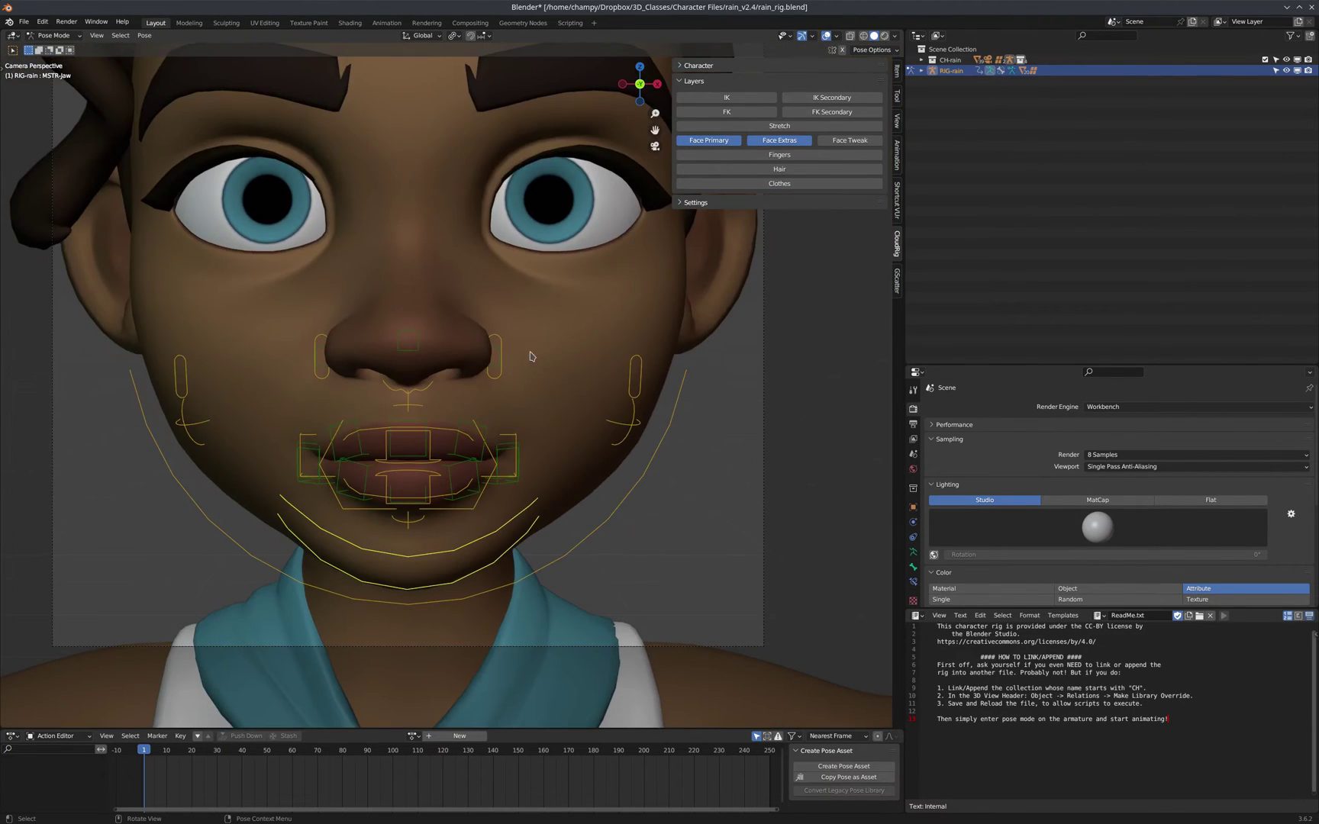
pyautogui.scroll(1, 531, 358)
pyautogui.click(595, 580)
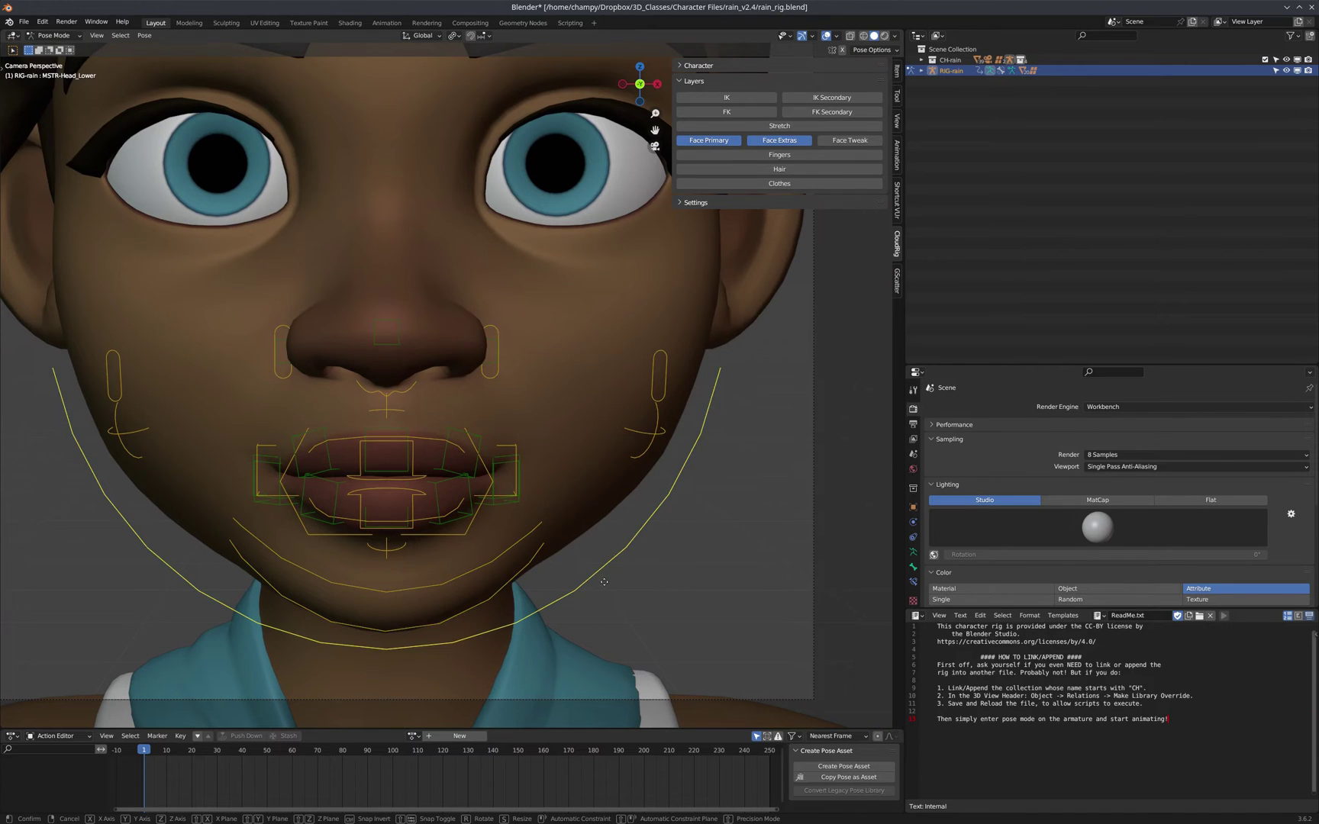
pyautogui.press('r')
pyautogui.press('Escape')
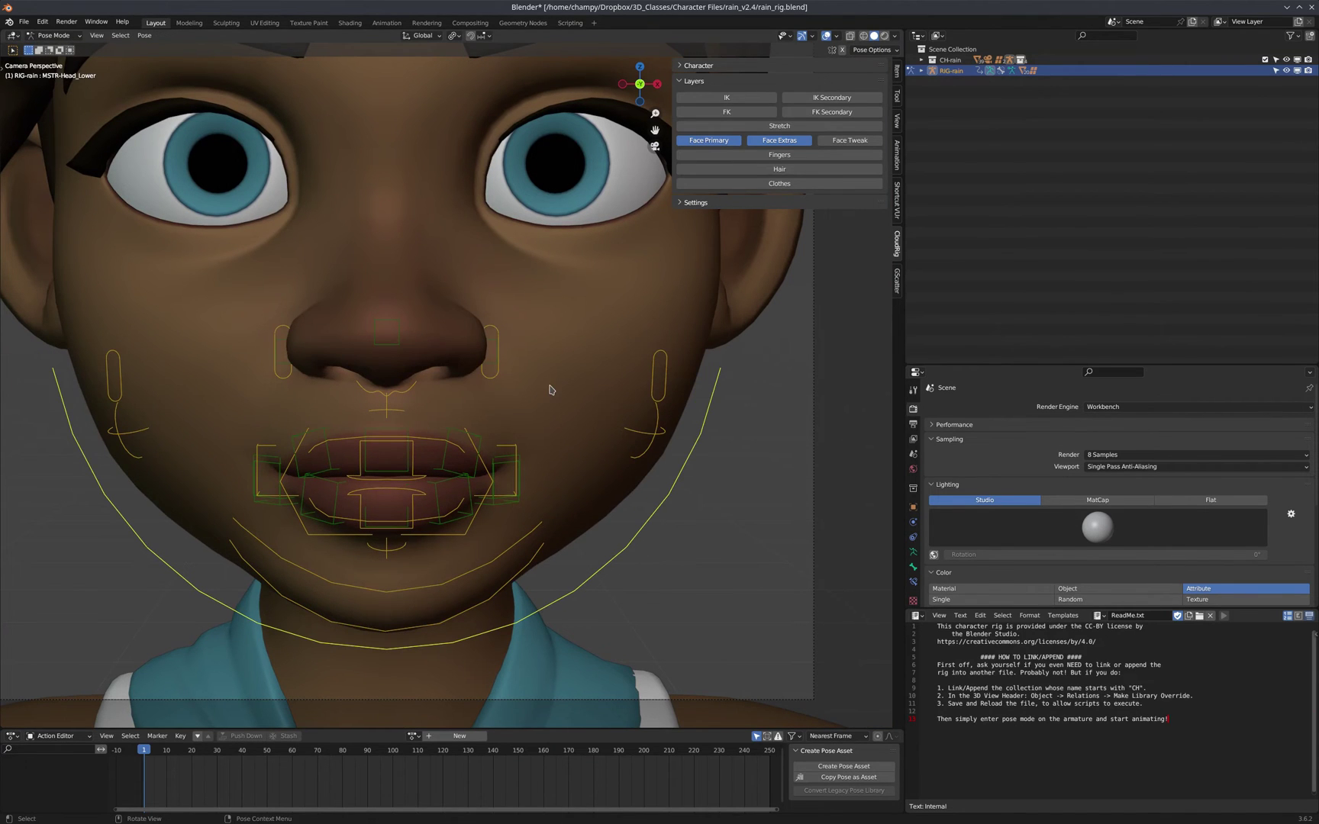
pyautogui.press('h')
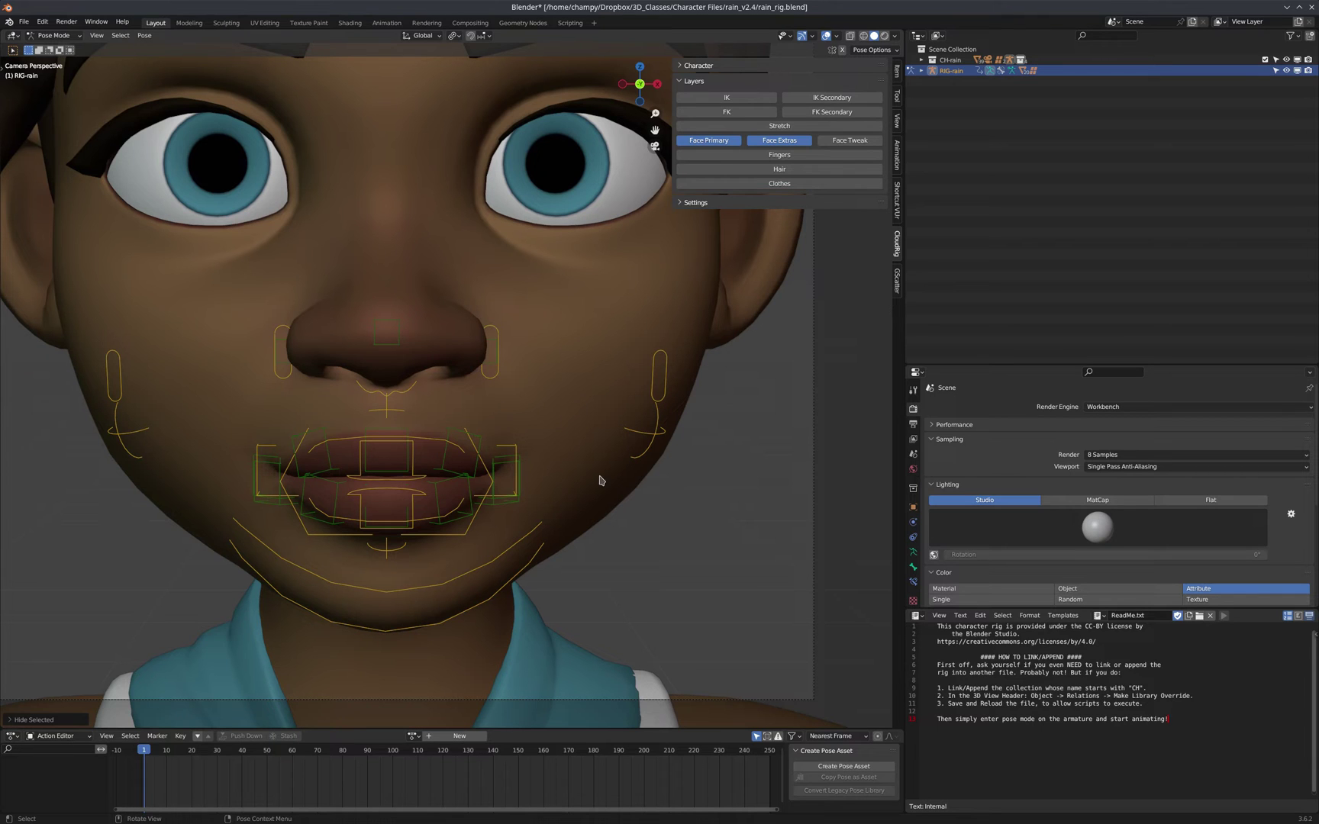
pyautogui.scroll(-1, 623, 477)
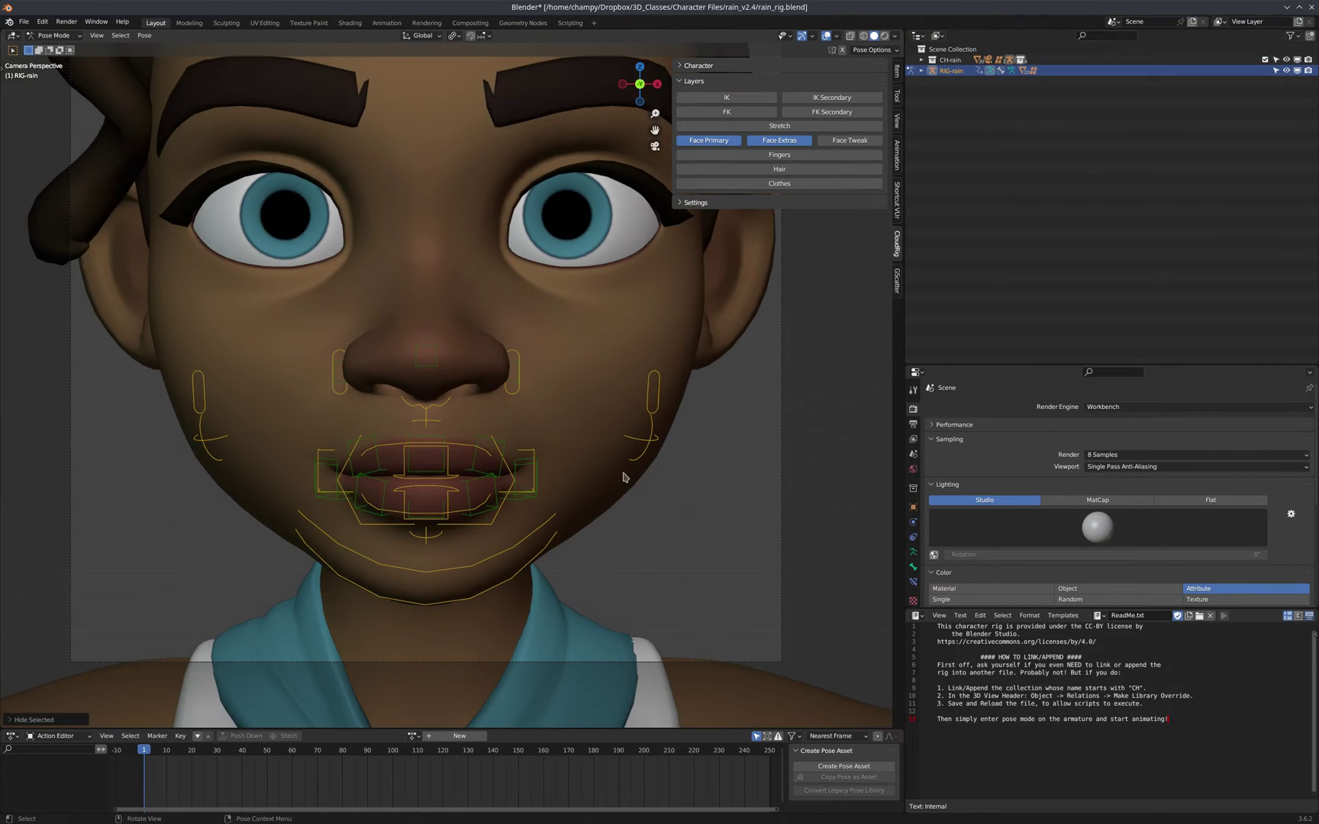
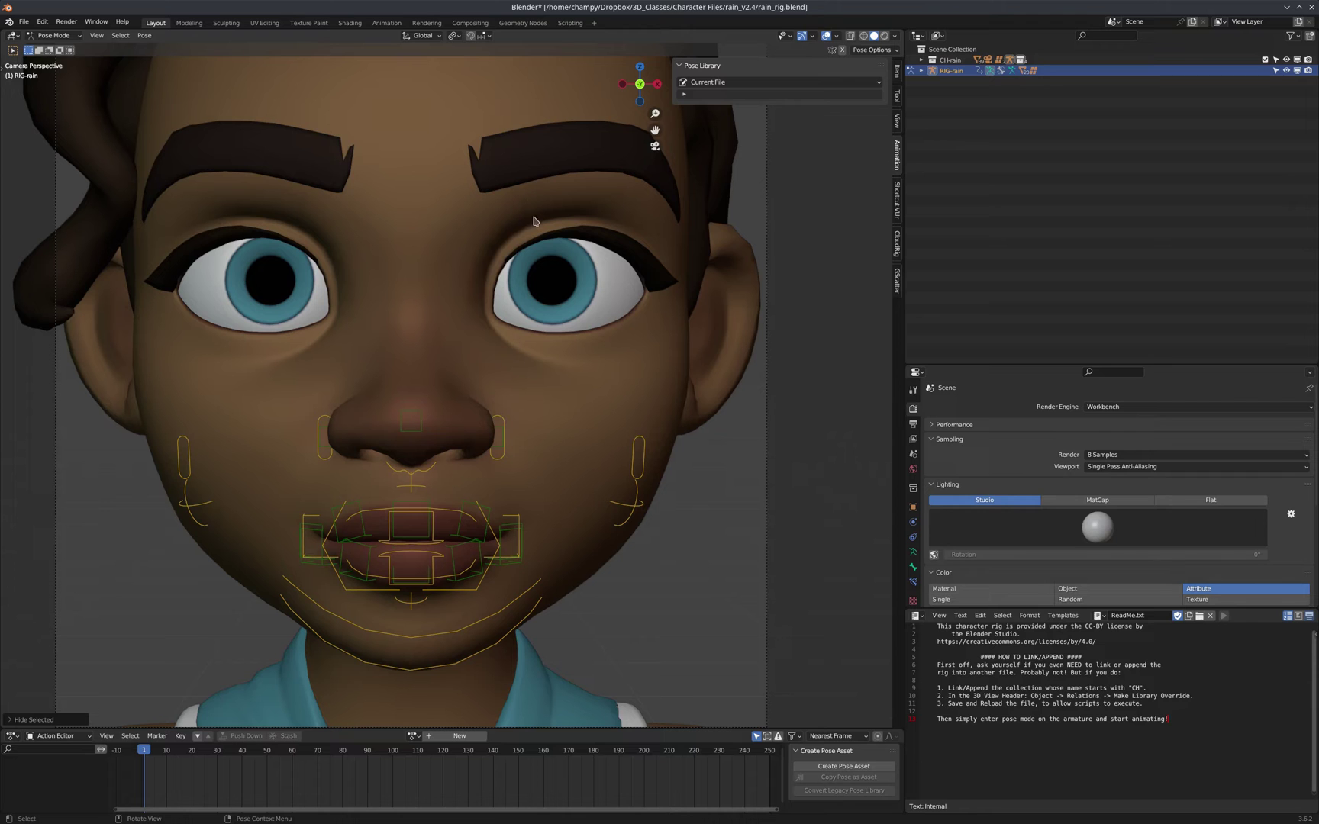
# - Search the add-on preferences for "animation" to check the Pose Library add-on, and close the preferences
pyautogui.keyDown('shift'); pyautogui.moveTo(532, 305); pyautogui.dragTo(437, 324, button='middle'); pyautogui.keyUp('shift')
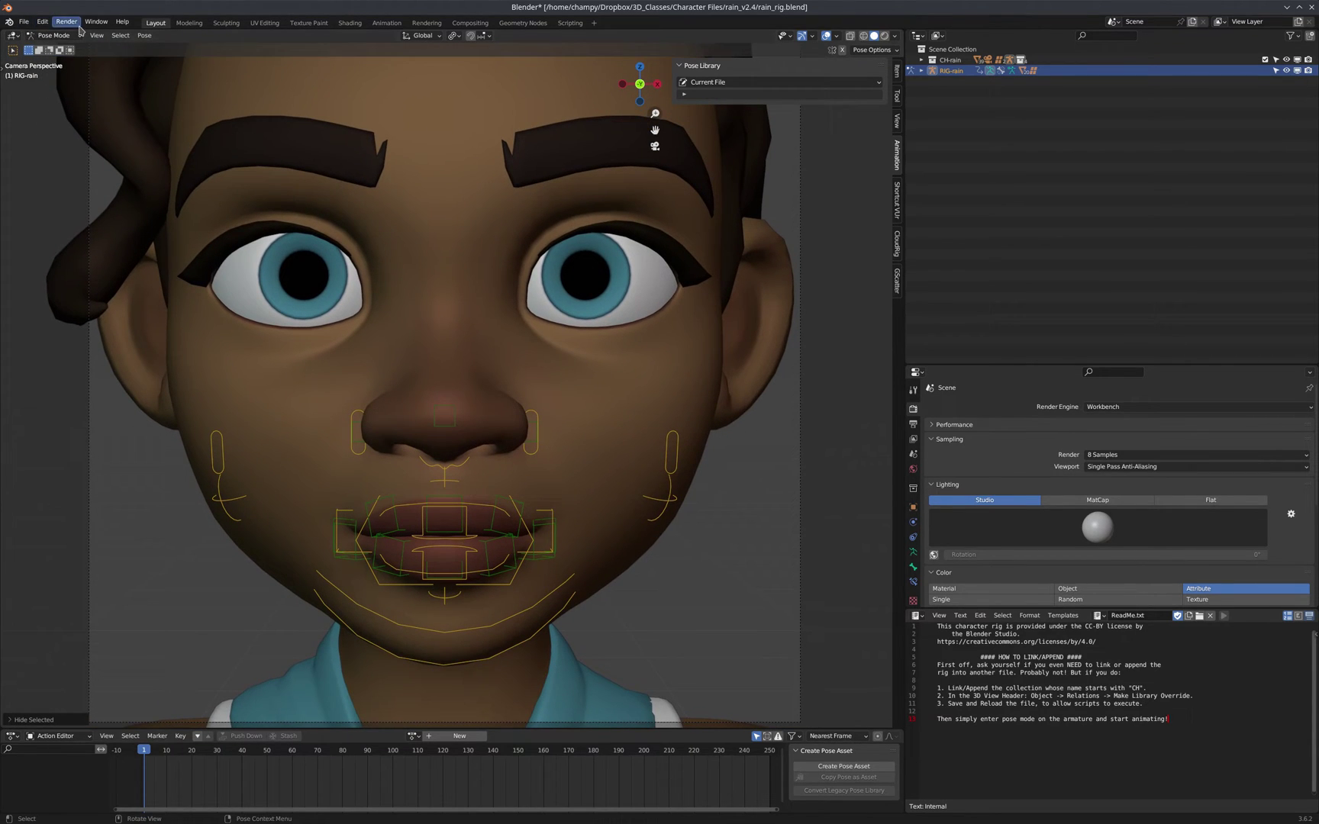
pyautogui.click(42, 24)
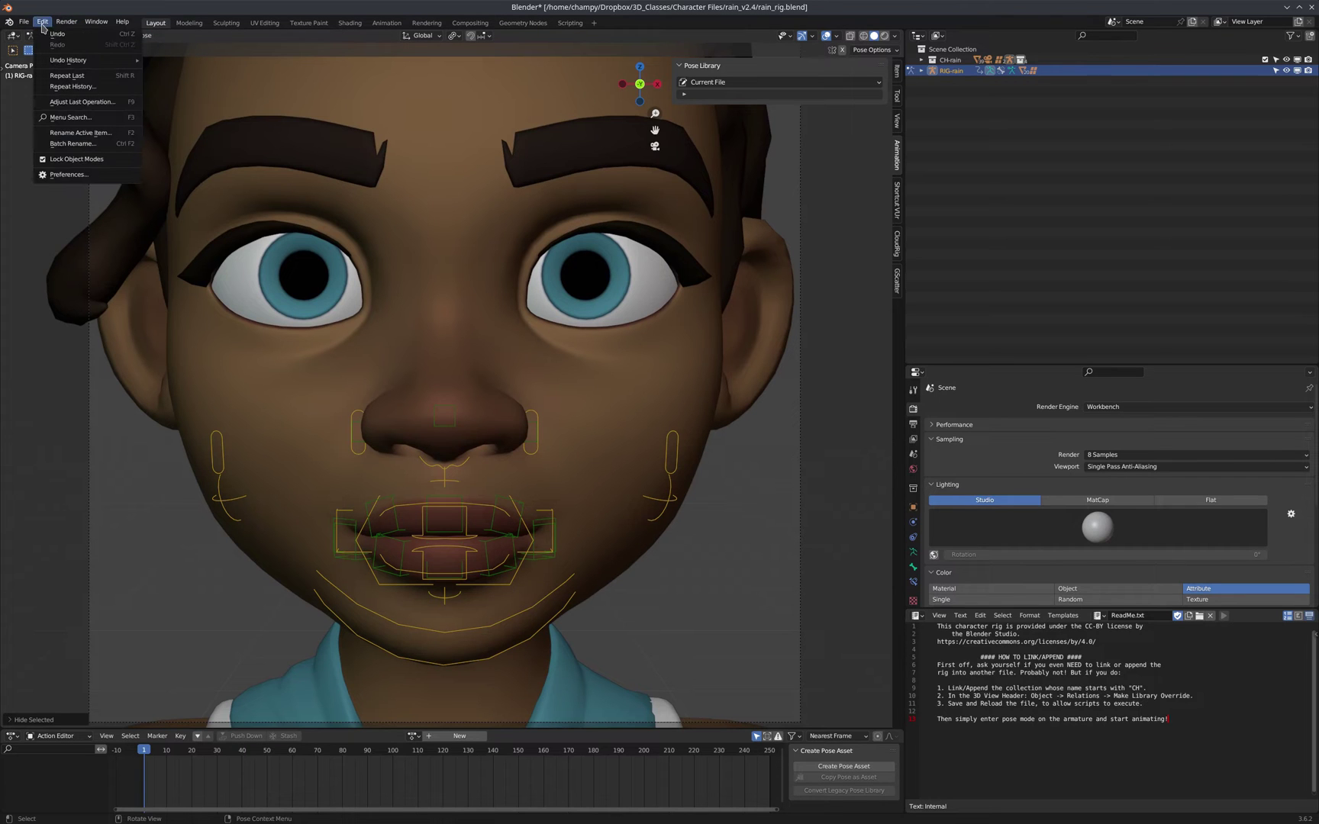
pyautogui.click(82, 175)
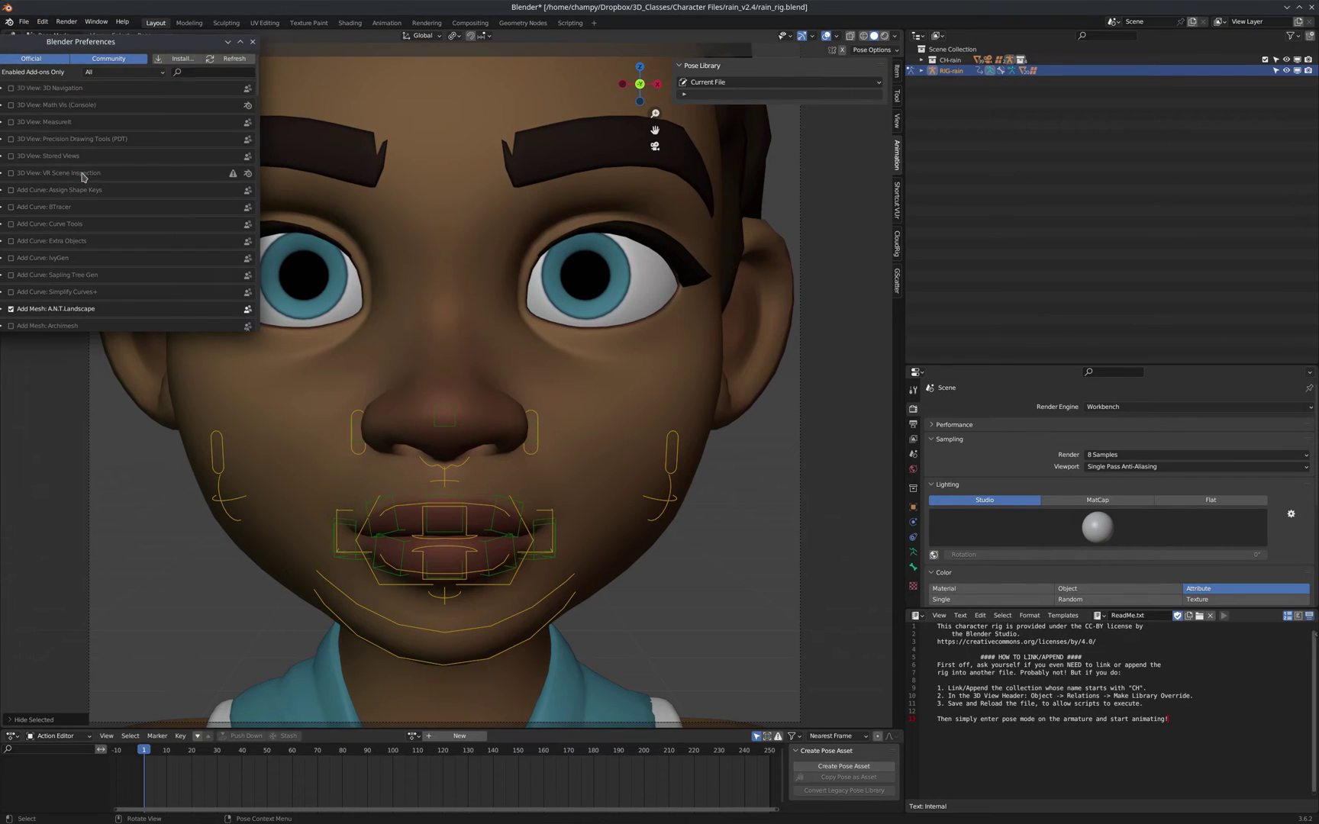
pyautogui.click(196, 74)
pyautogui.write('animation')
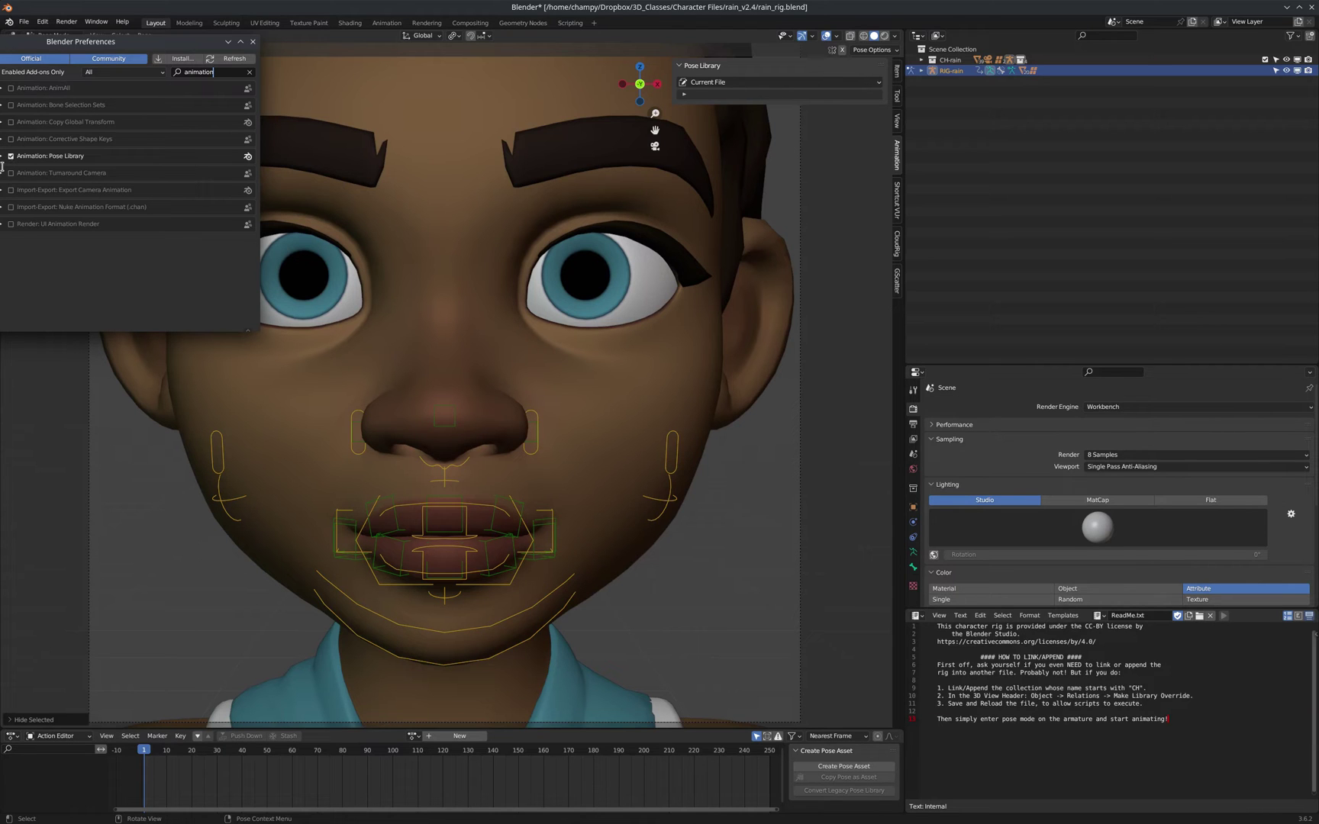
pyautogui.click(252, 42)
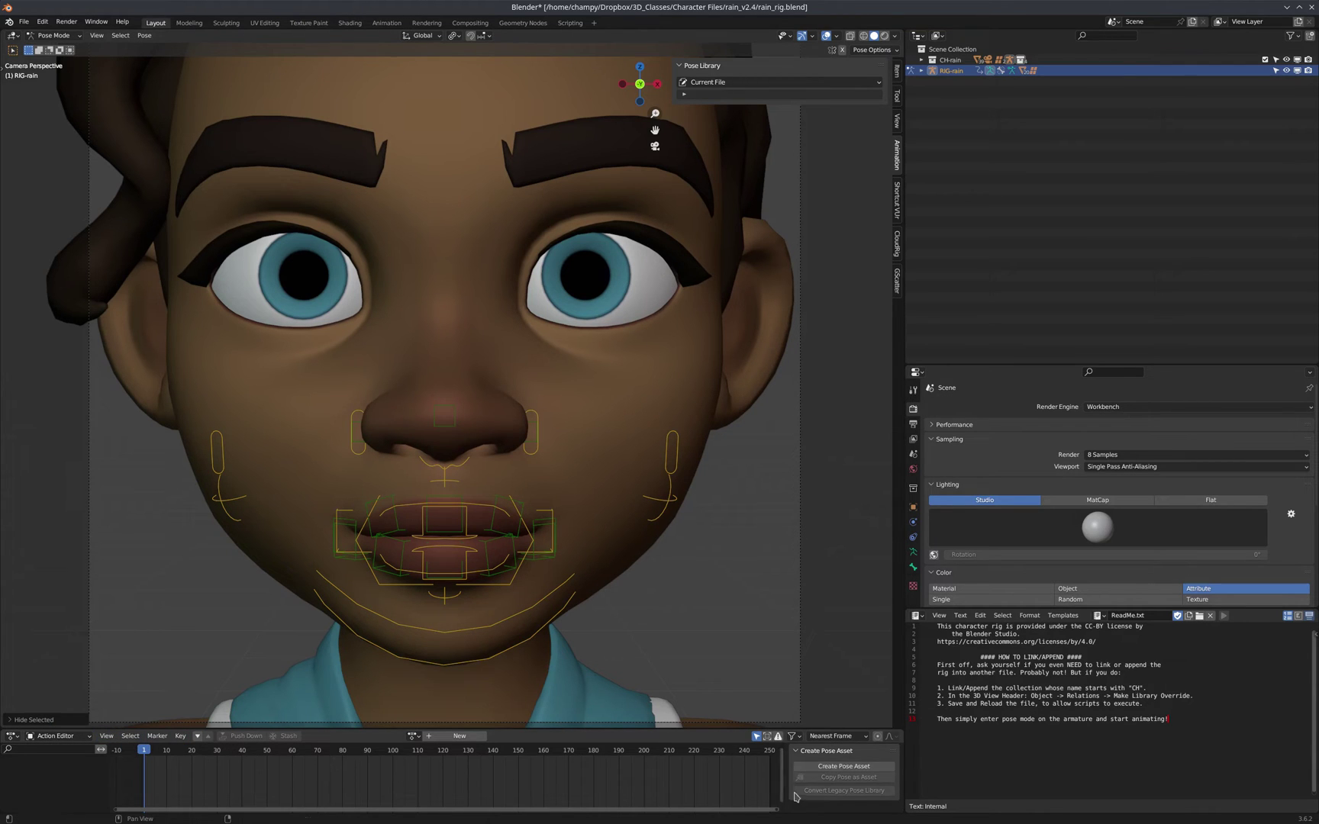
pyautogui.press('n')
pyautogui.press('n')
pyautogui.press('n')
pyautogui.press('n')
pyautogui.press('n')
pyautogui.press('n')
pyautogui.click(490, 536)
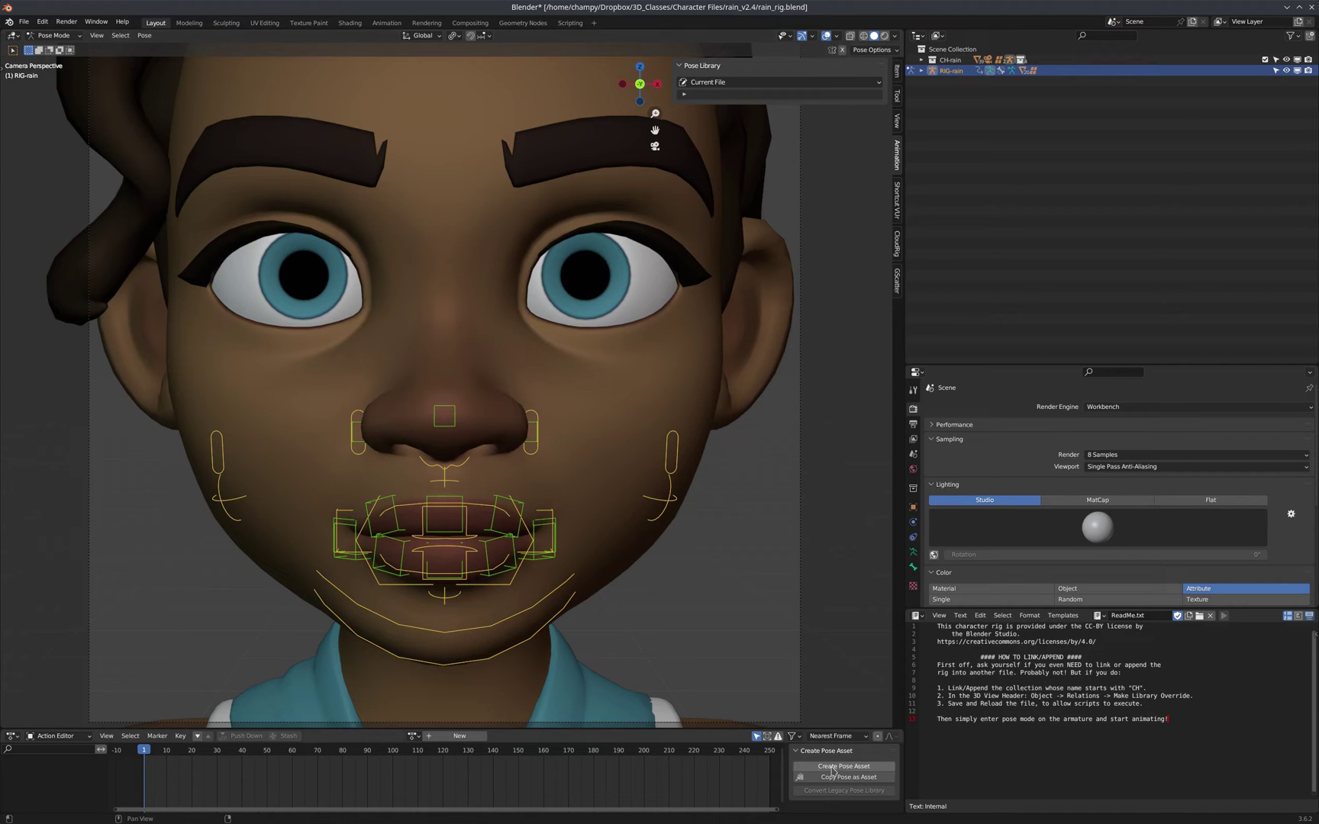
pyautogui.click(590, 502)
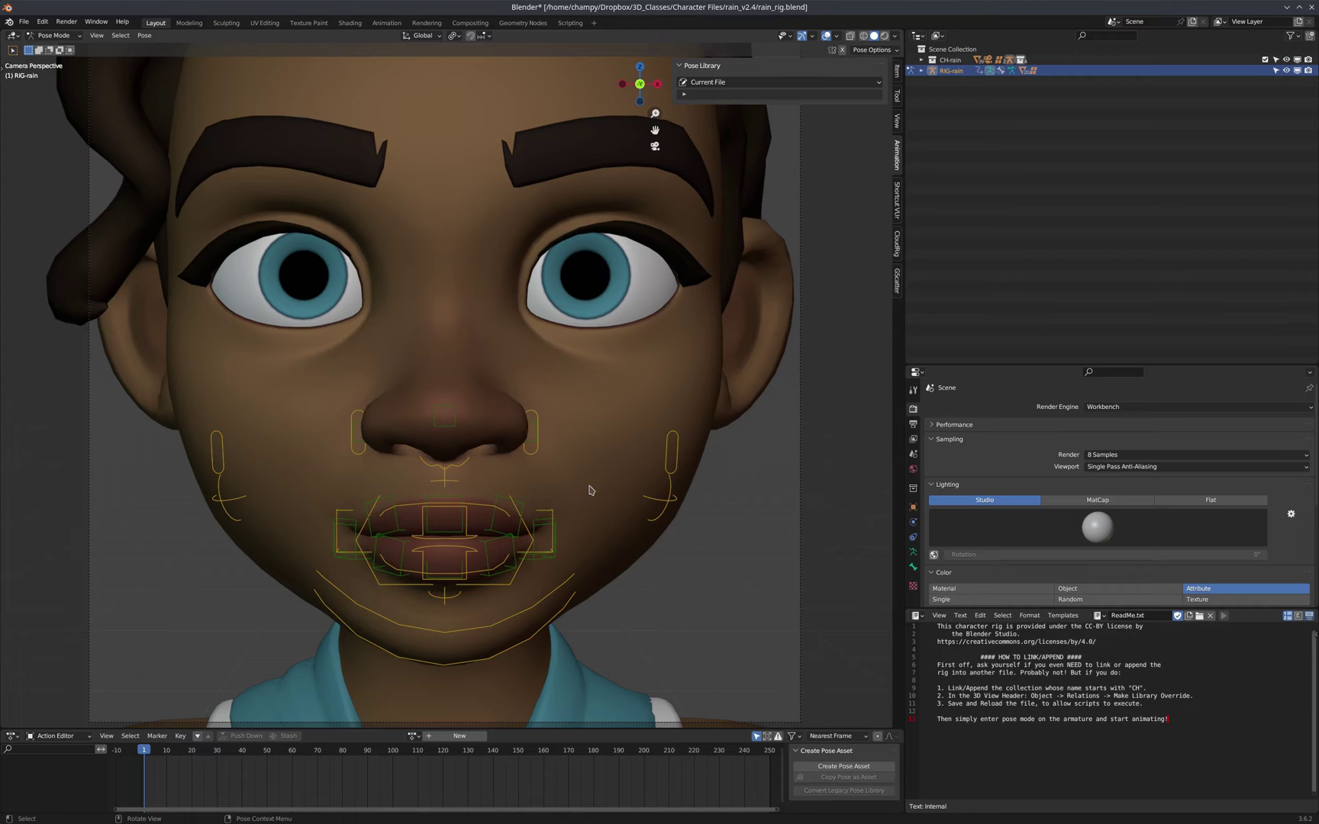
# - In the right side view, rotate the MSTR-jaw control about 5 degrees to open the mouth slightly
pyautogui.click(513, 620)
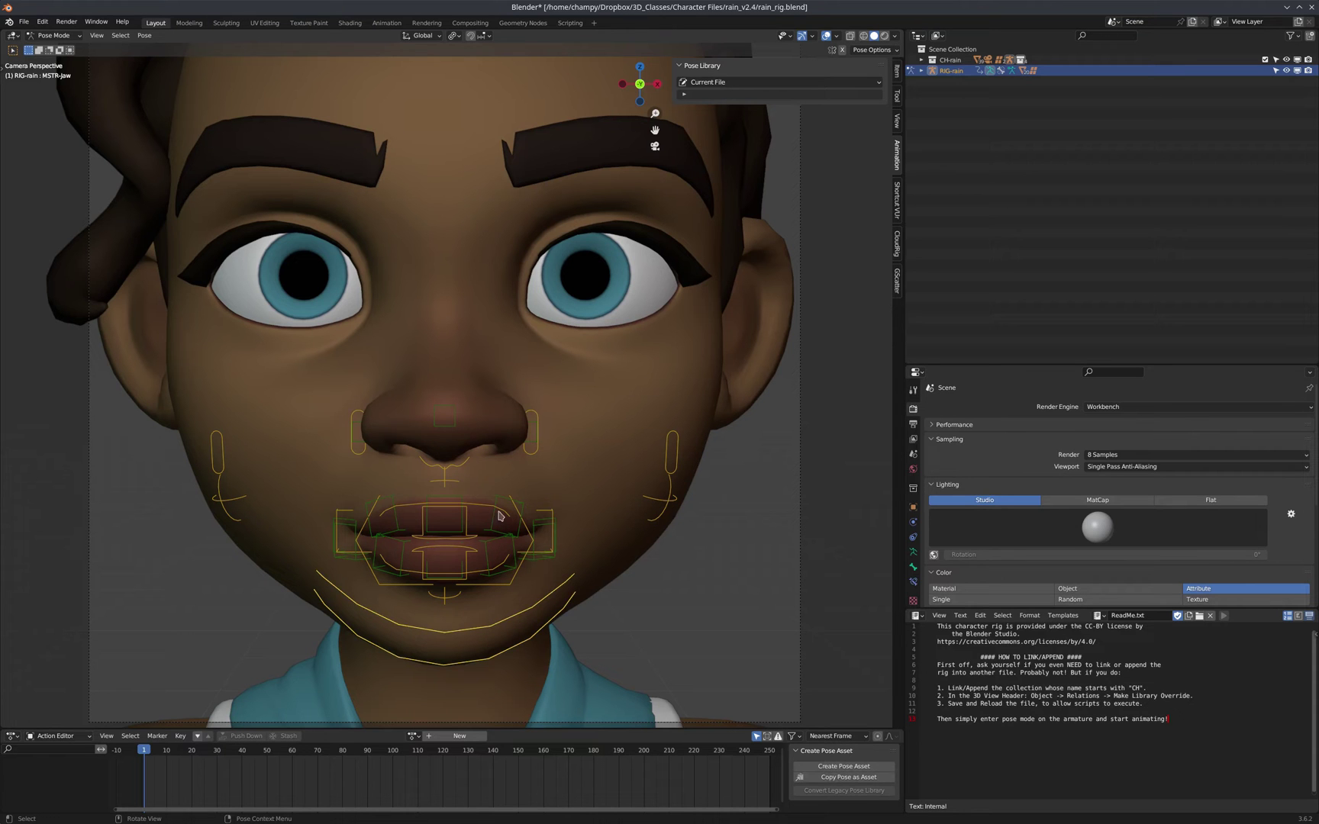
pyautogui.moveTo(498, 476); pyautogui.dragTo(390, 453, button='middle')
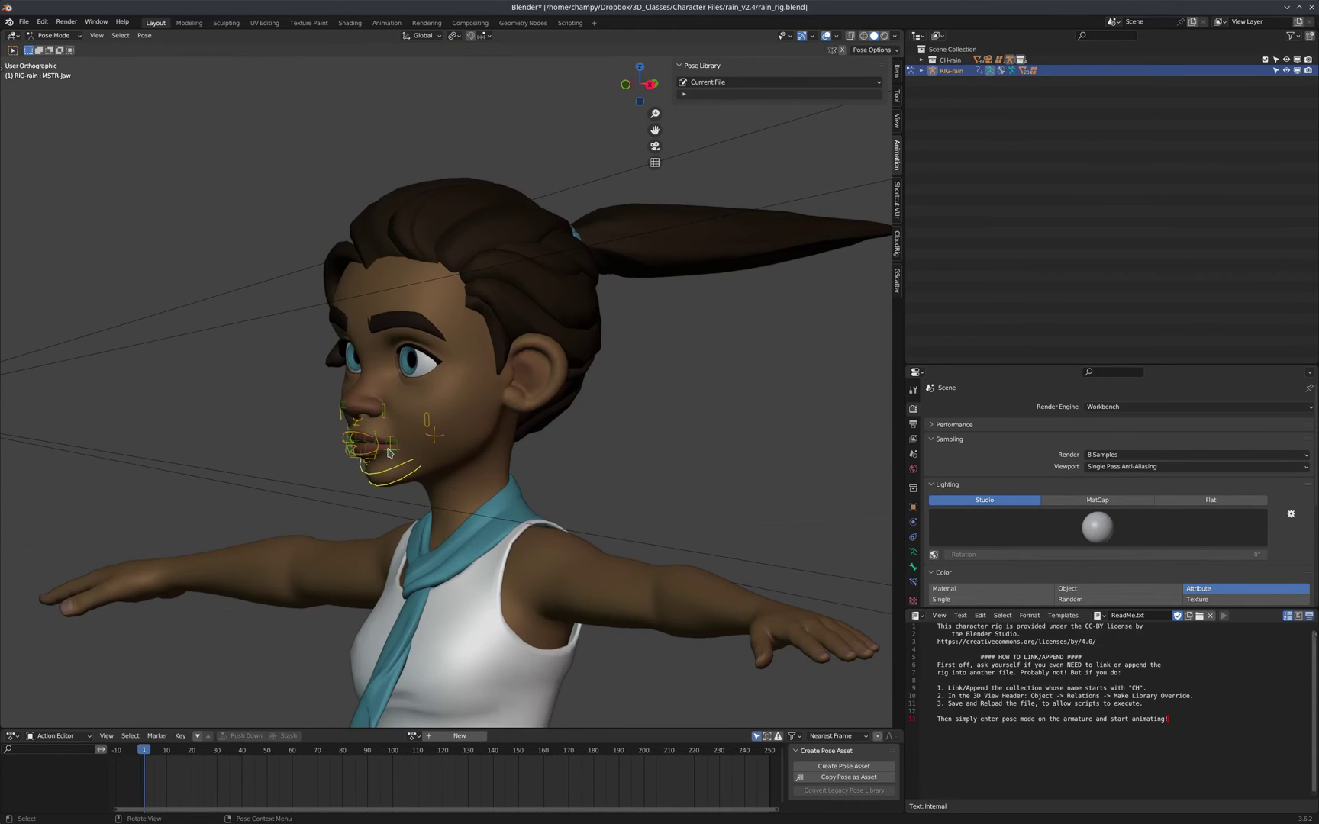
pyautogui.press('KP_3')
pyautogui.scroll(5, 298, 438)
pyautogui.press('r')
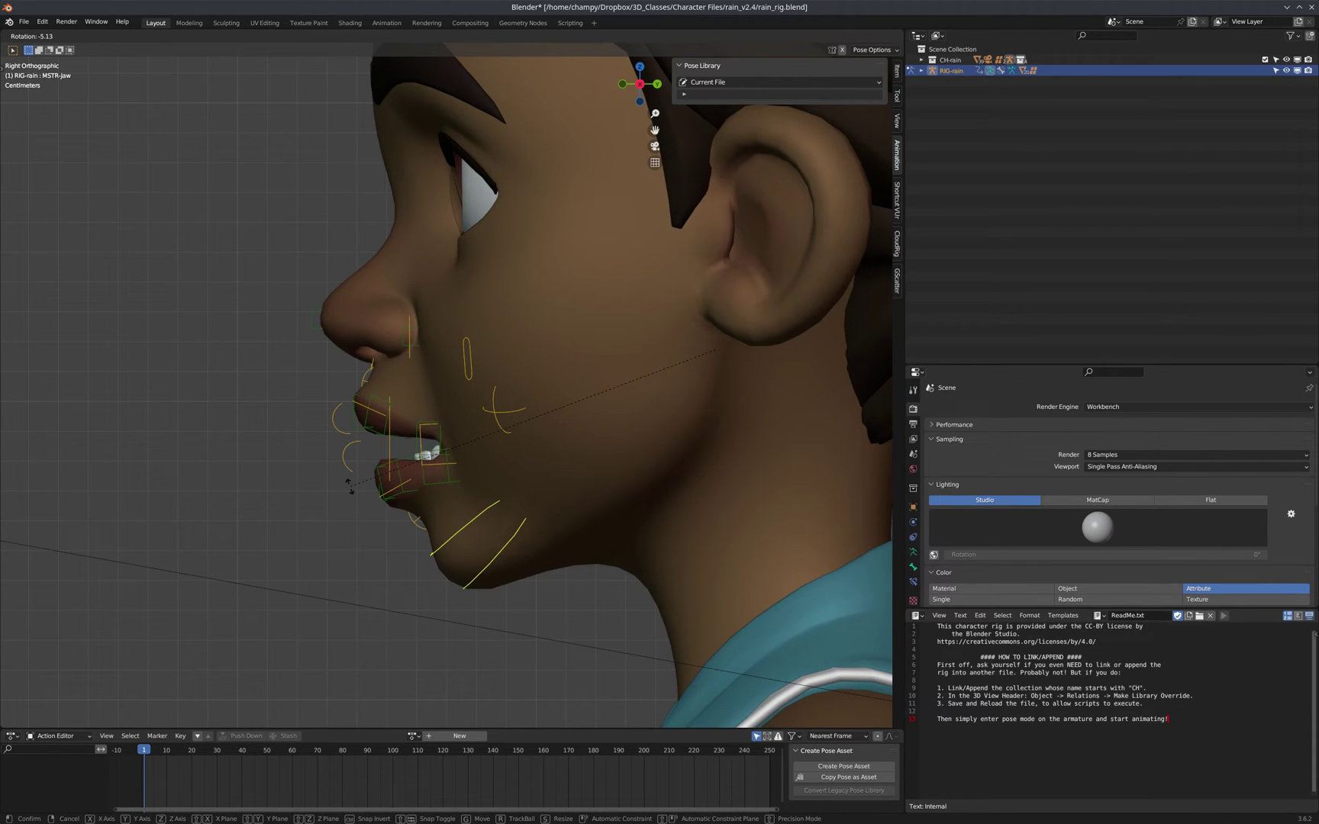
pyautogui.click(350, 486)
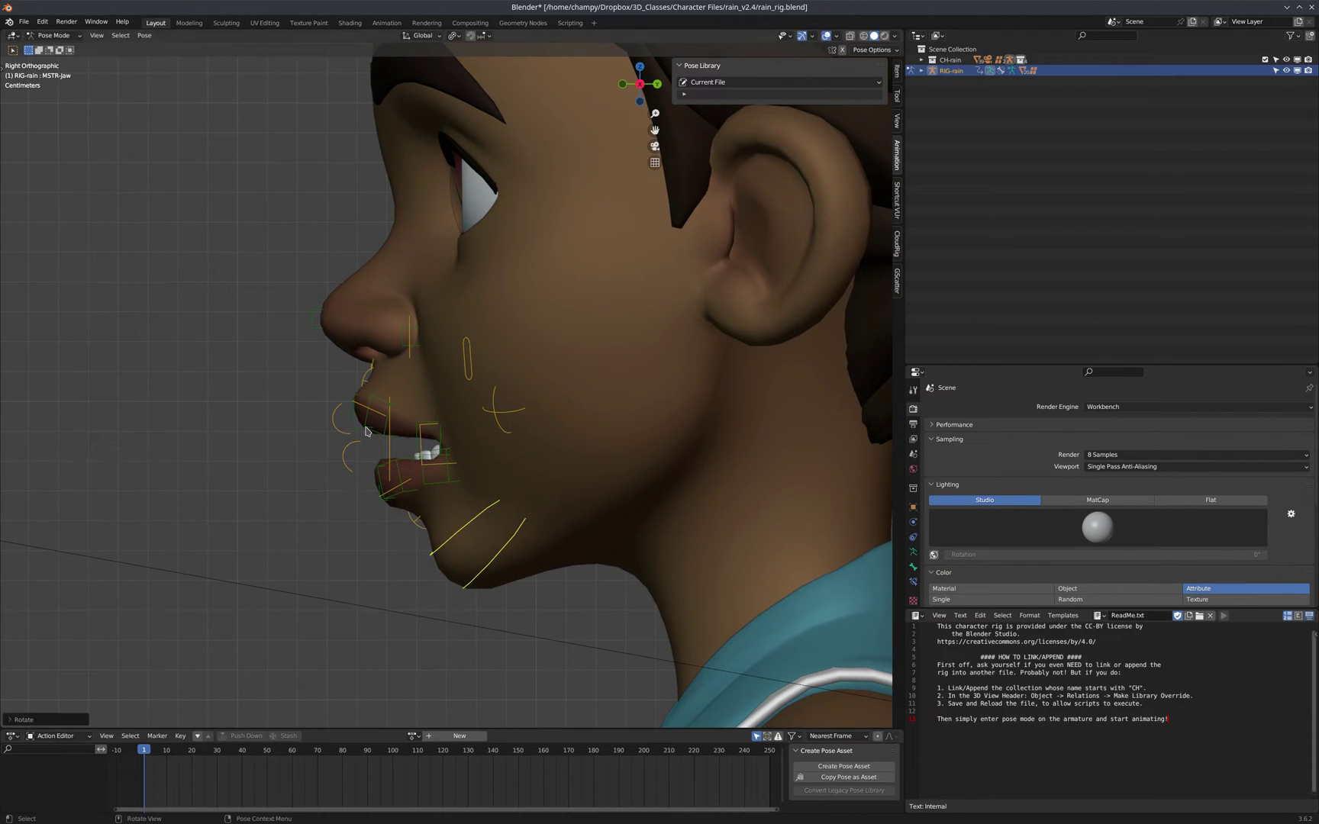
# - In the front view, move the MSTR-UpperLip control up about 0.007 m to expose the upper teeth
pyautogui.press('KP_1')
pyautogui.scroll(5, 794, 413)
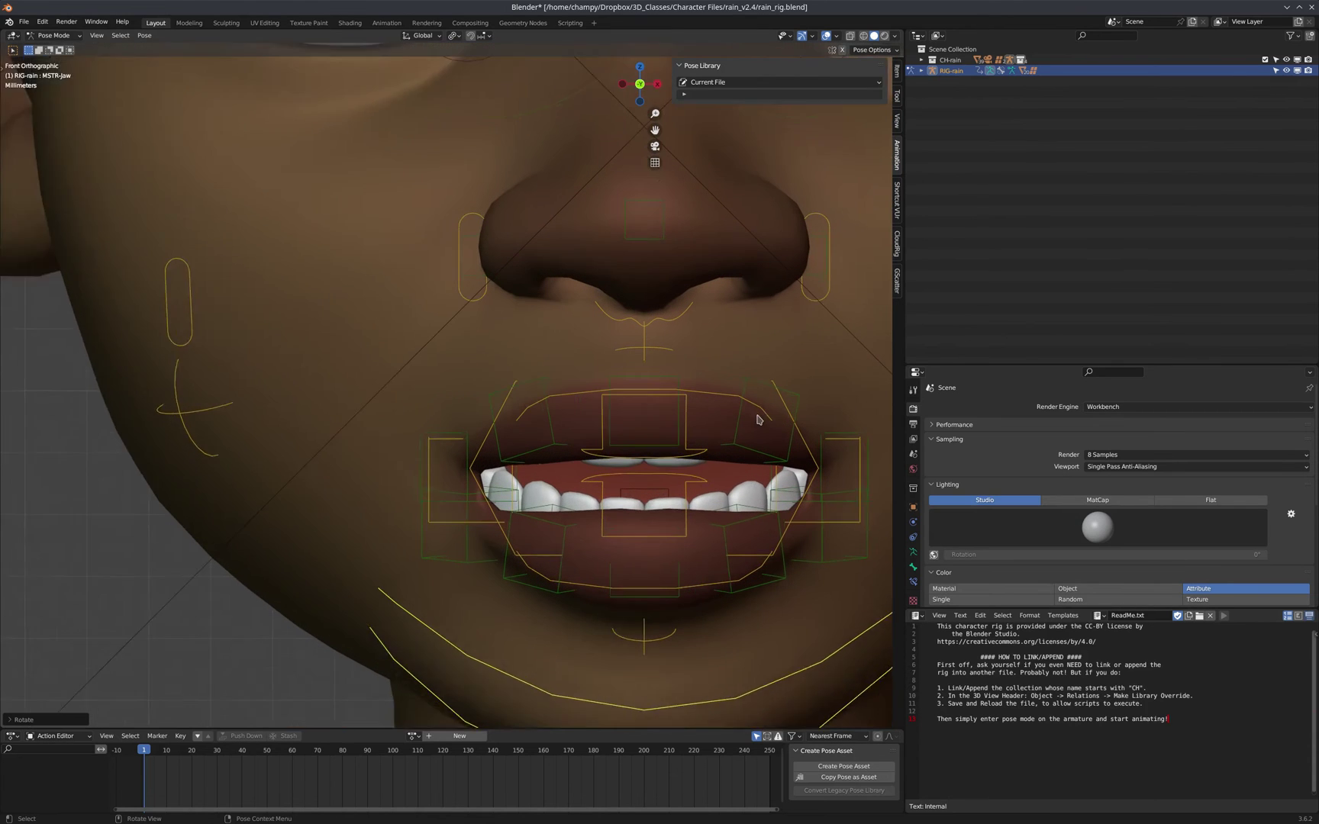
pyautogui.click(711, 396)
pyautogui.press('g')
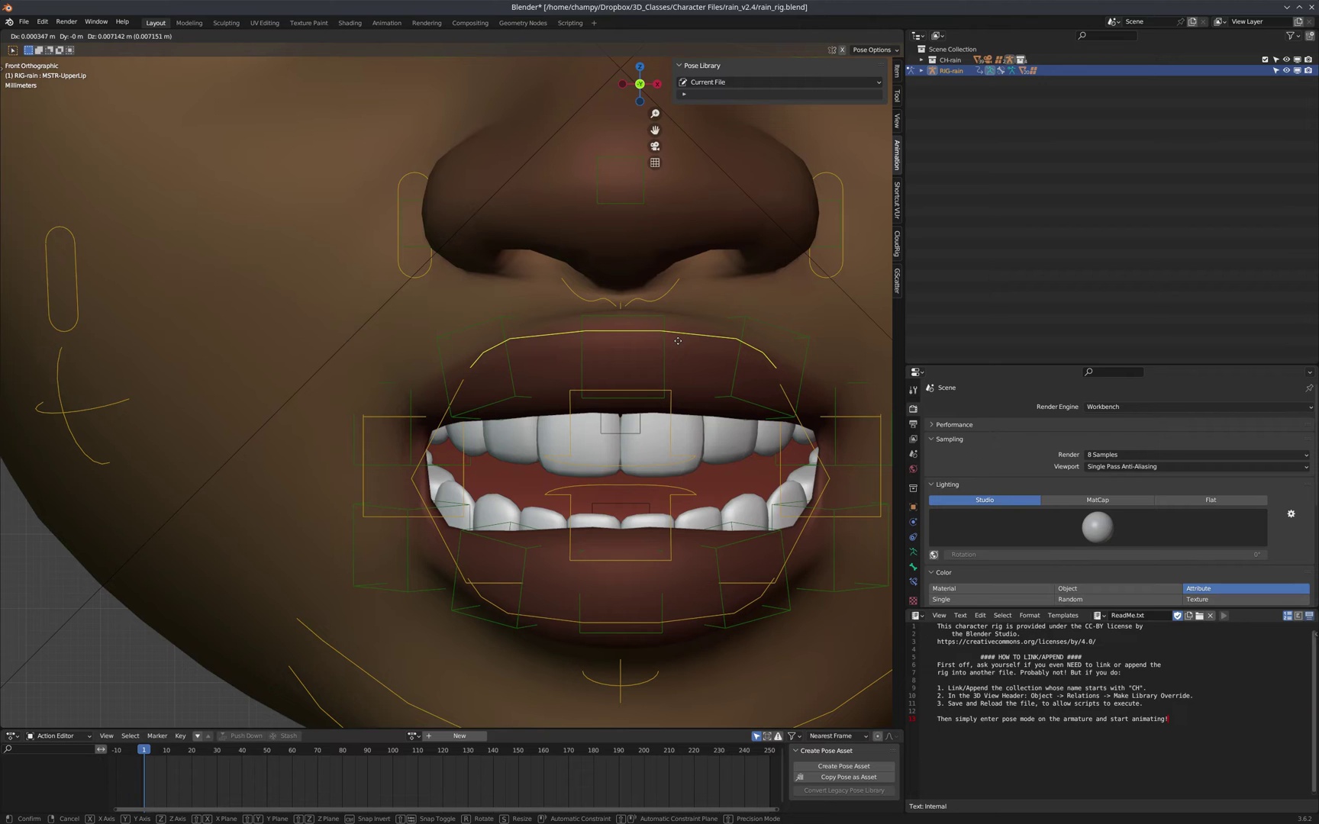
pyautogui.click(677, 345)
pyautogui.scroll(-2, 635, 327)
pyautogui.scroll(2, 769, 363)
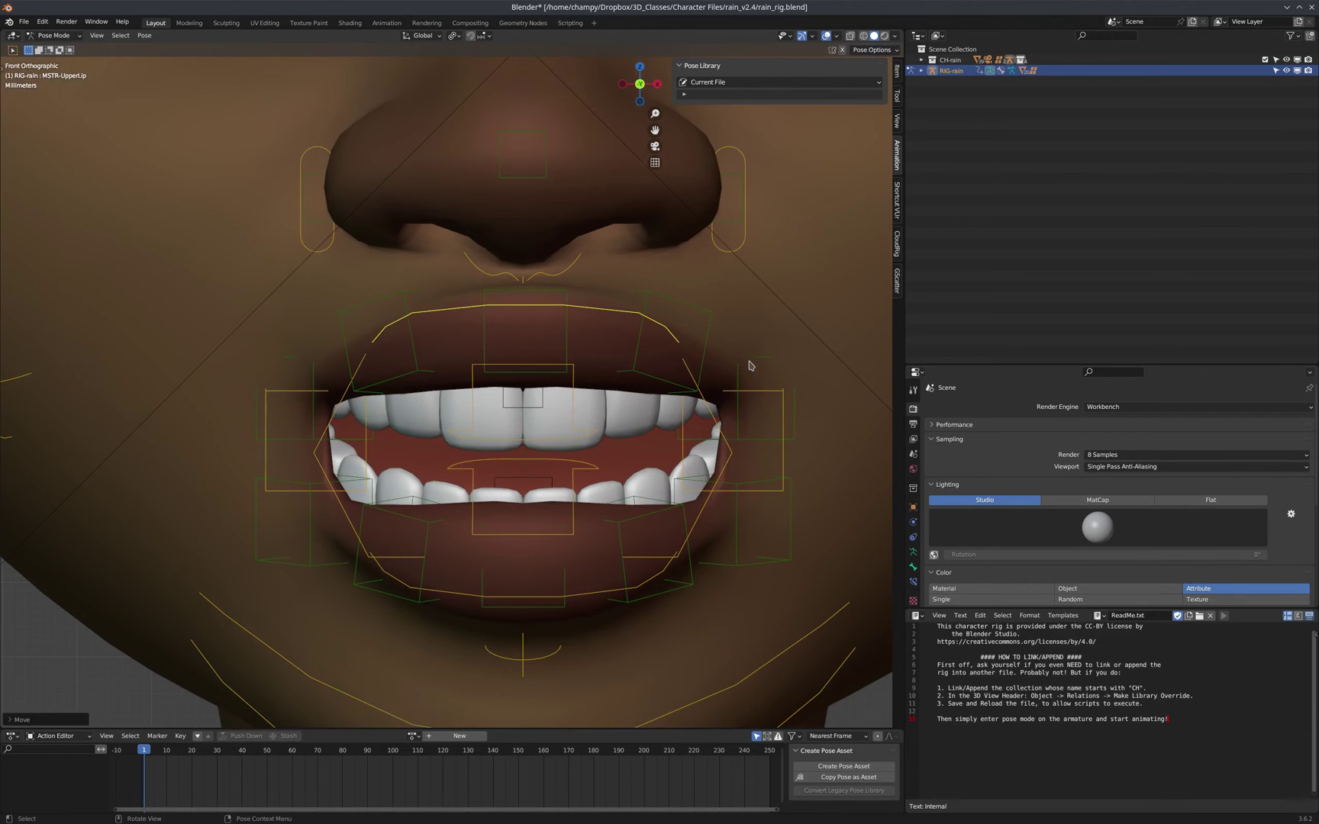
pyautogui.scroll(-1, 671, 366)
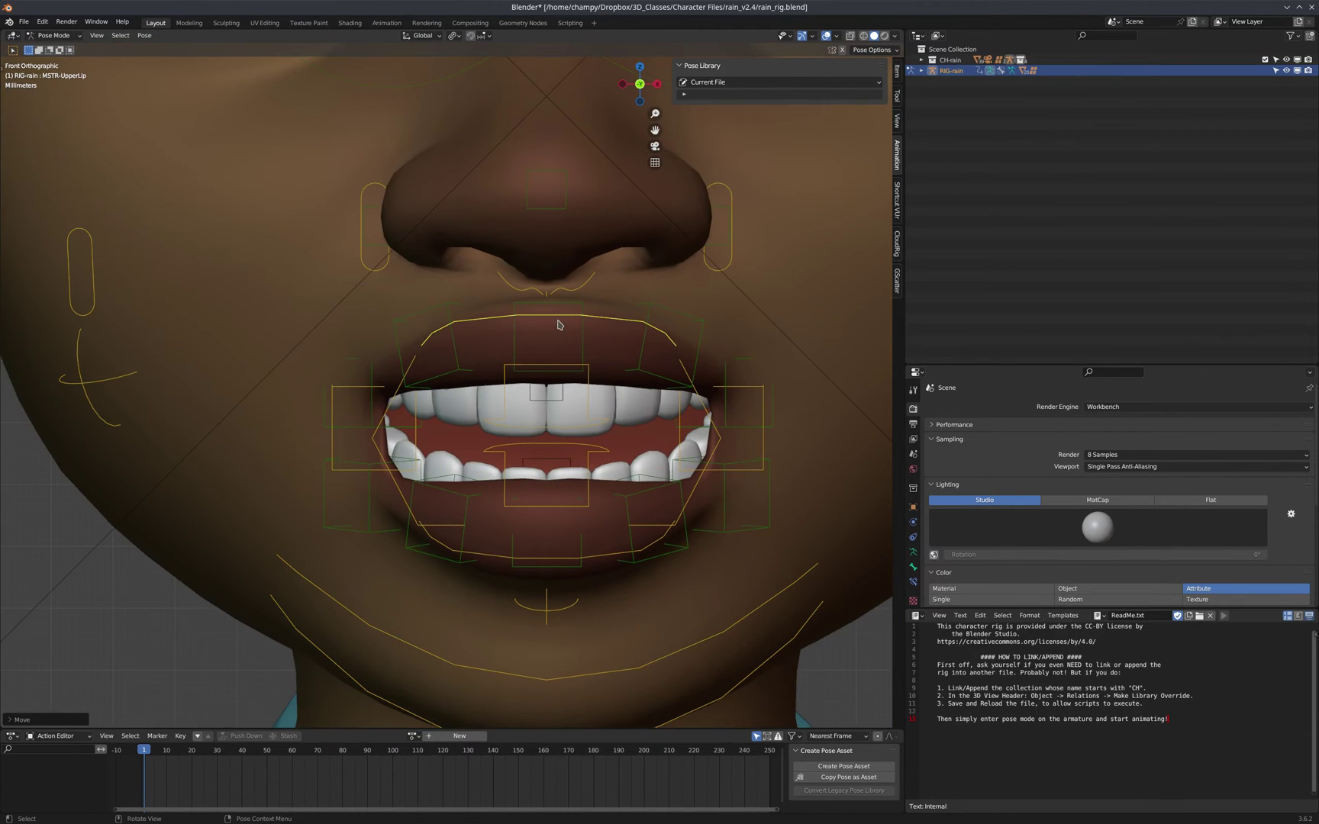
# - In the right side view, rotate the ACT-Lip_Roll_Lower control about 69 degrees to roll the lower lip inward
pyautogui.press('KP_3')
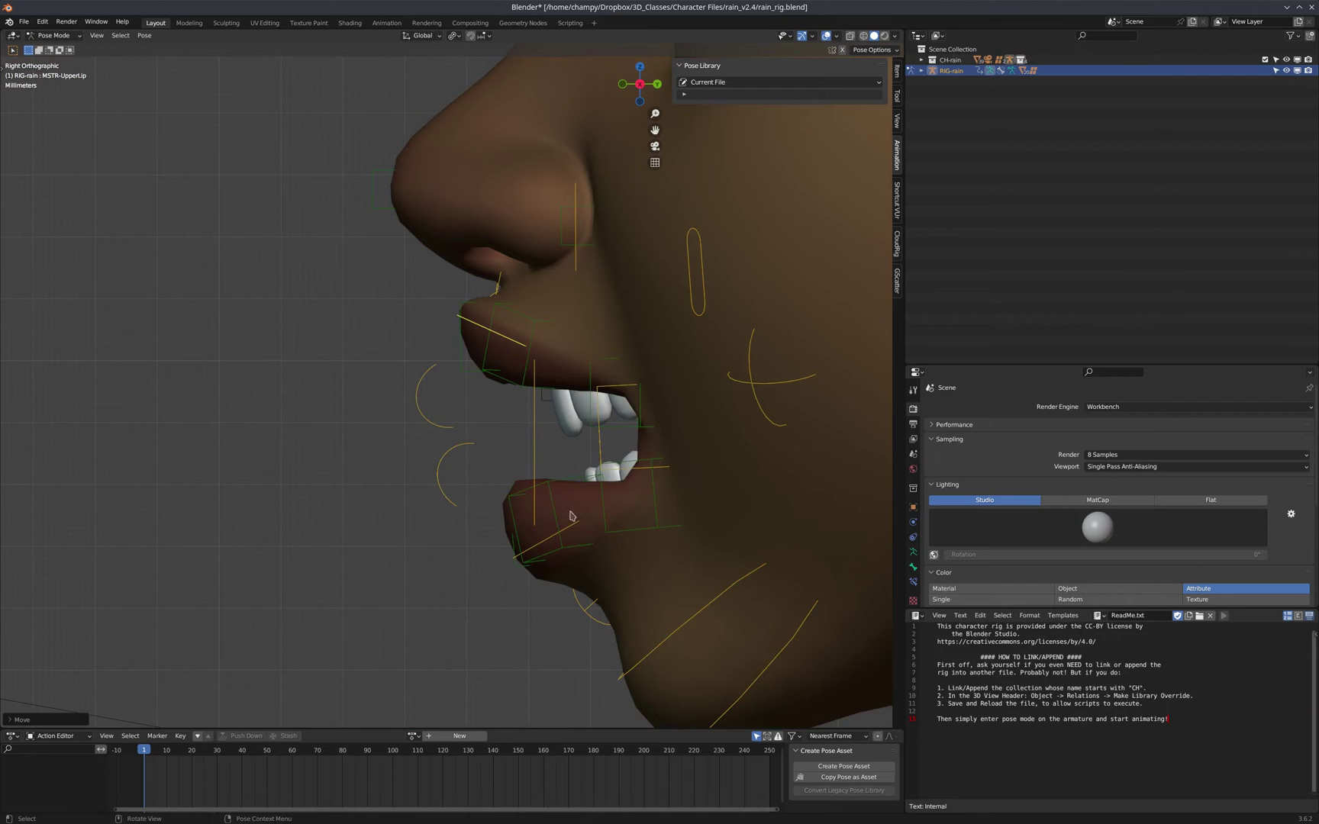
pyautogui.click(447, 453)
pyautogui.press('r')
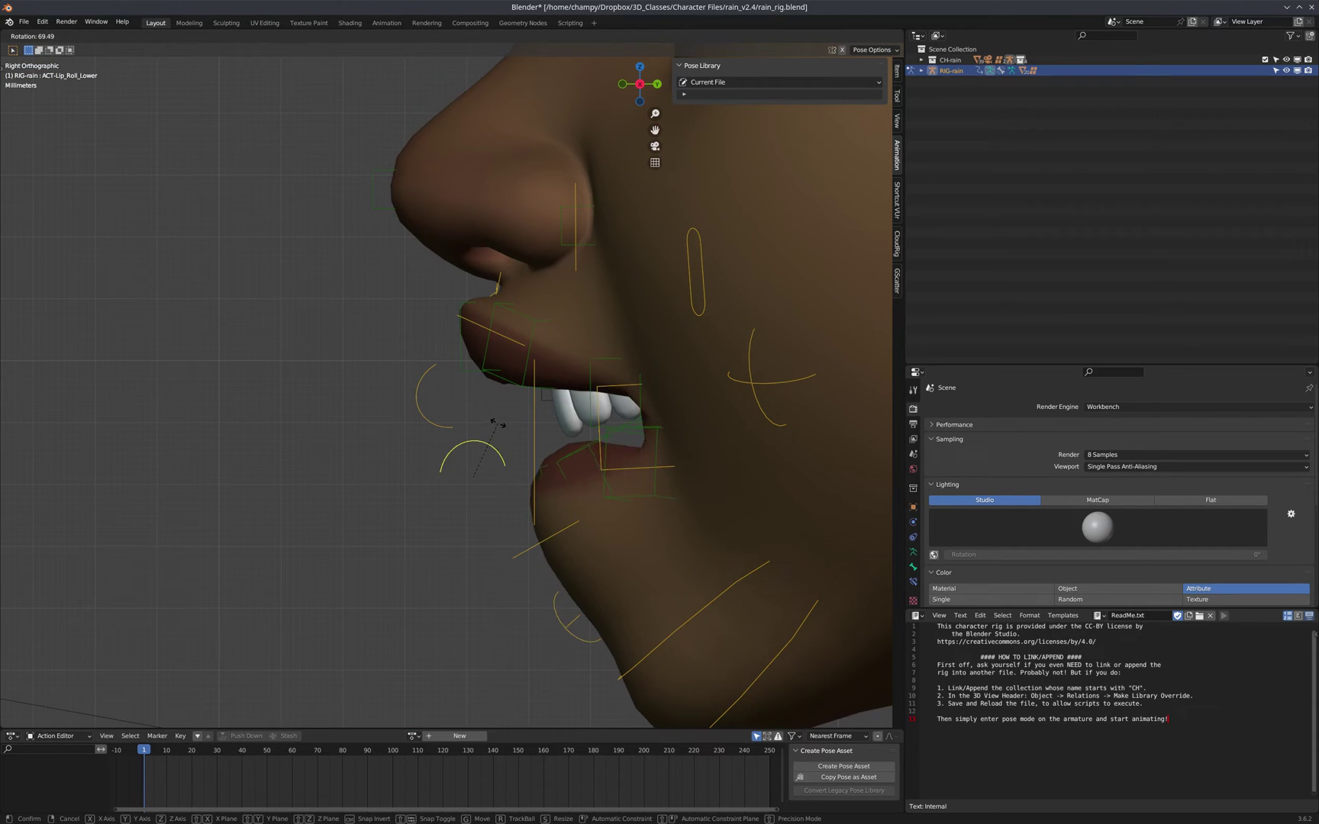
pyautogui.click(498, 423)
# - Move the MSTR-LowerLip control slightly up and back, closer to the upper teeth
pyautogui.click(515, 561)
pyautogui.press('g')
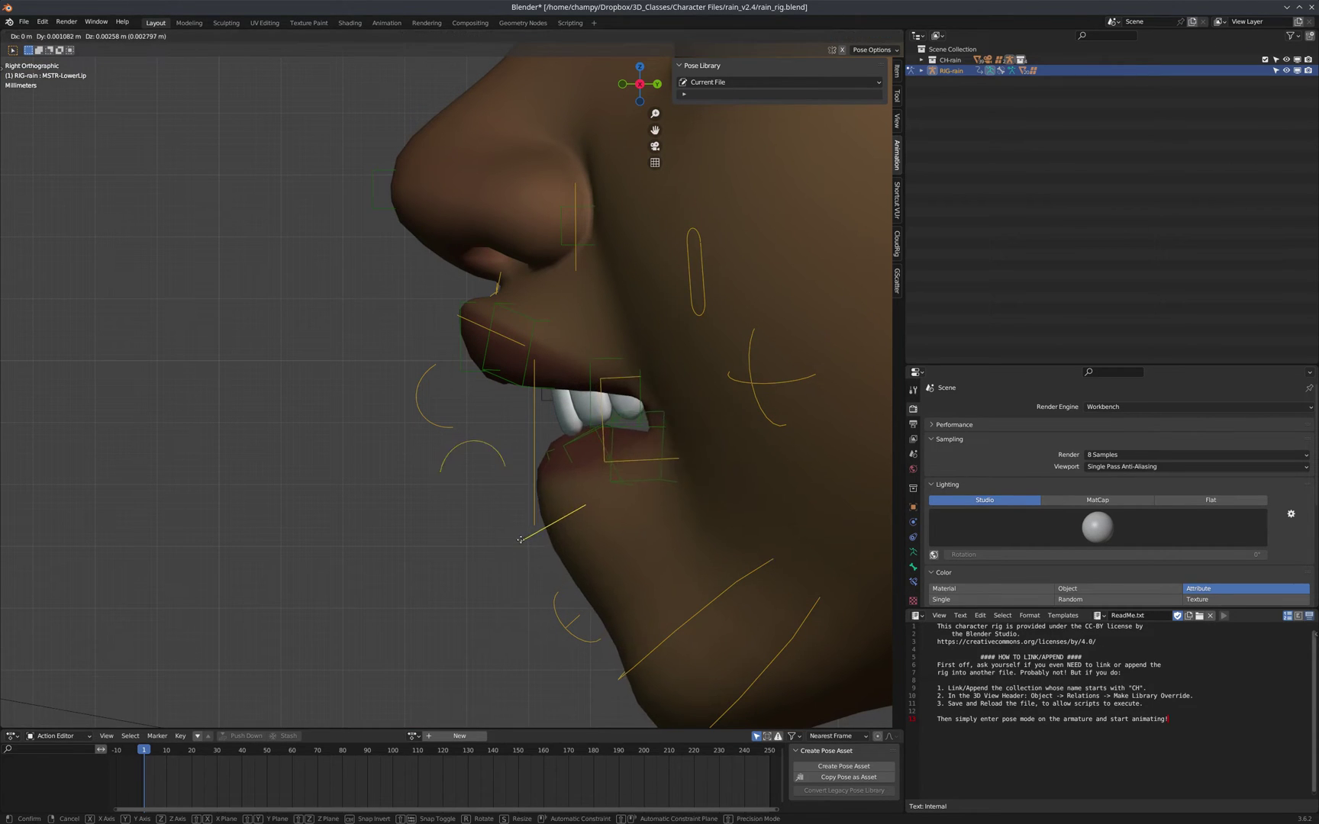
pyautogui.click(522, 530)
# - In the front view, rotate the mouth-corner control GRP-Lip_Top_1.L about 22 degrees and move it slightly down
pyautogui.moveTo(496, 437); pyautogui.dragTo(618, 435, button='middle')
pyautogui.press('KP_1')
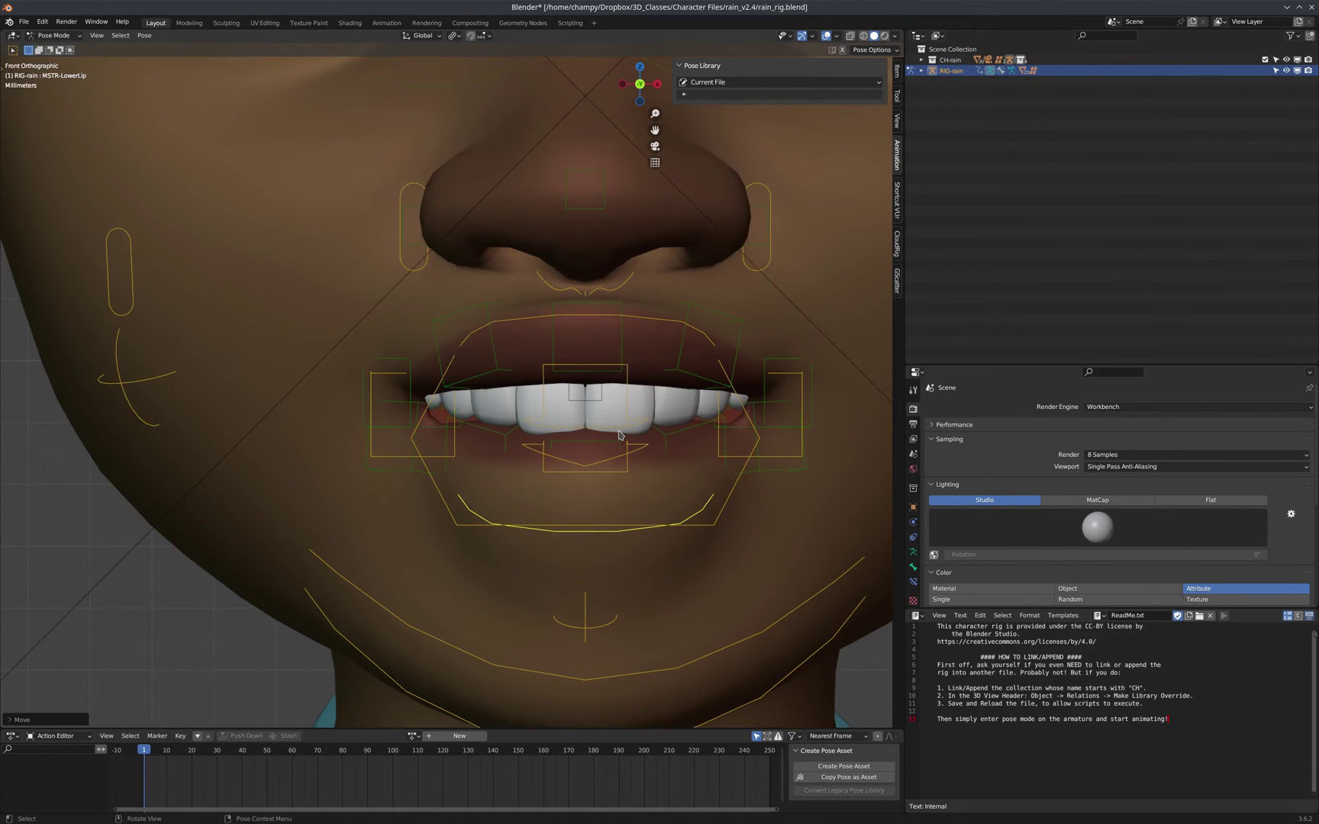
pyautogui.scroll(-3, 534, 328)
pyautogui.scroll(4, 637, 354)
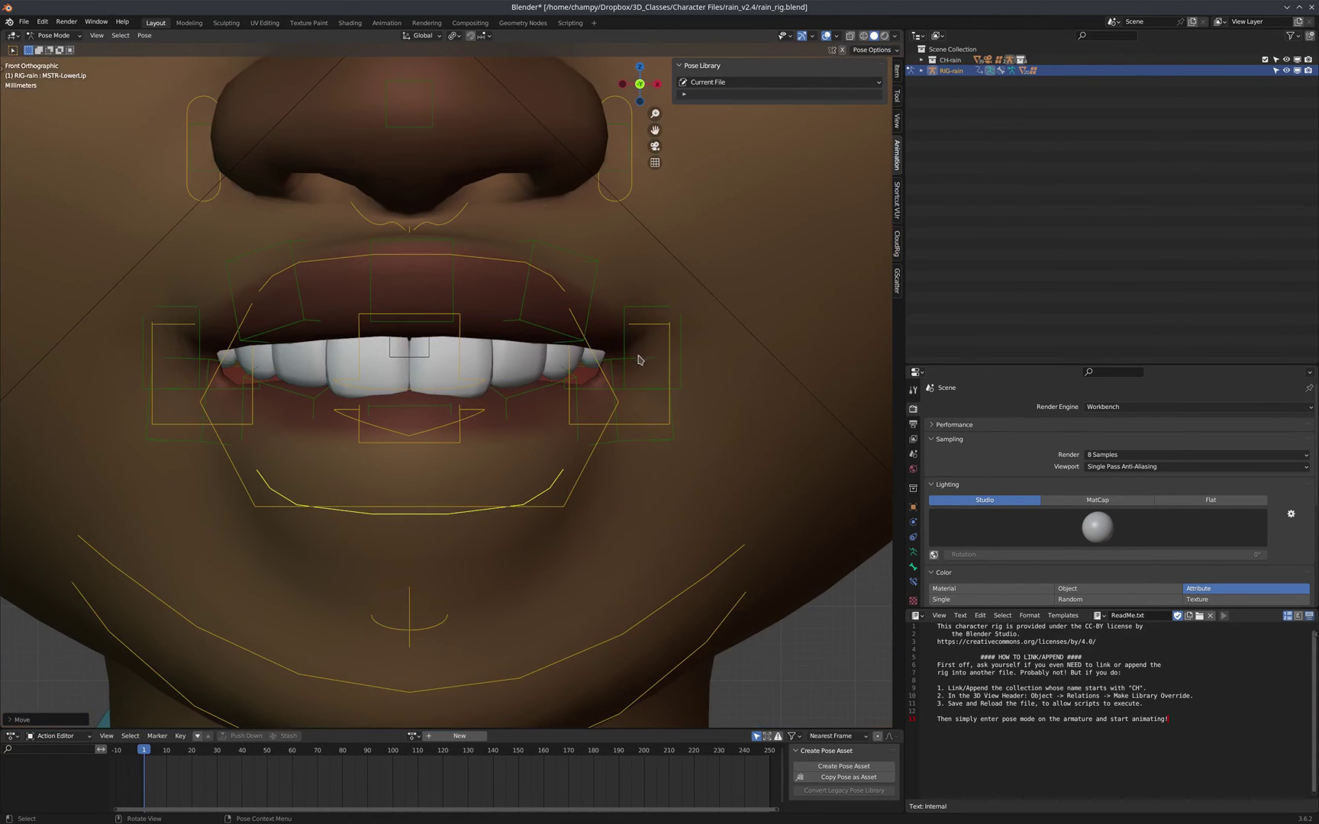
pyautogui.click(618, 354)
pyautogui.press('r')
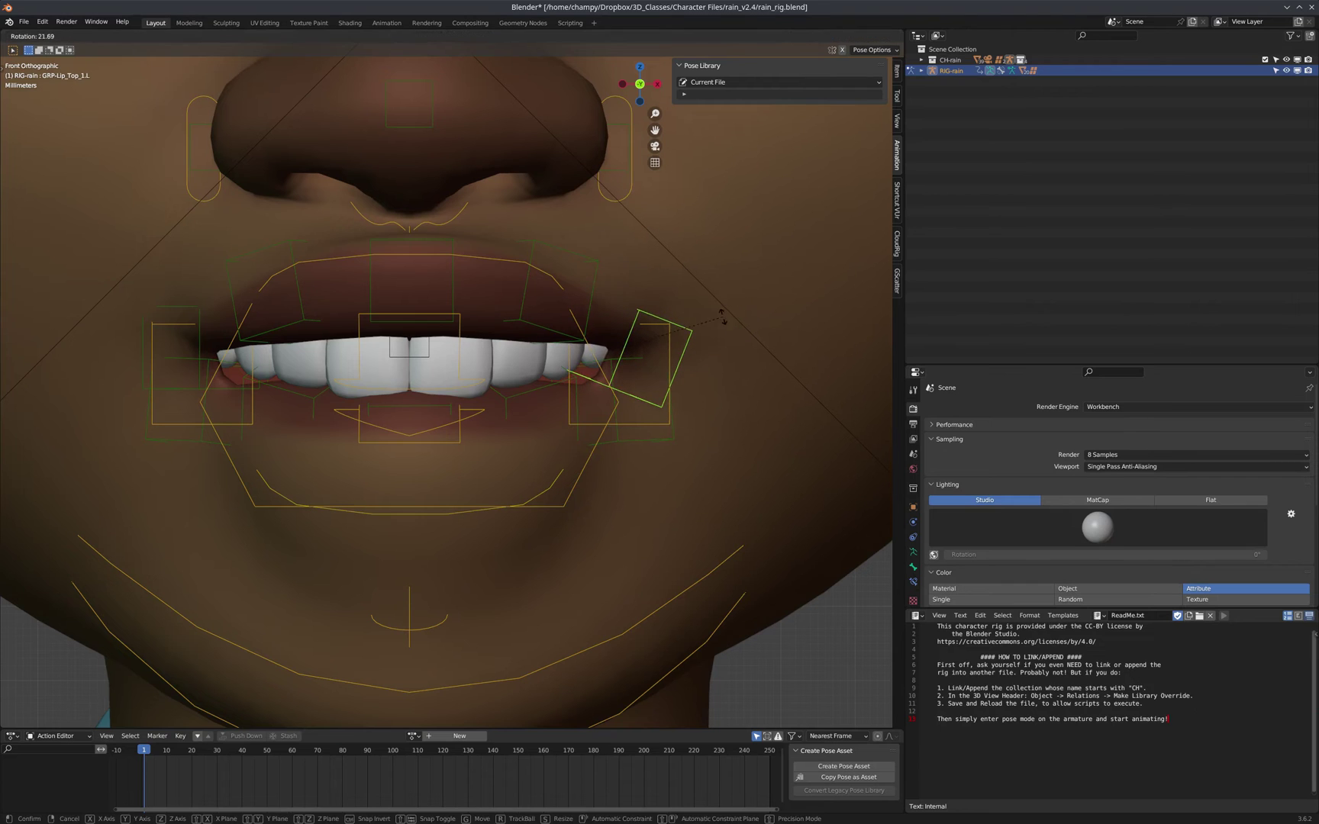
pyautogui.click(721, 320)
pyautogui.press('g')
pyautogui.click(718, 353)
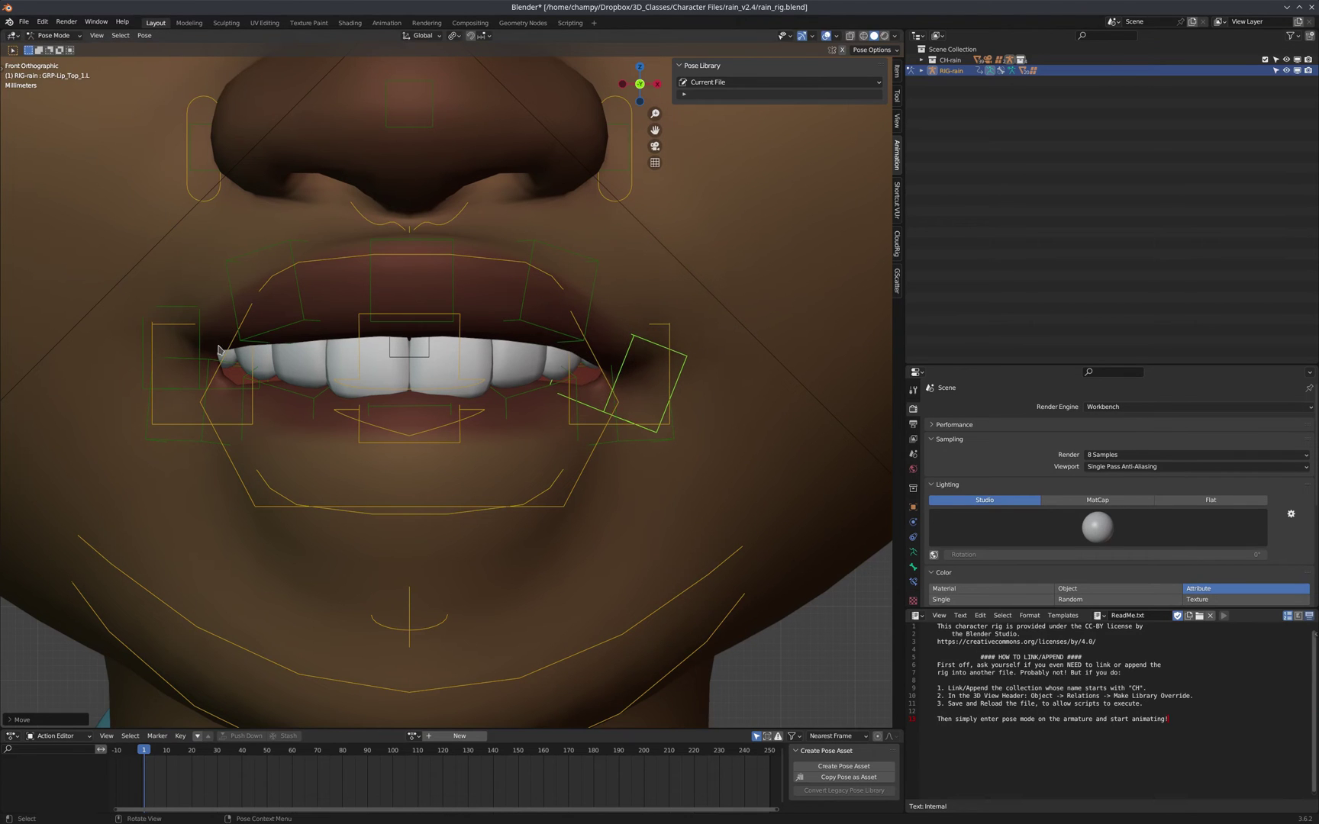
# - Copy the pose of the mouth-corner control GRP-Lip_Top_1.L and paste it mirrored onto its right-side counterpart
pyautogui.click(184, 314)
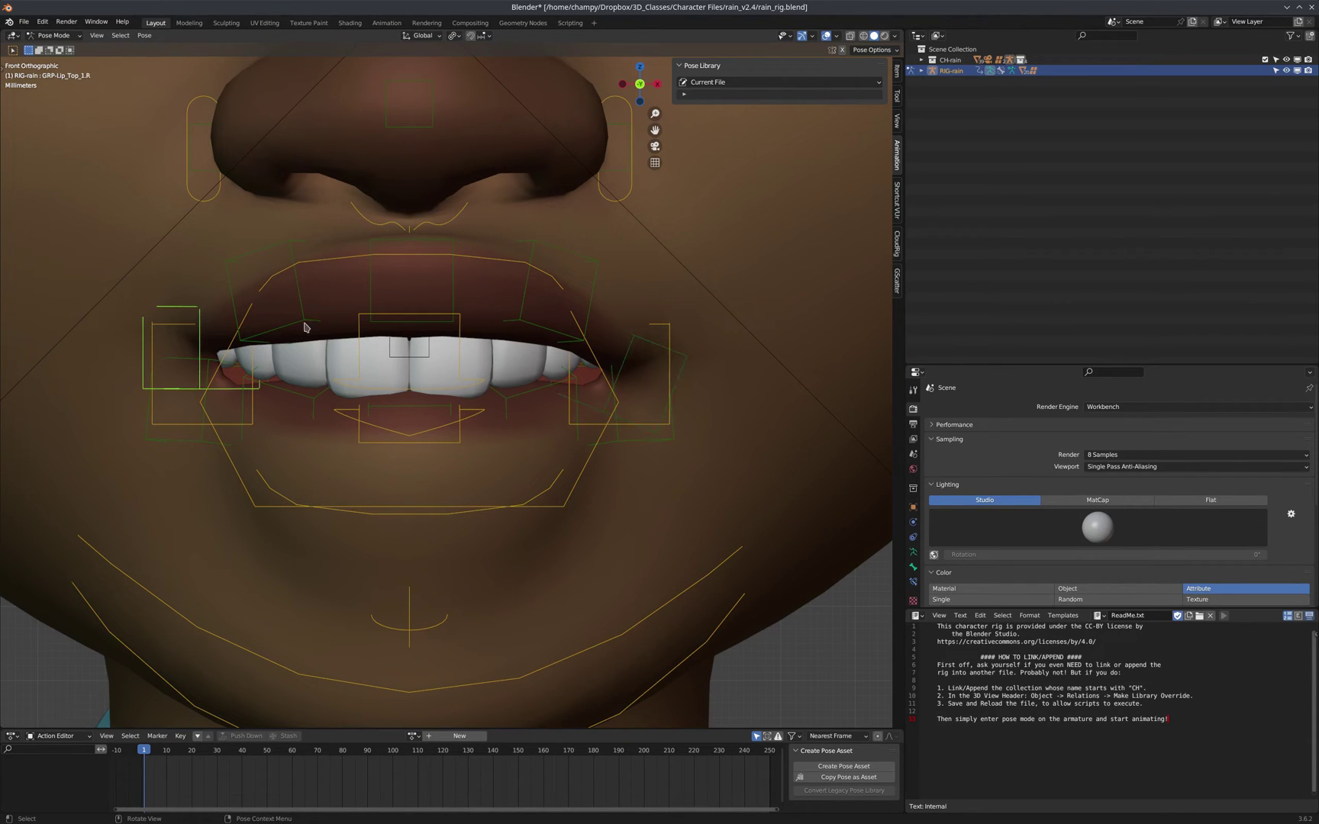
pyautogui.click(624, 340)
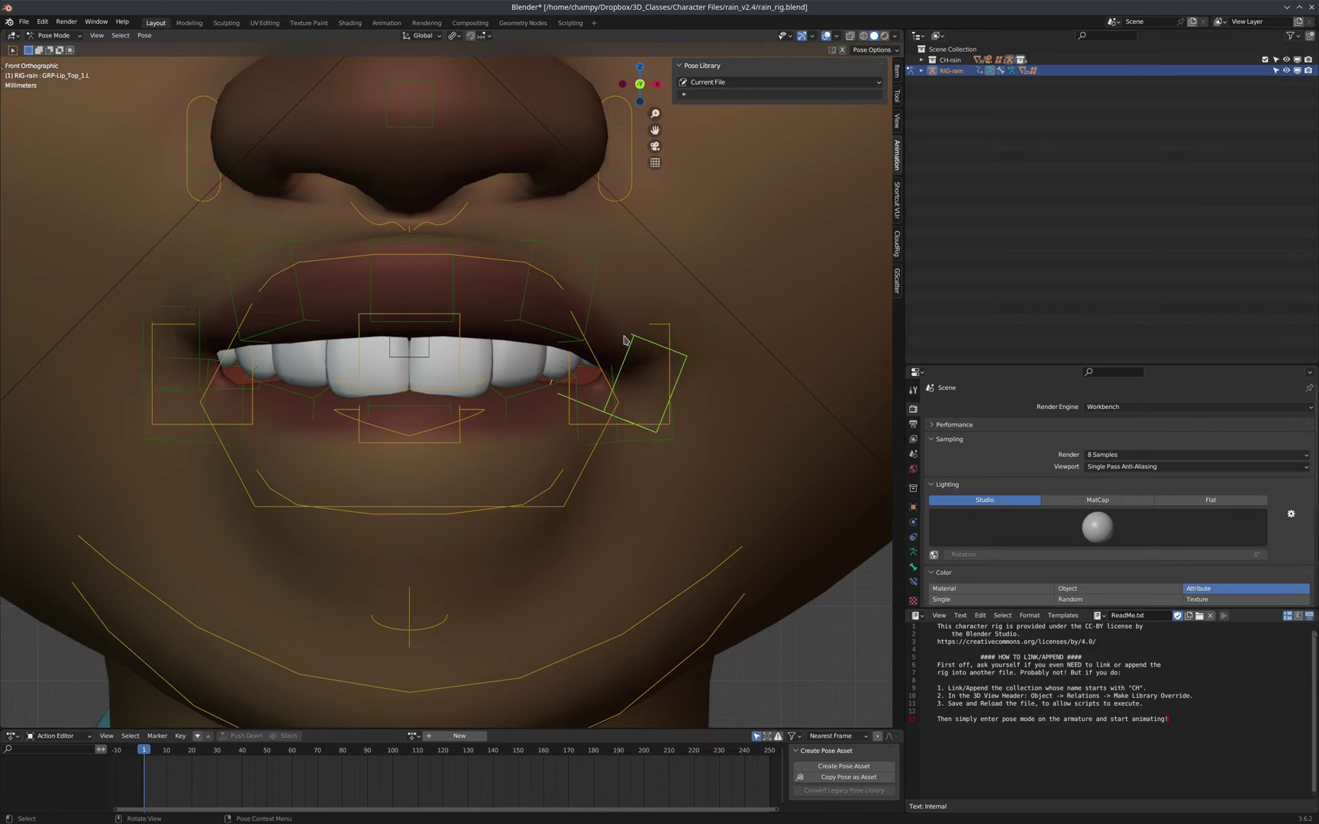
pyautogui.hotkey('ctrl', 'c')
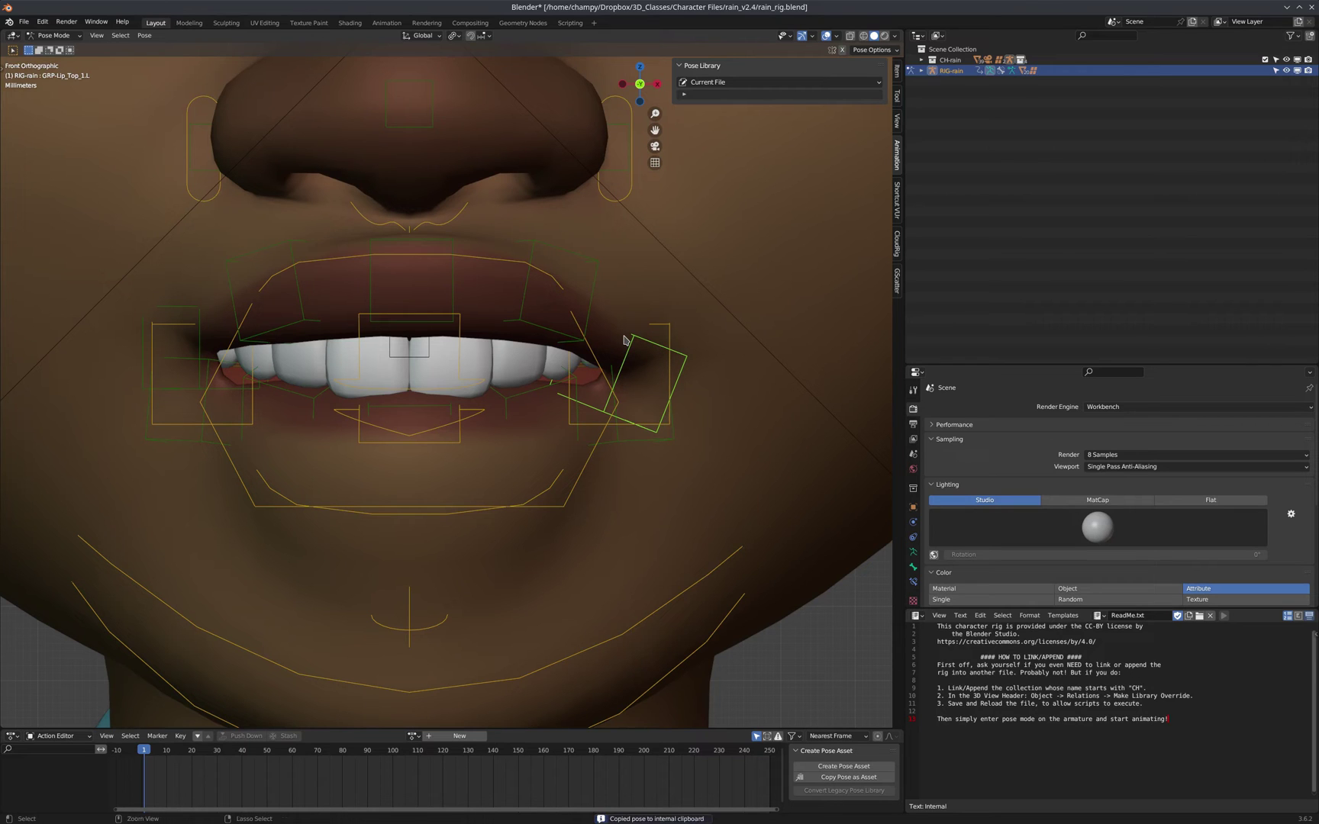
pyautogui.hotkey('ctrl', 'shift', 'v')
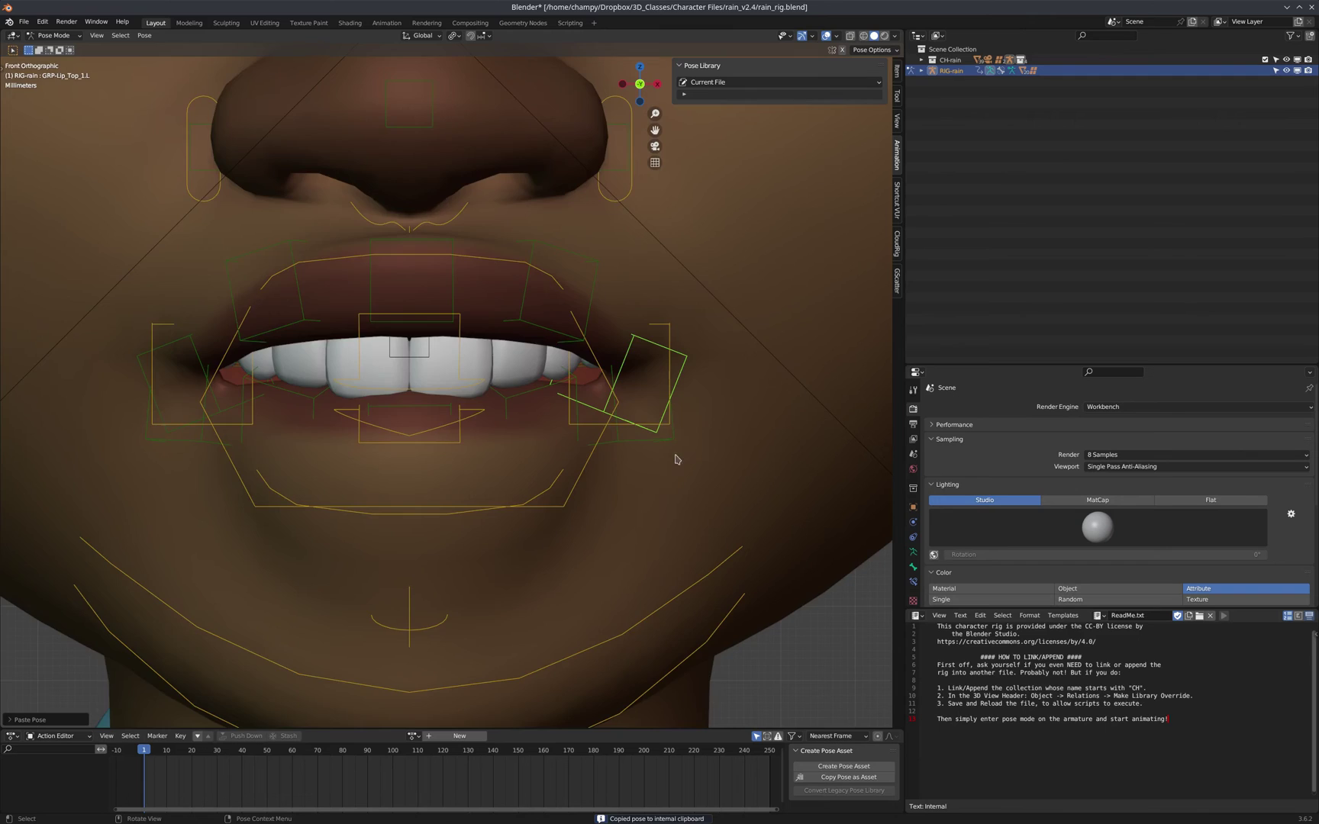
# - In the front view, move the upper-lip control GRP-Lip_Top_2.L slightly up and check the mouth shape
pyautogui.scroll(-5, 675, 458)
pyautogui.scroll(4, 572, 381)
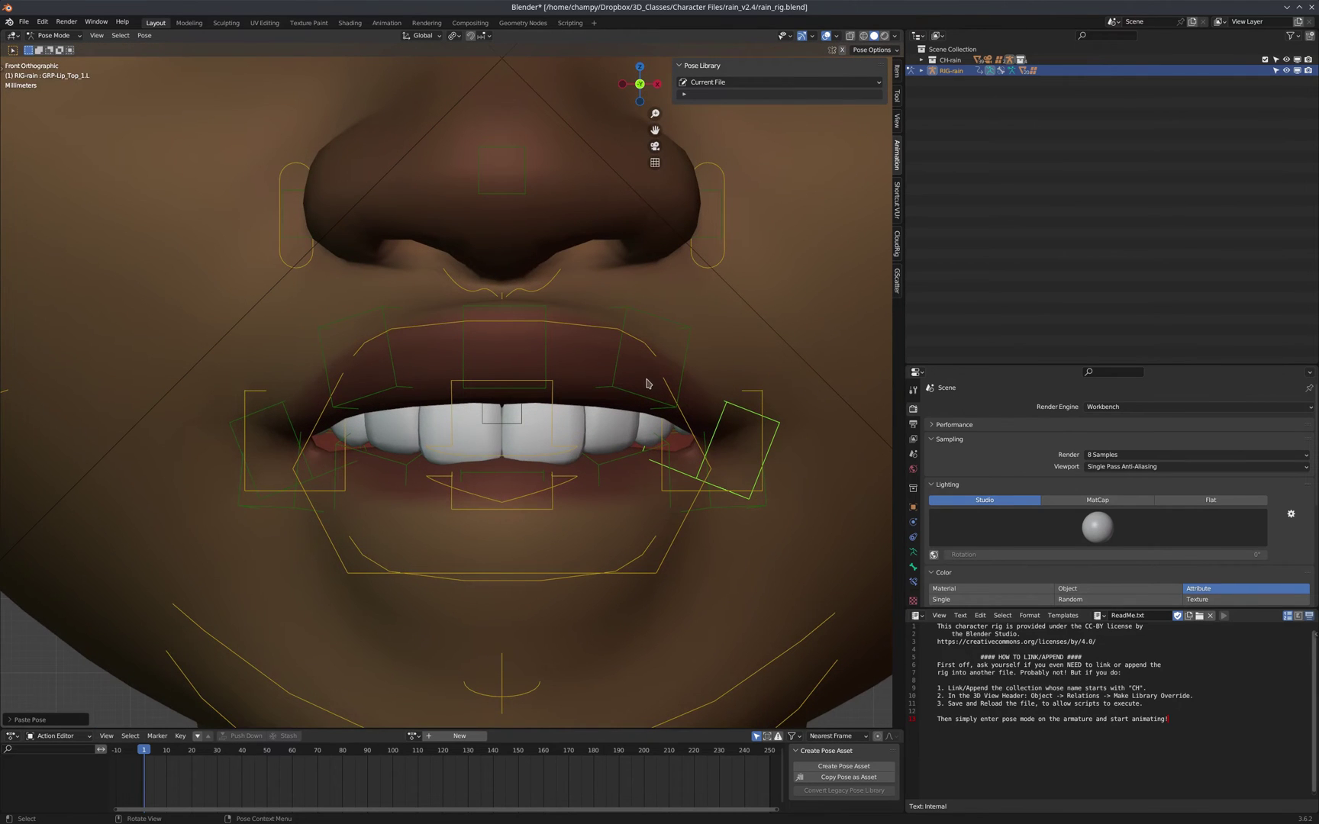
pyautogui.scroll(2, 611, 361)
pyautogui.scroll(1, 645, 481)
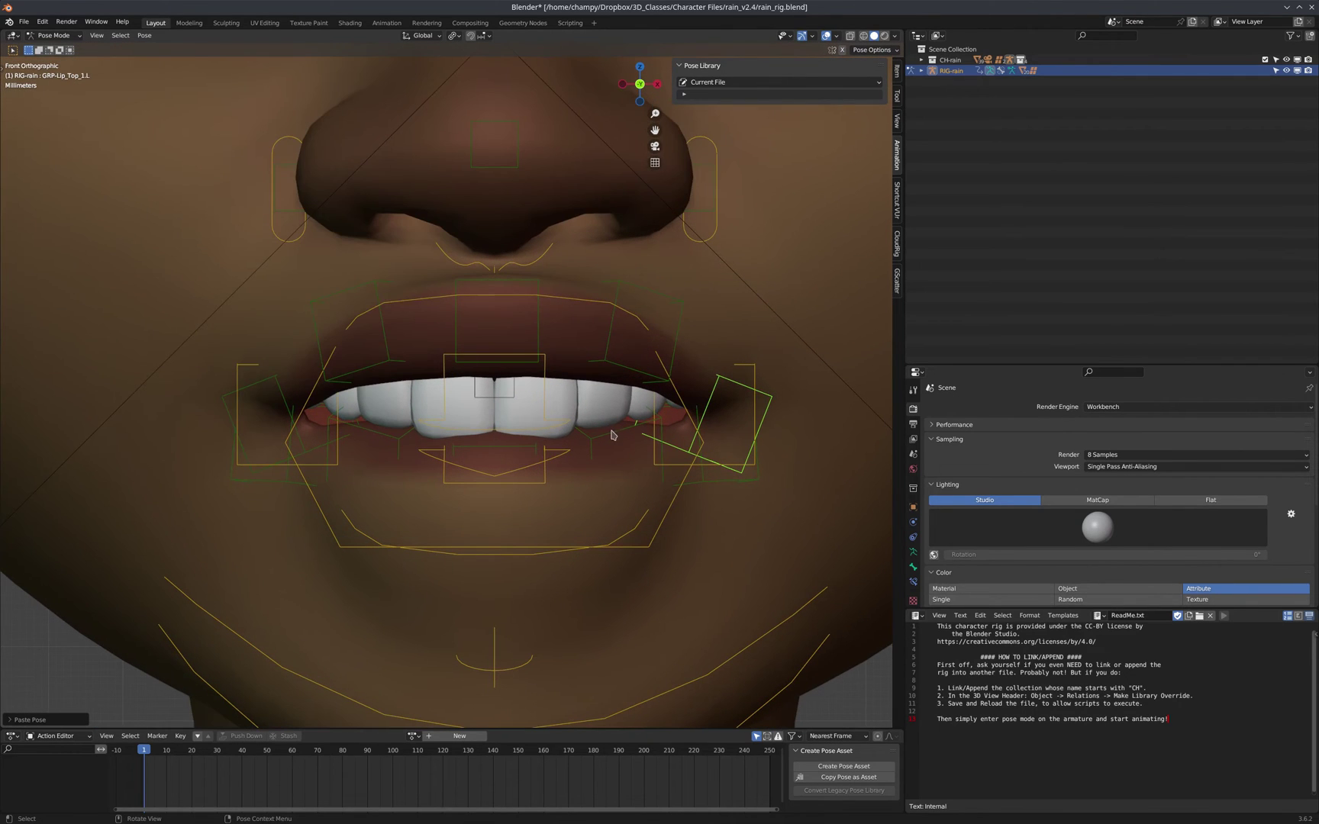
pyautogui.click(664, 296)
pyautogui.press('g')
pyautogui.click(669, 281)
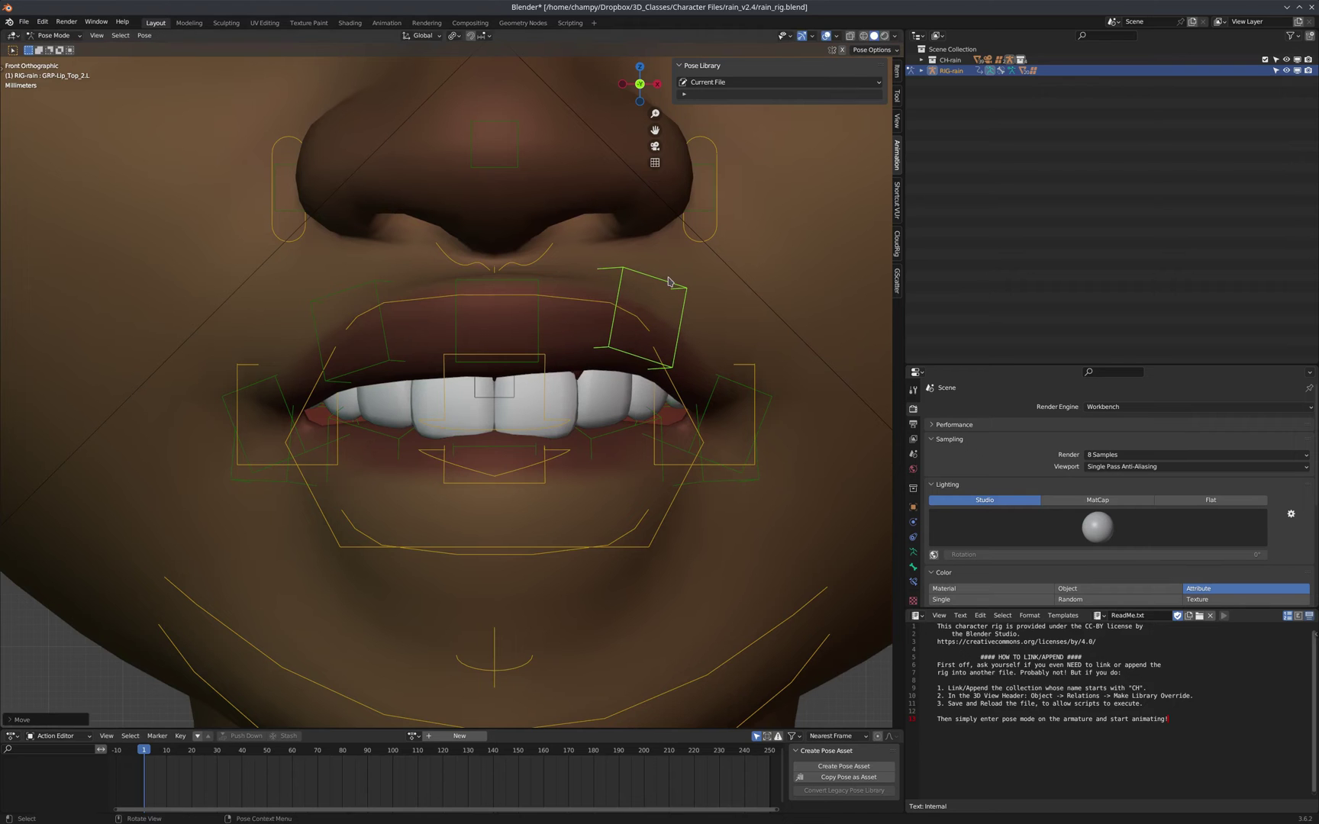
pyautogui.scroll(-7, 680, 326)
pyautogui.scroll(2, 629, 328)
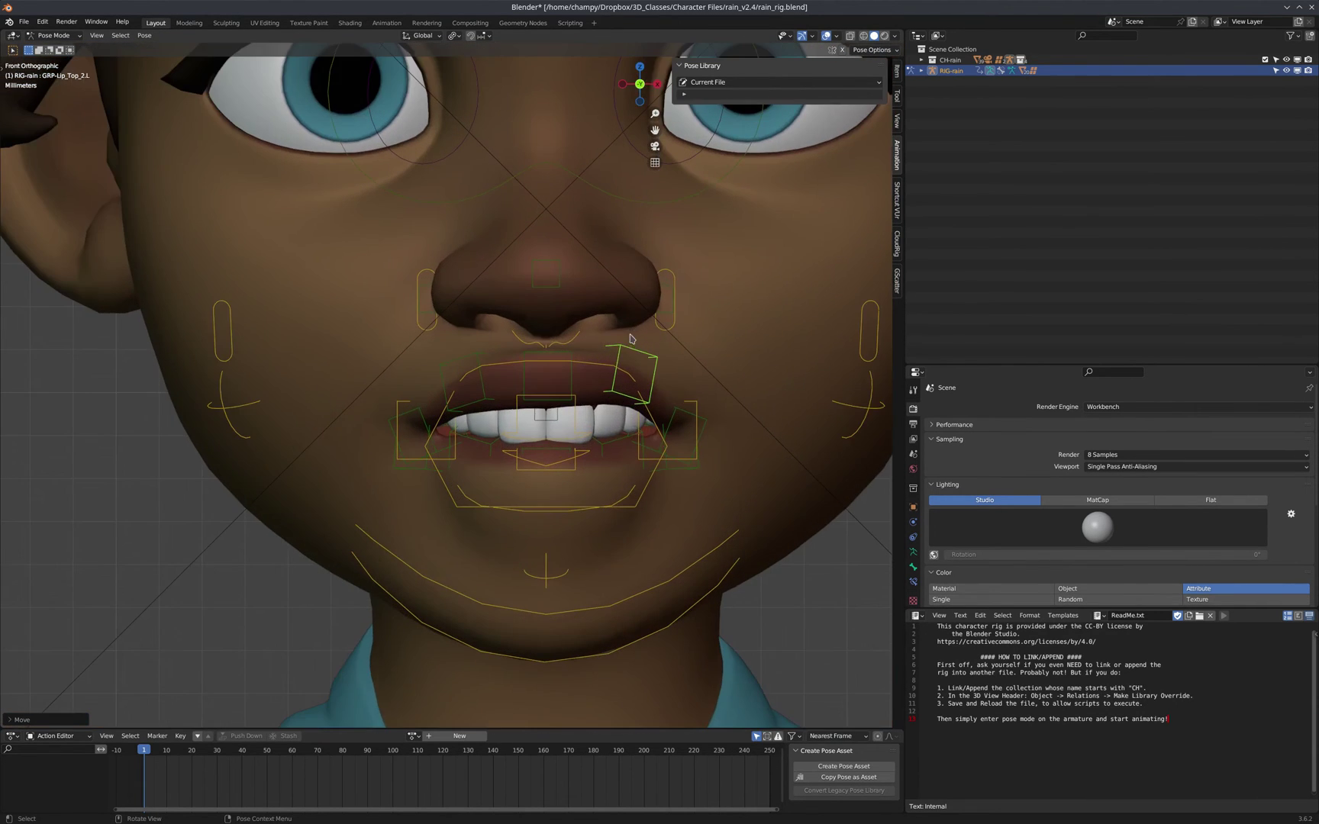
# - In the right side view, move ACT-Lips_Corner.L slightly down and back, and paste its pose mirrored onto the opposite lip corner
pyautogui.moveTo(595, 386); pyautogui.dragTo(450, 422, button='middle')
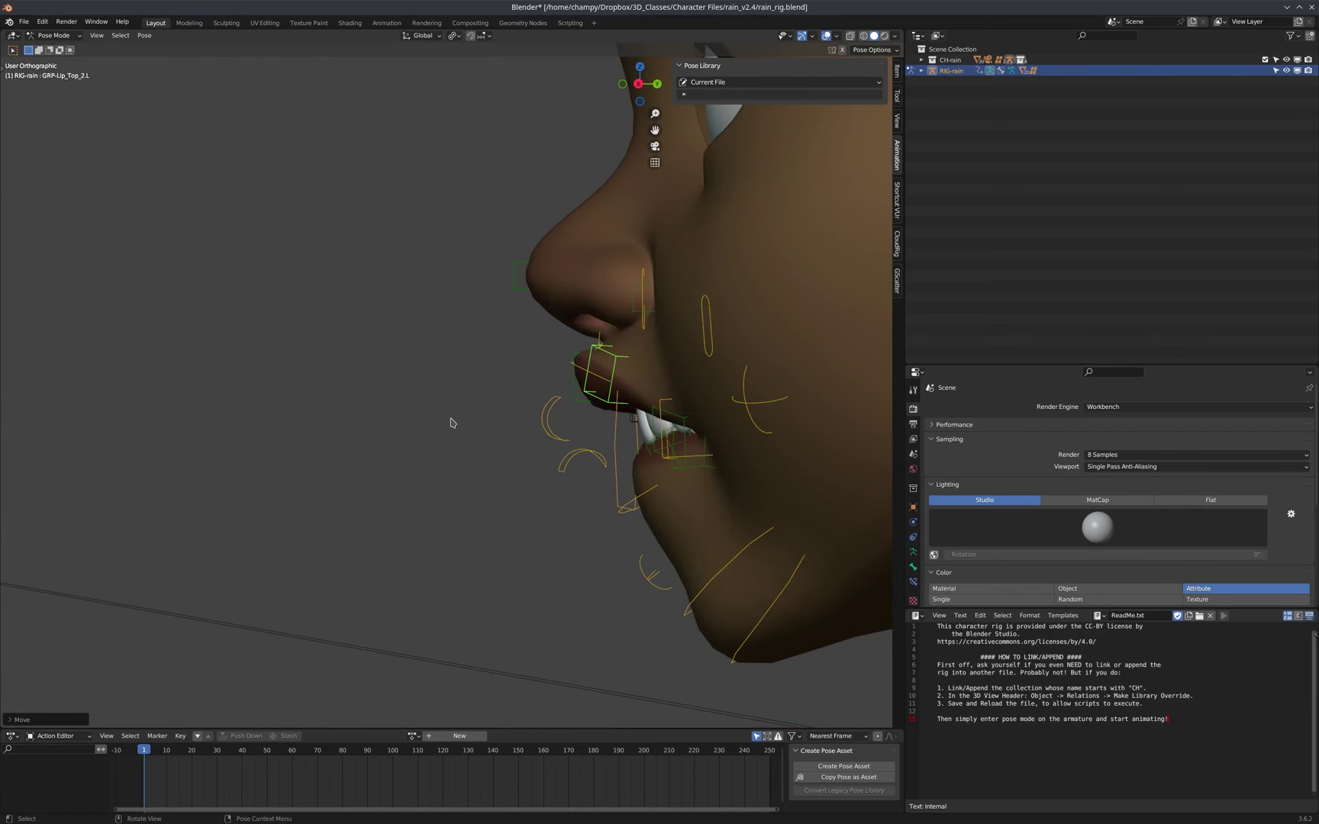
pyautogui.press('KP_3')
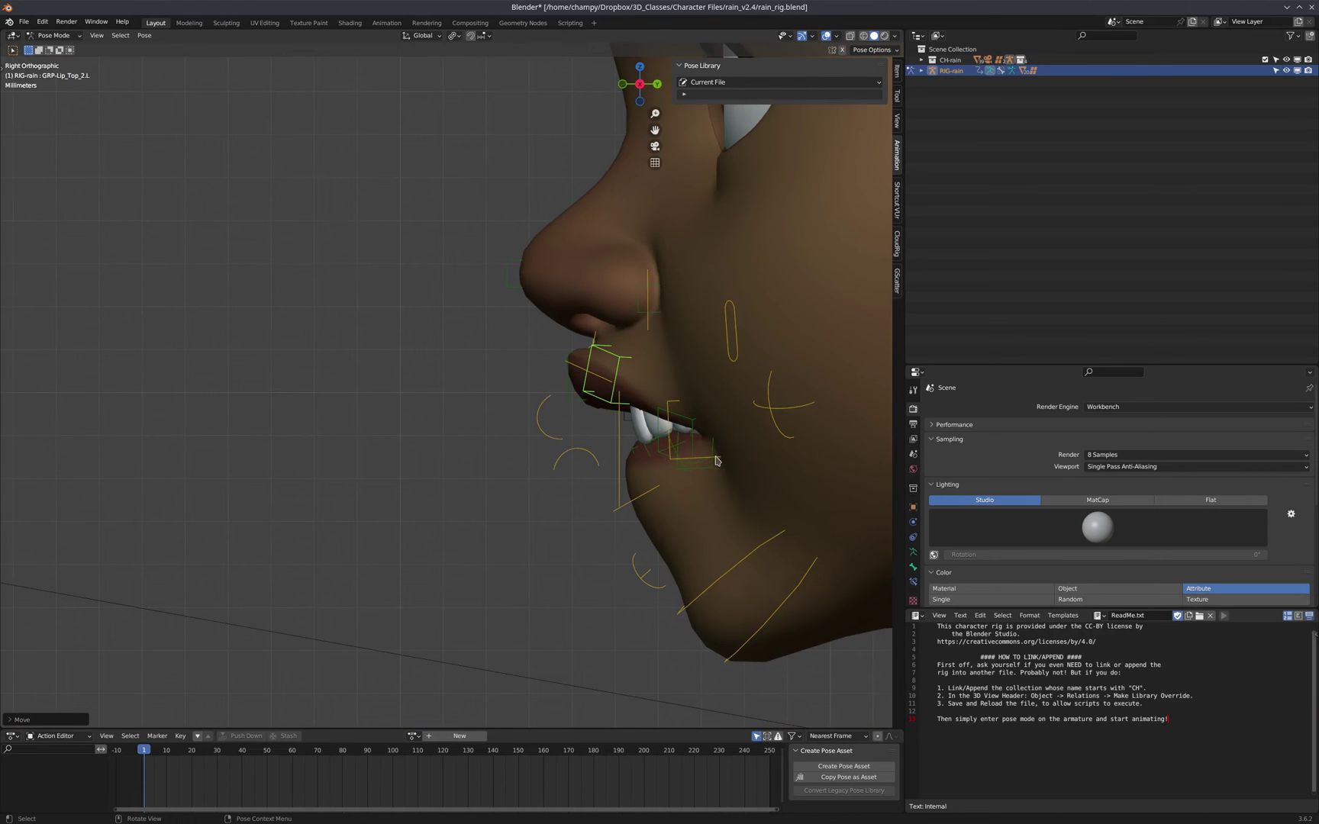
pyautogui.moveTo(717, 460); pyautogui.dragTo(722, 467)
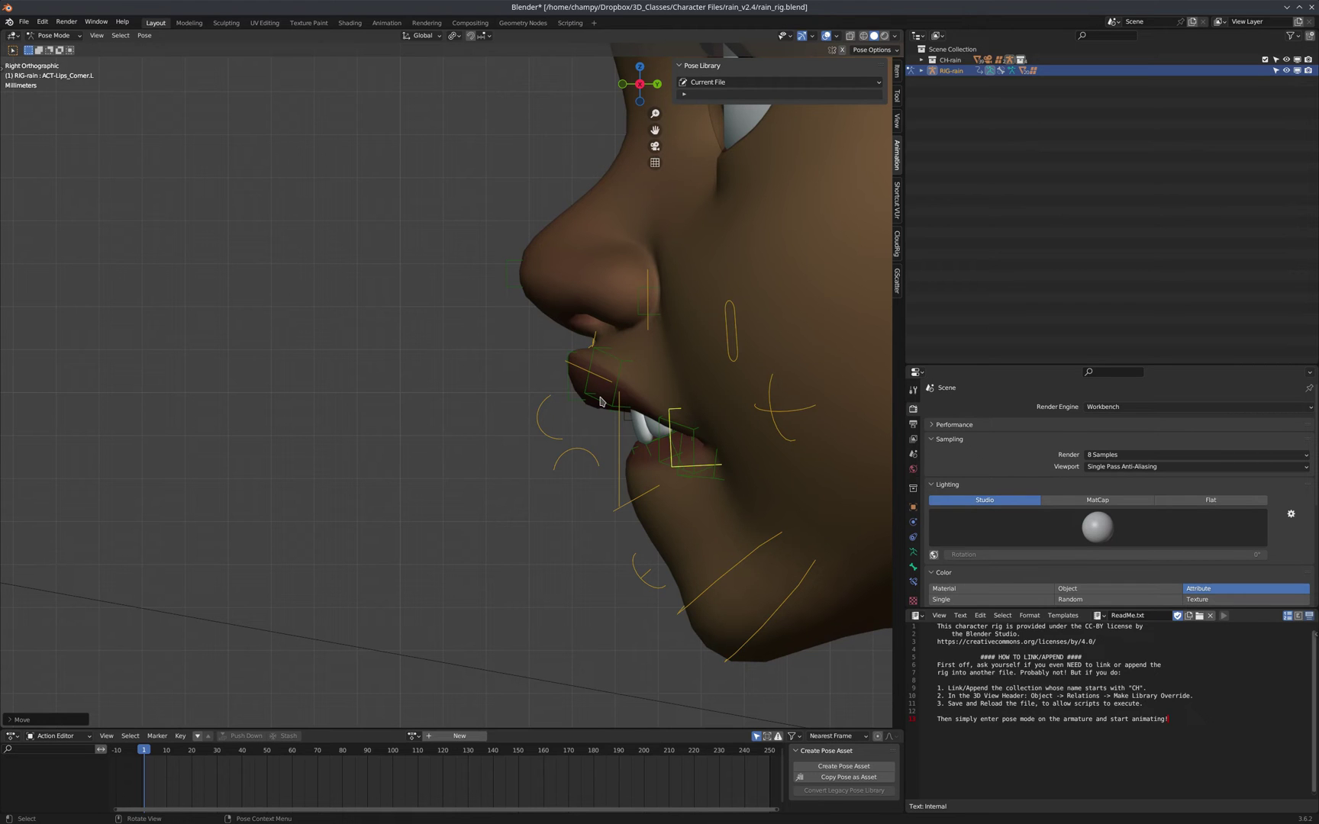
pyautogui.hotkey('ctrl', 'c')
pyautogui.press('KP_1')
pyautogui.hotkey('ctrl', 'shift', 'v')
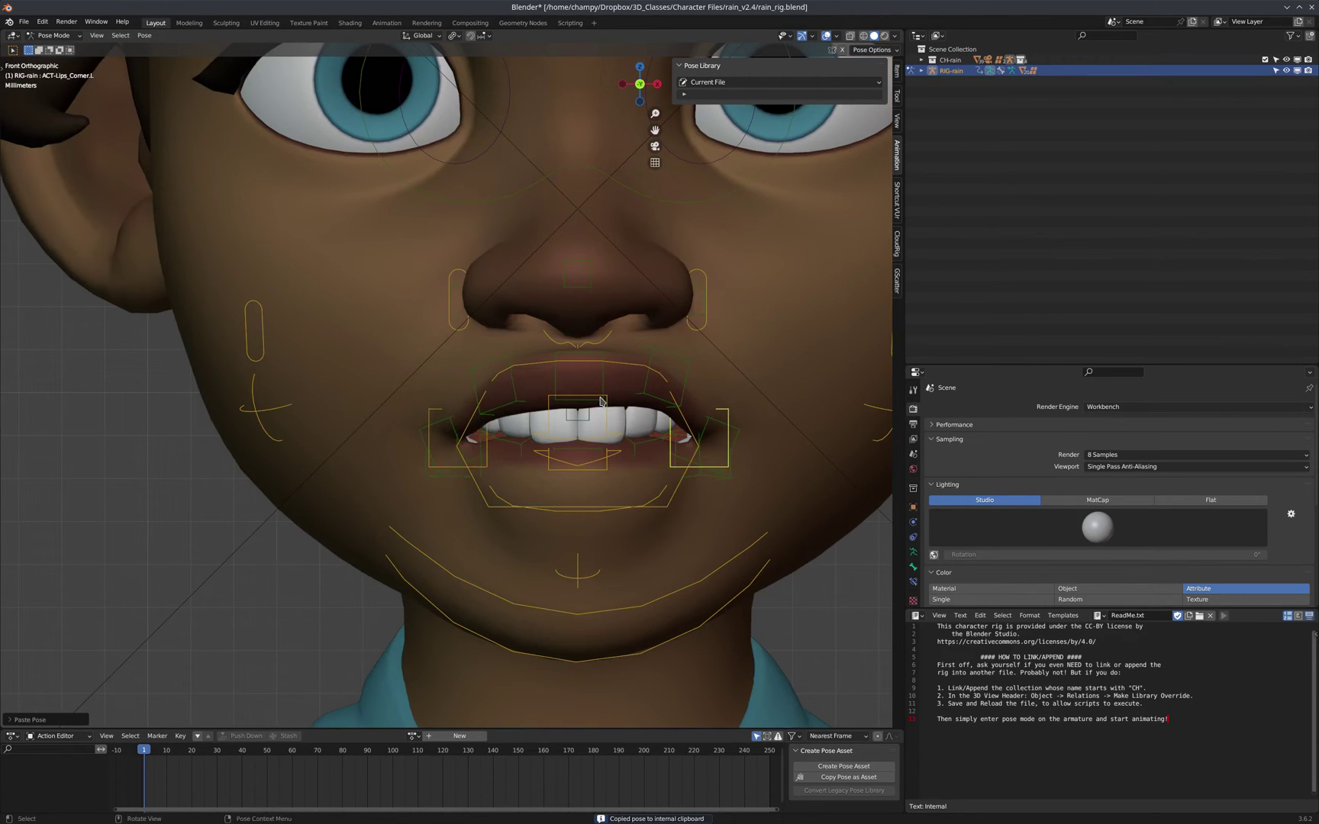
# - Hide the TGT-Eyes control and the individual eye target controls around the eyes
pyautogui.scroll(-5, 649, 371)
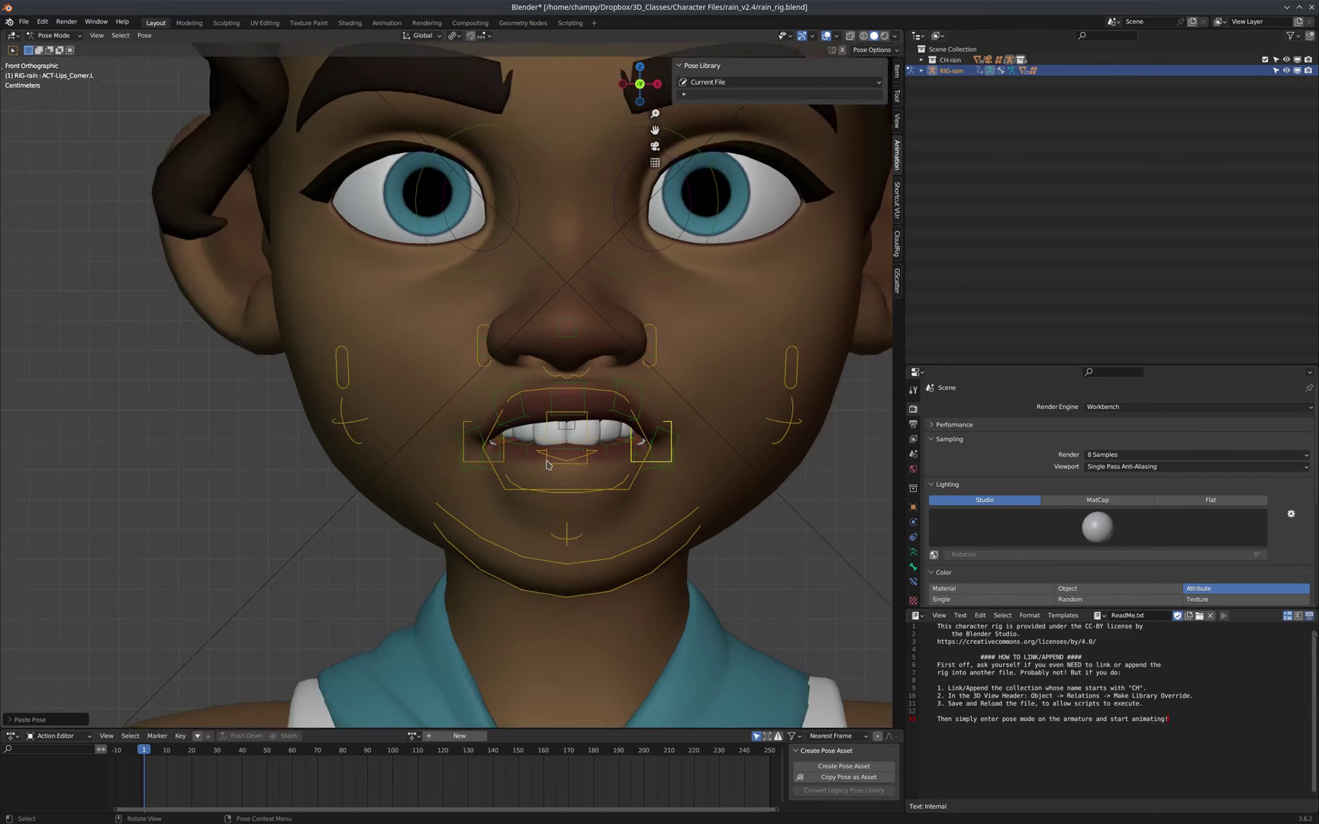
pyautogui.scroll(6, 598, 437)
pyautogui.scroll(-4, 623, 388)
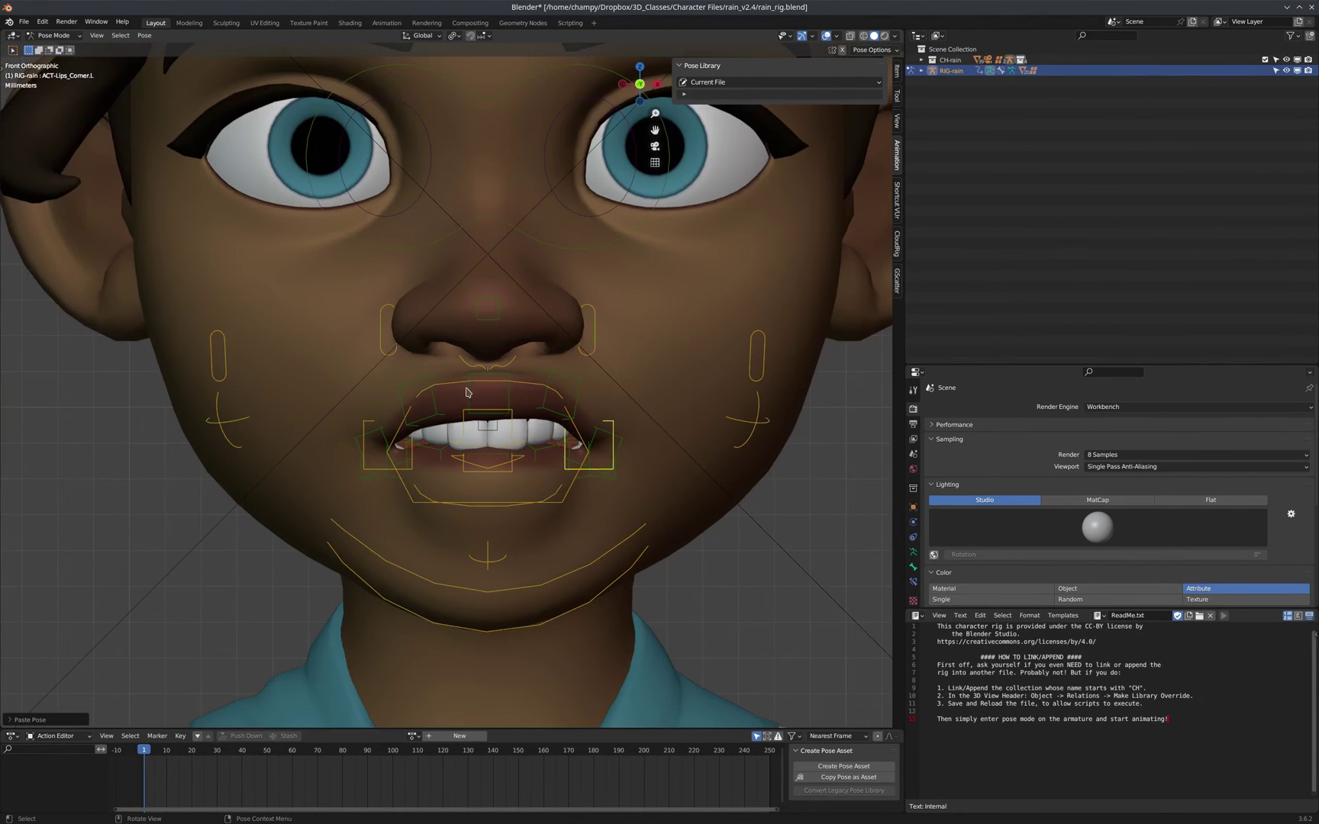
pyautogui.scroll(3, 624, 386)
pyautogui.scroll(-2, 548, 374)
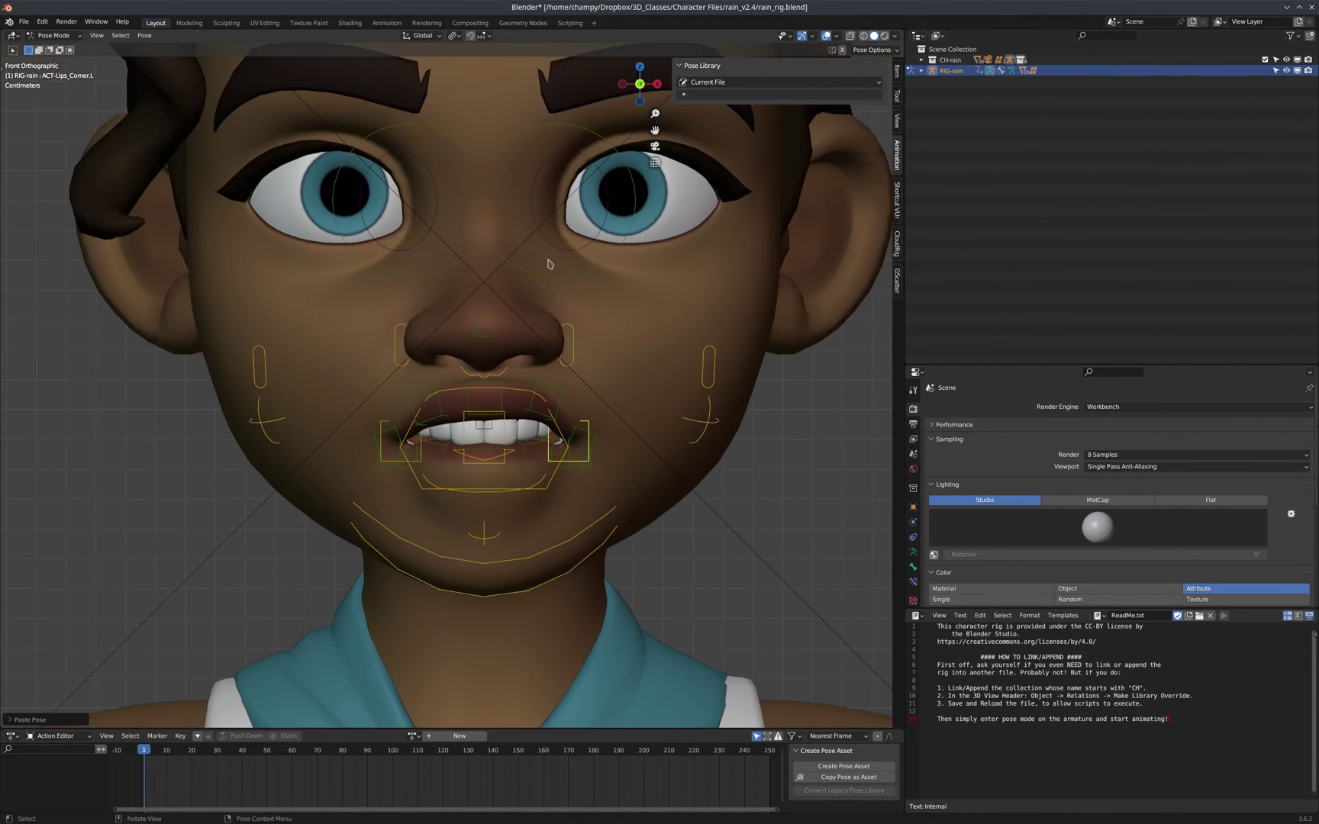
pyautogui.click(545, 280)
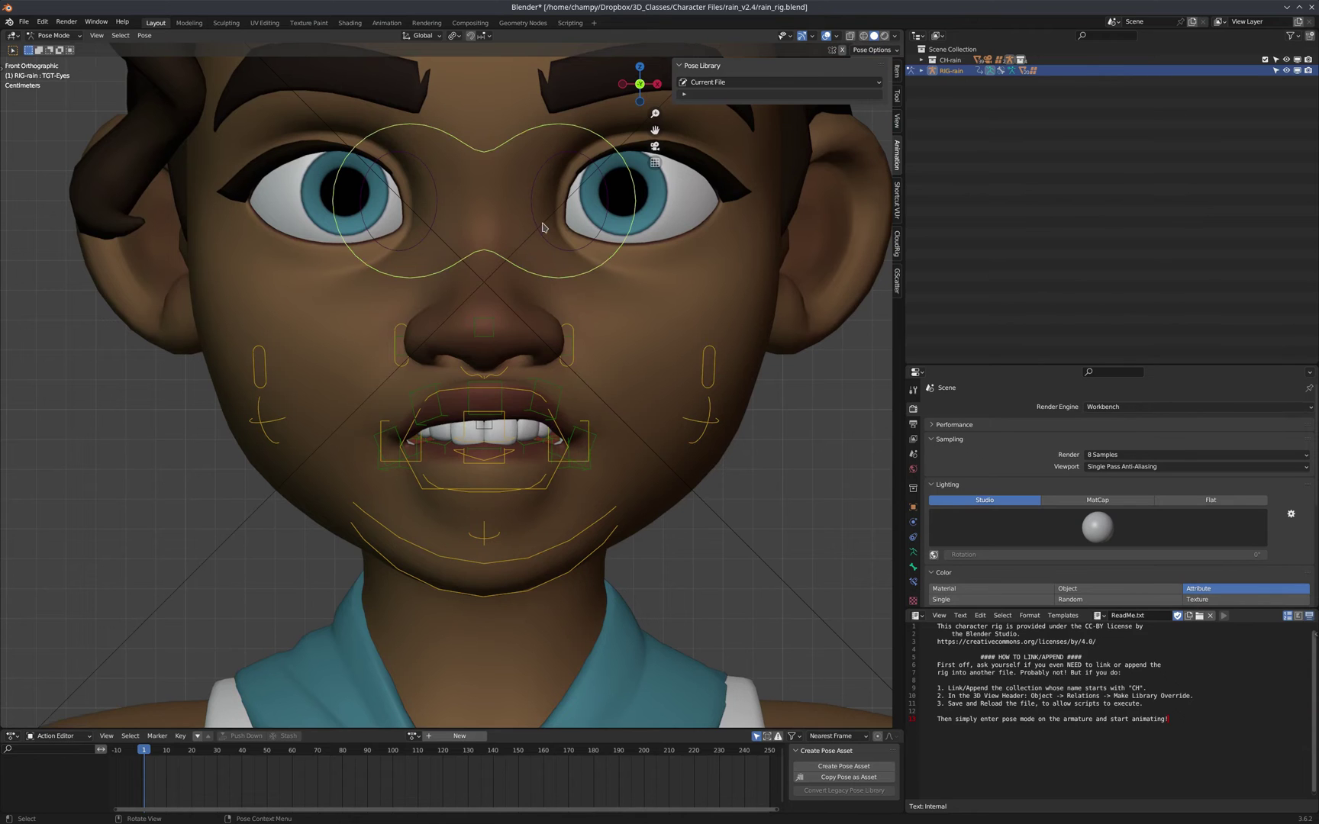
pyautogui.press(']')
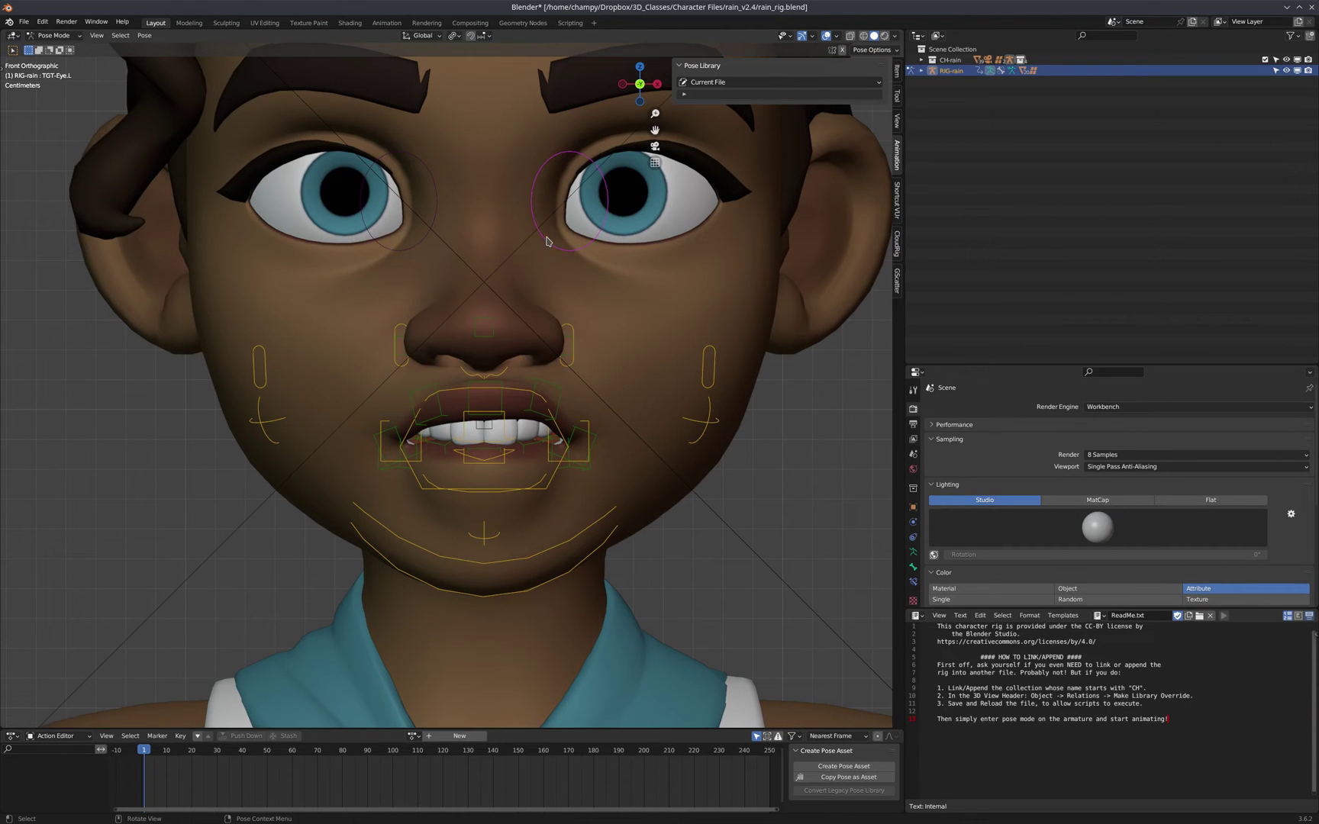
pyautogui.press('h')
pyautogui.scroll(-2, 409, 364)
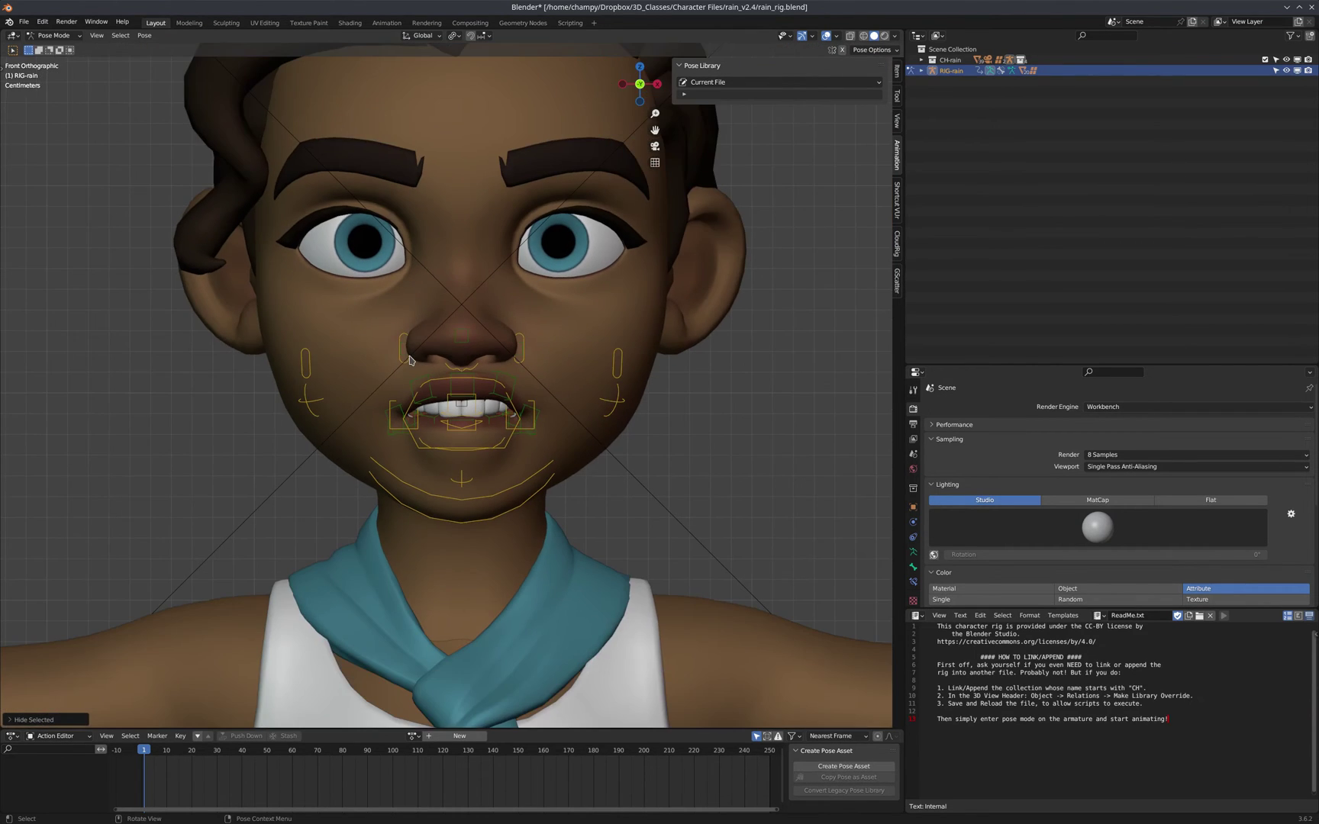
# - From the camera view, create a pose asset from all visible face controls and name it F-V
pyautogui.press('KP_0')
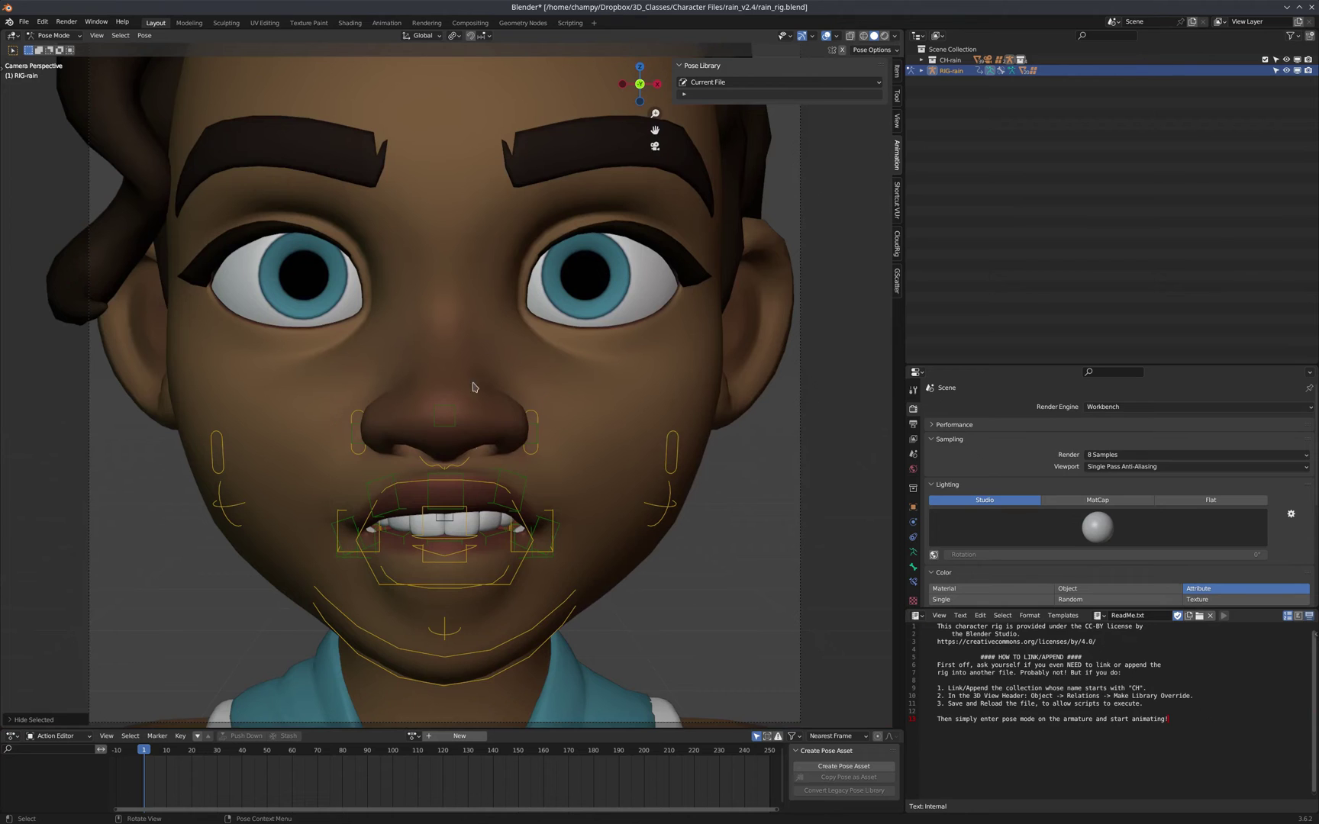
pyautogui.press('a')
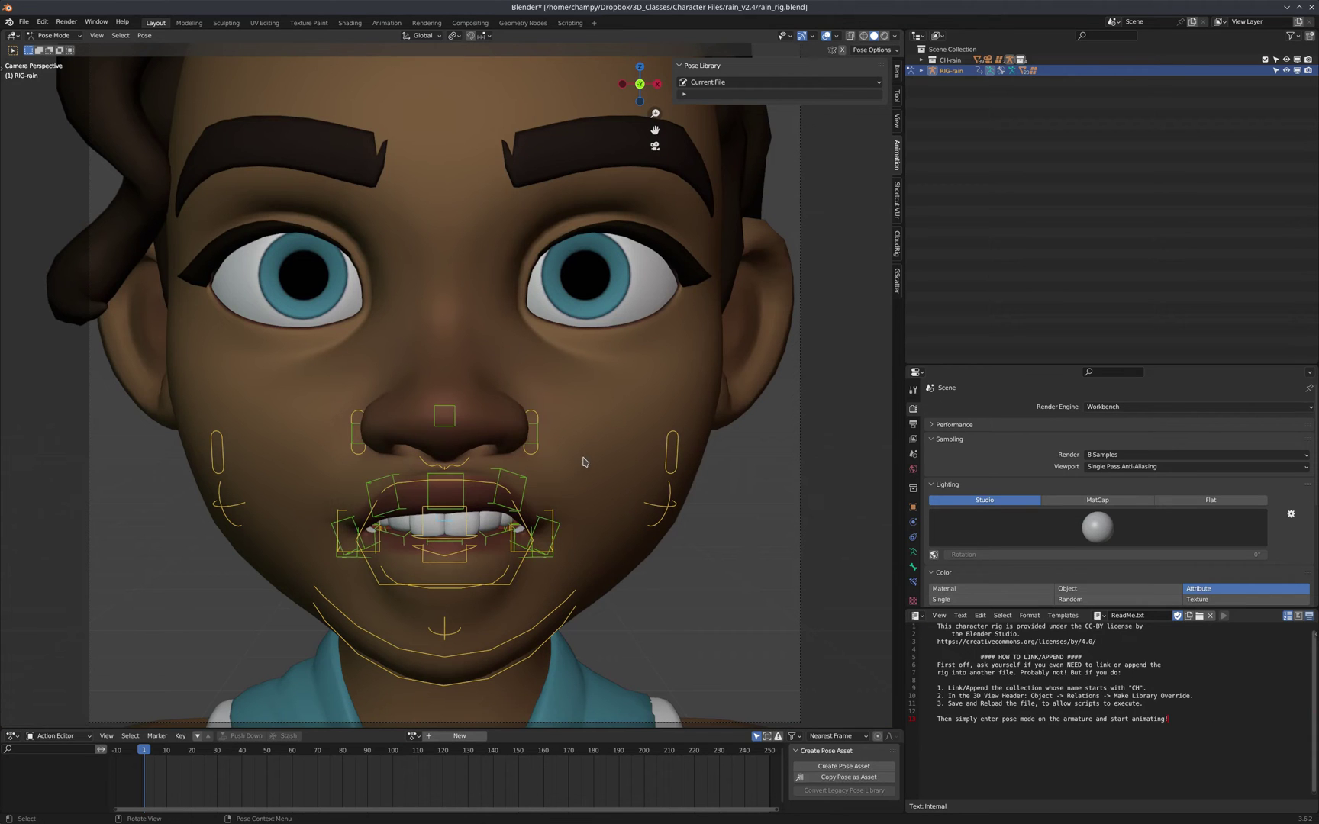
pyautogui.click(858, 767)
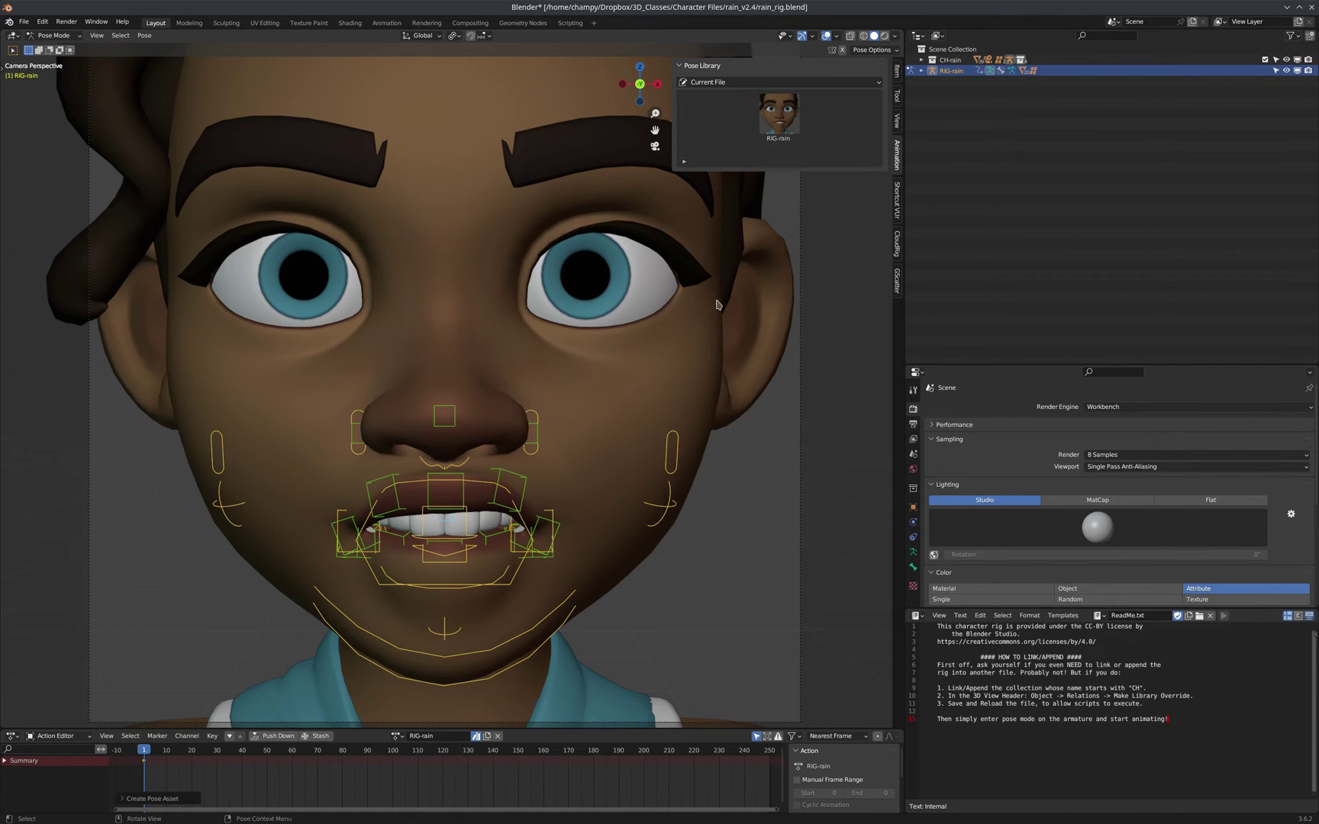
pyautogui.doubleClick(450, 736)
pyautogui.write('F-V')
pyautogui.press('Return')
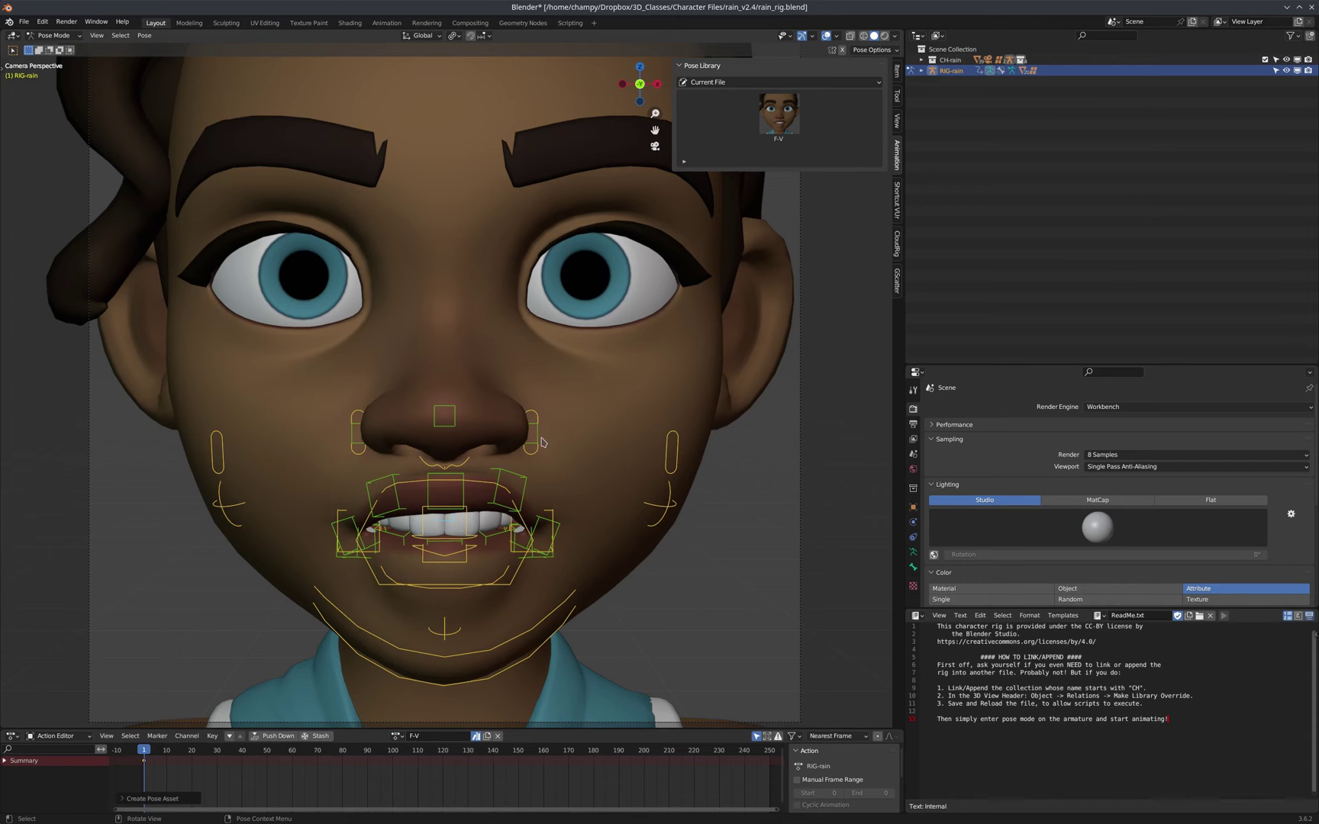
# - Split off an Asset Browser area beneath the 3D viewport, keeping the viewport the taller of the two
pyautogui.scroll(-2, 539, 426)
pyautogui.scroll(2, 556, 553)
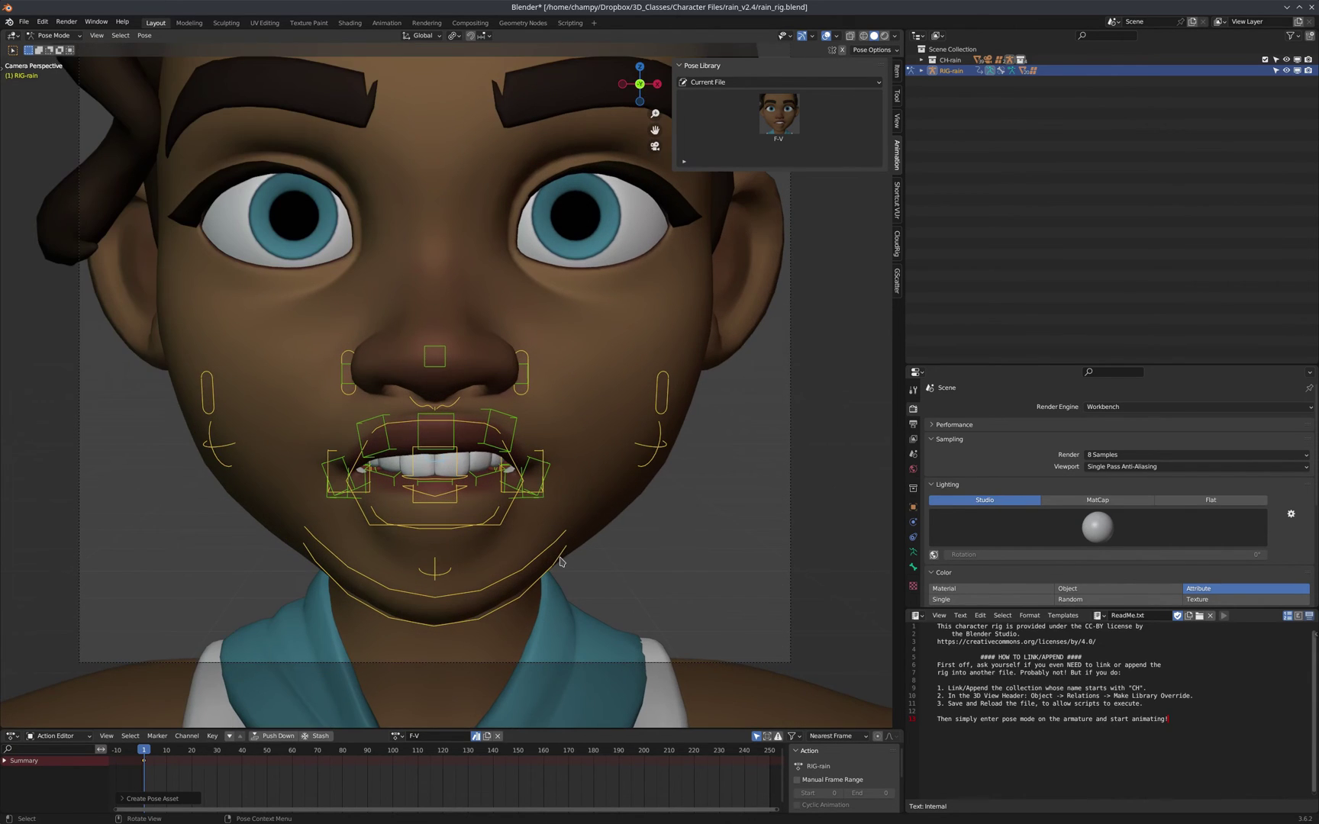
pyautogui.scroll(-1, 485, 565)
pyautogui.scroll(2, 537, 408)
pyautogui.scroll(-1, 535, 370)
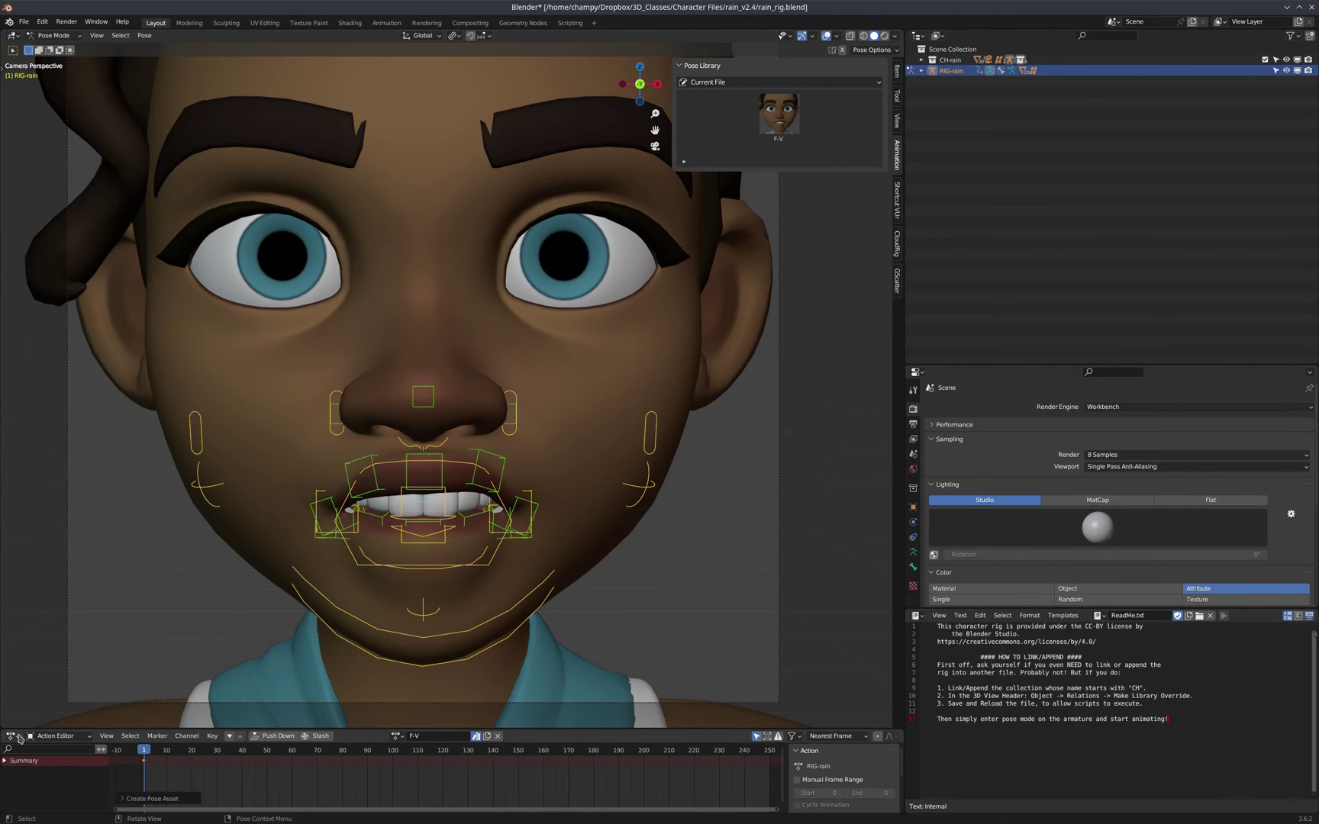
pyautogui.moveTo(4, 721); pyautogui.dragTo(37, 431)
pyautogui.click(14, 438)
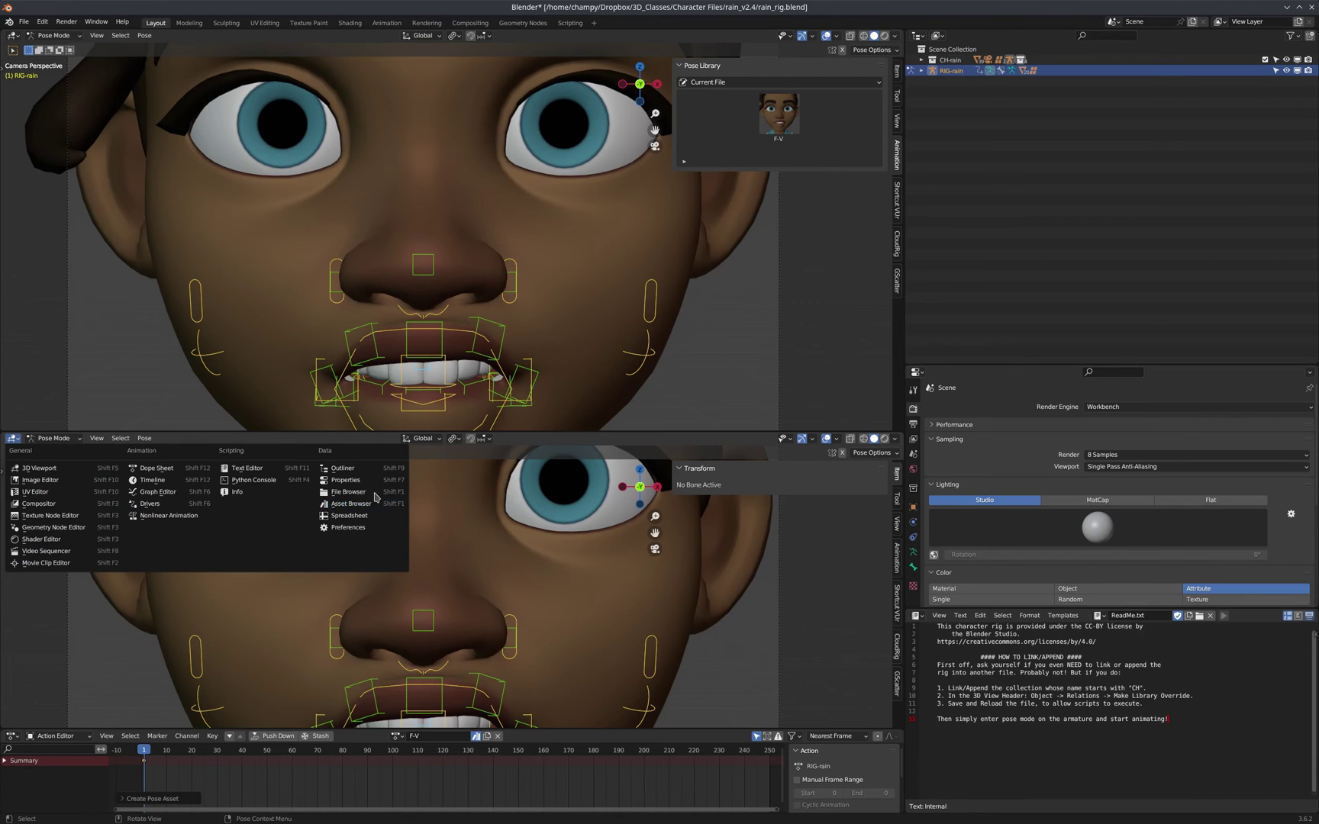
pyautogui.click(352, 503)
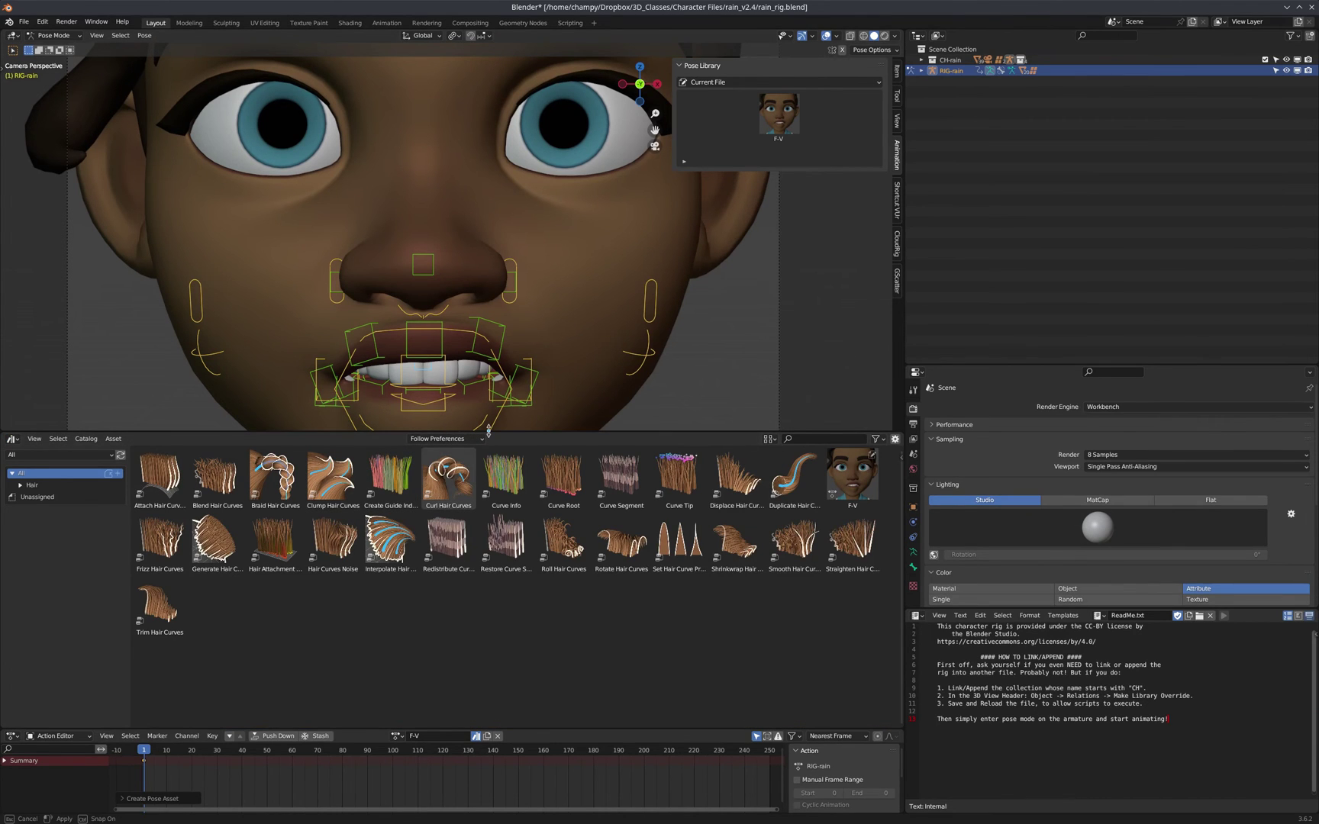
pyautogui.moveTo(469, 431); pyautogui.dragTo(469, 514)
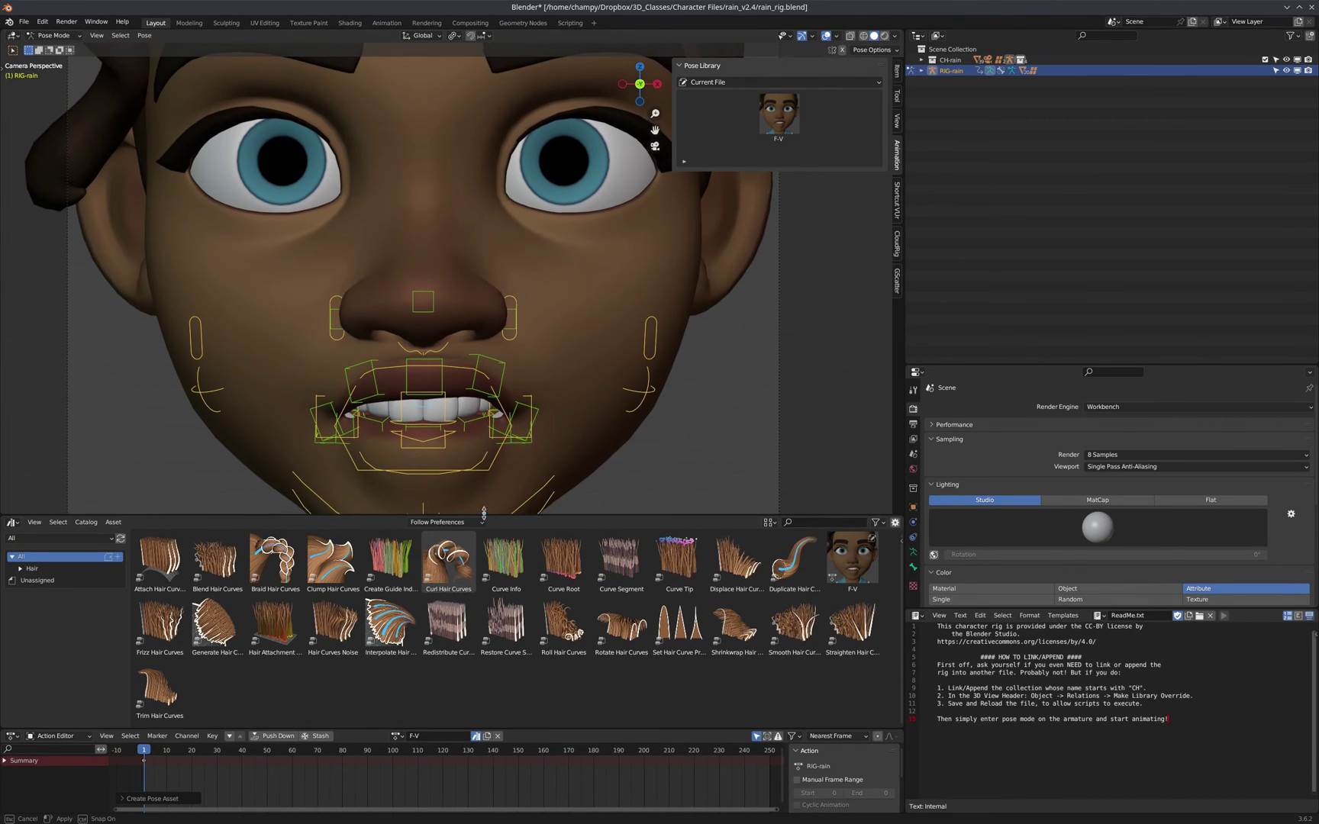
# - Examine the F-V pose asset's metadata, preview and tags, and close the Asset Browser area
pyautogui.click(851, 563)
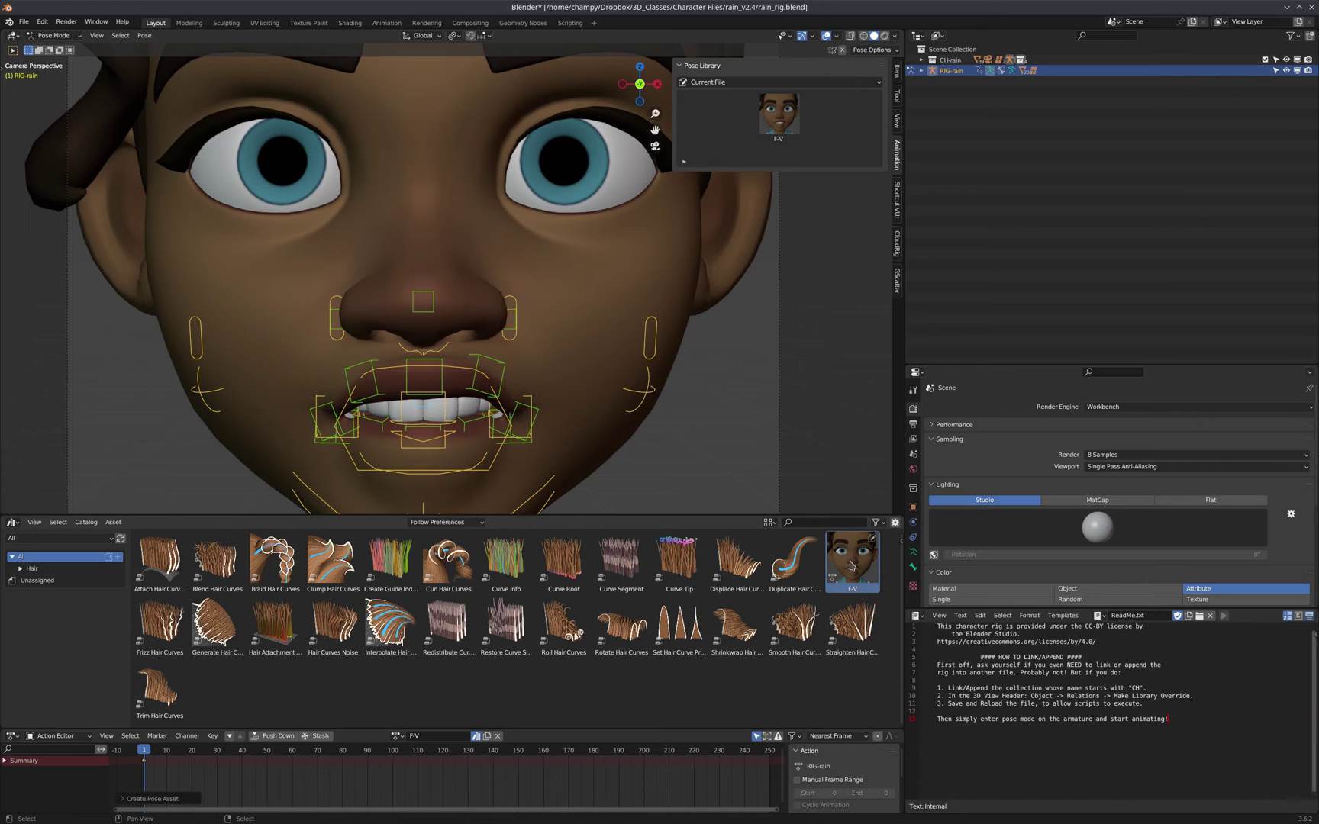
pyautogui.rightClick(860, 569)
pyautogui.press('n')
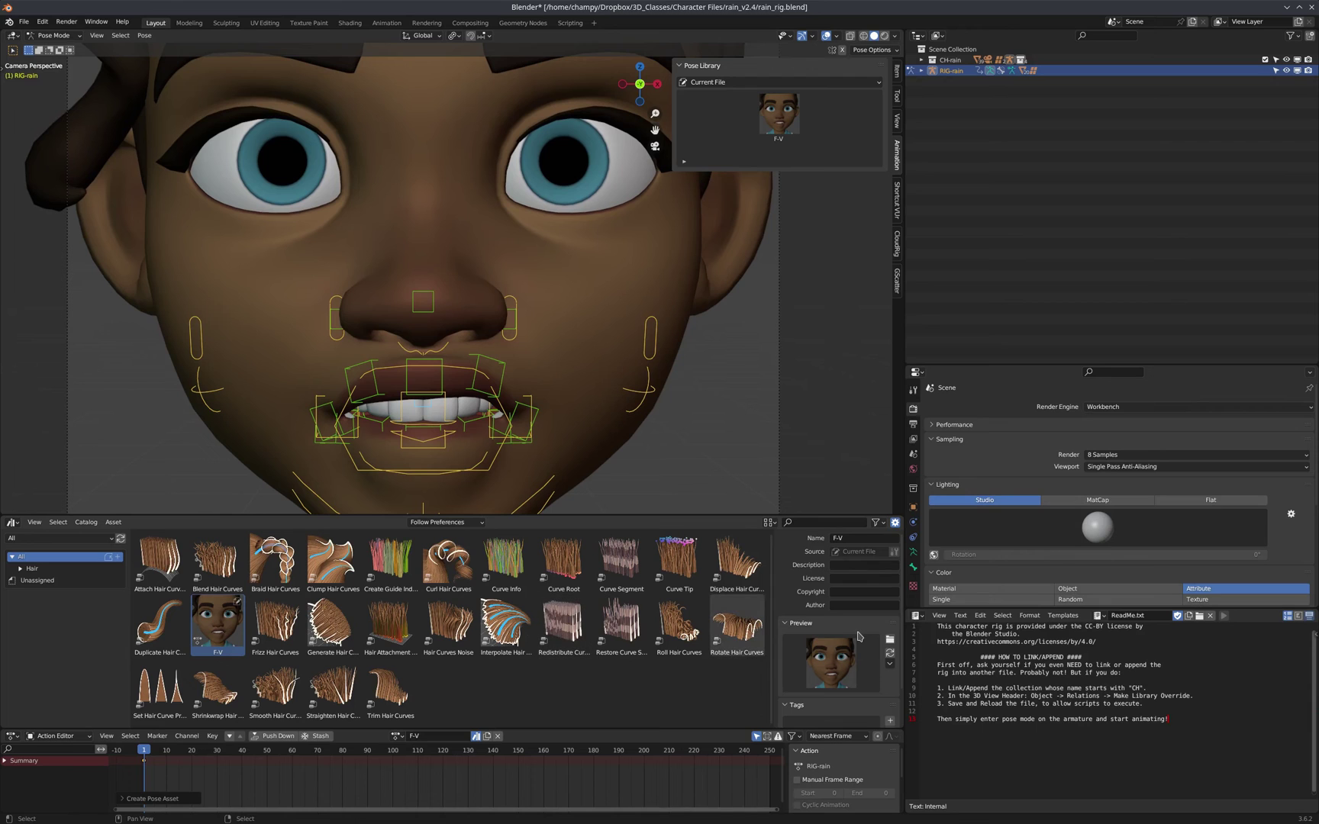
pyautogui.scroll(-2, 858, 636)
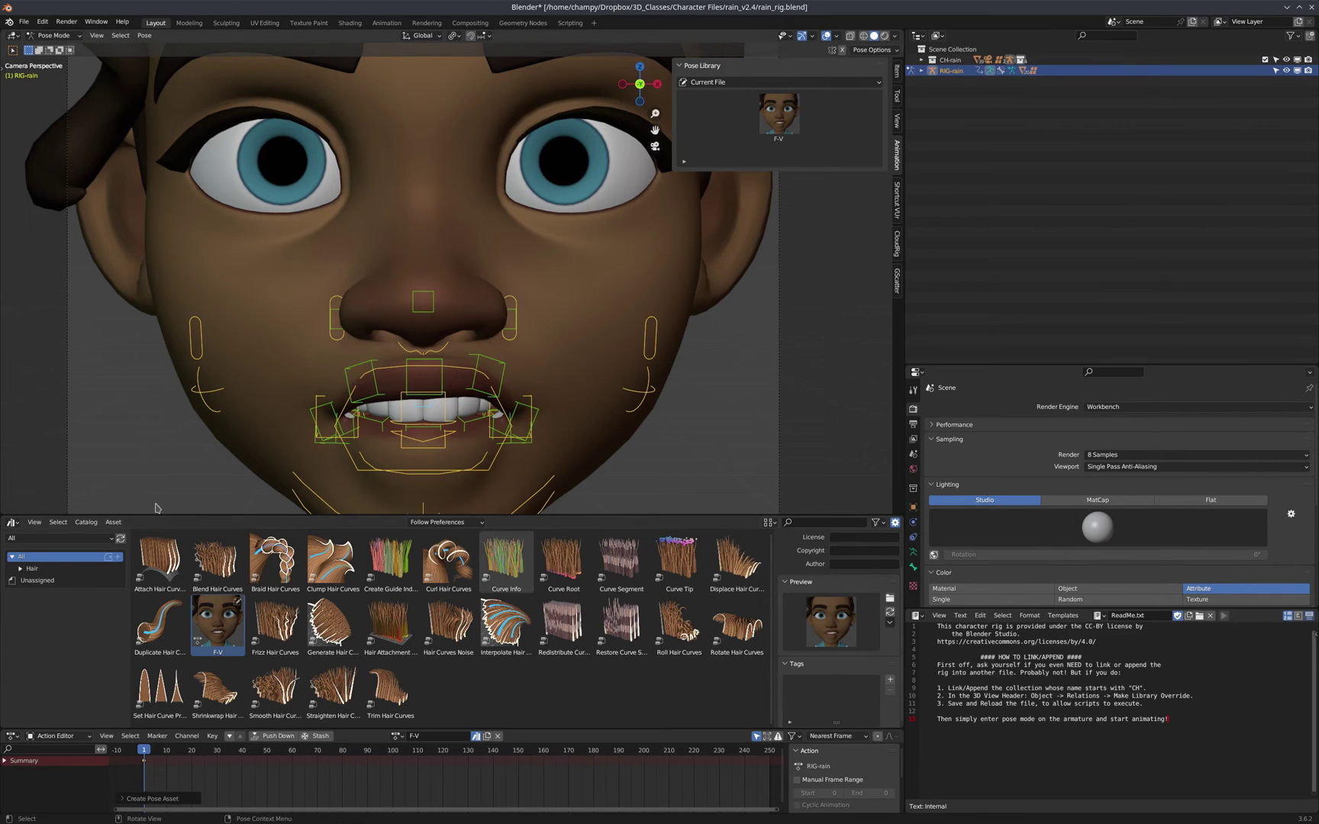
pyautogui.moveTo(4, 509); pyautogui.dragTo(31, 595)
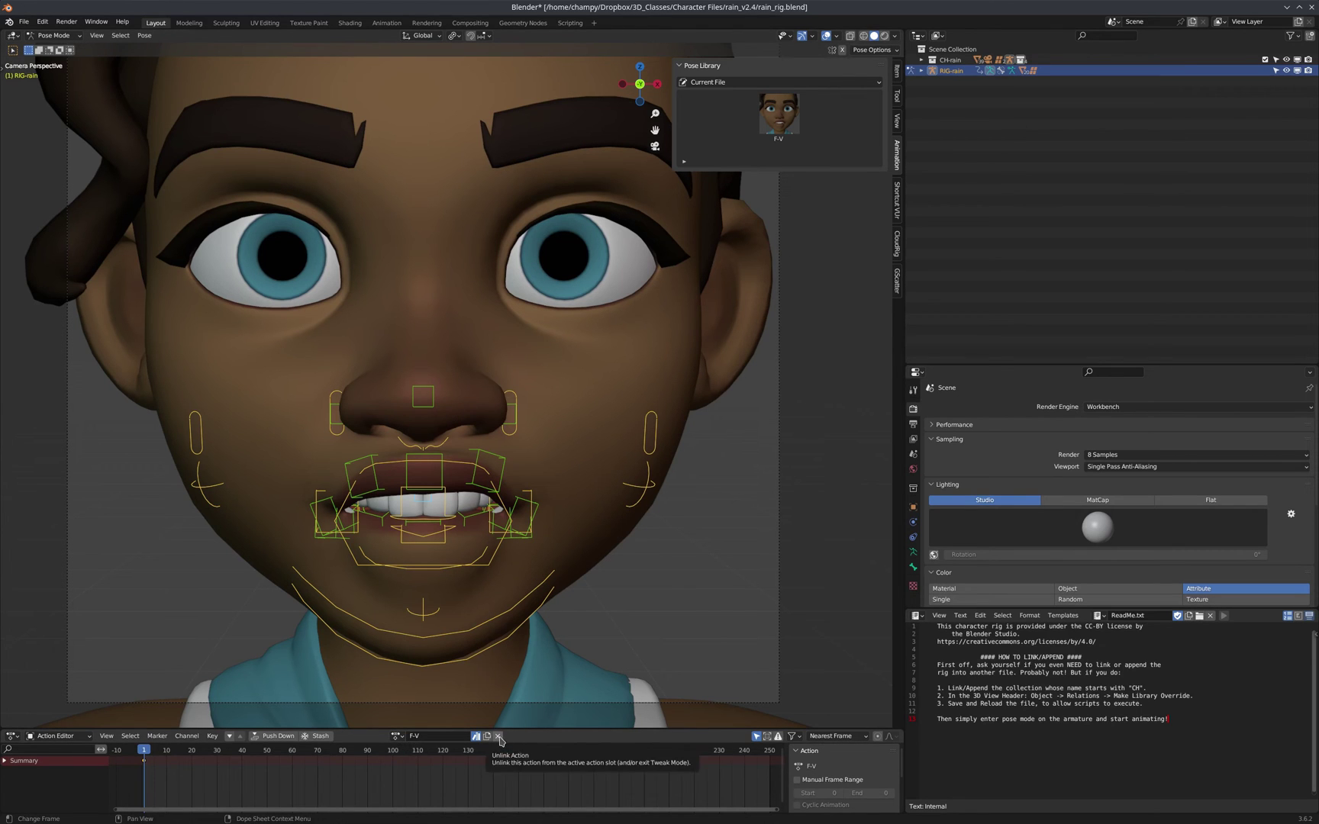
# - Unlink the F-V action from the rig and clear the location and rotation of all selected face controls
pyautogui.click(497, 736)
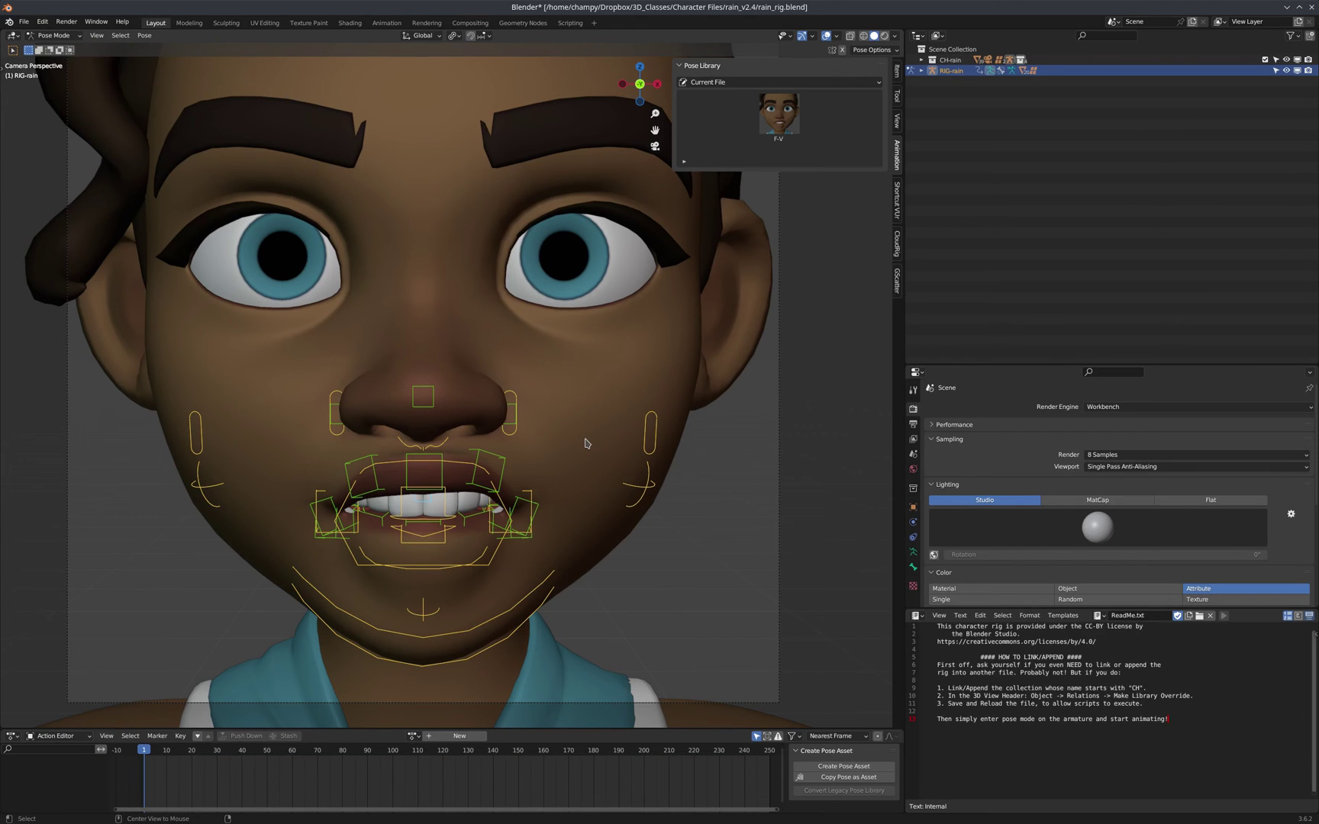
pyautogui.hotkey('alt', 'g')
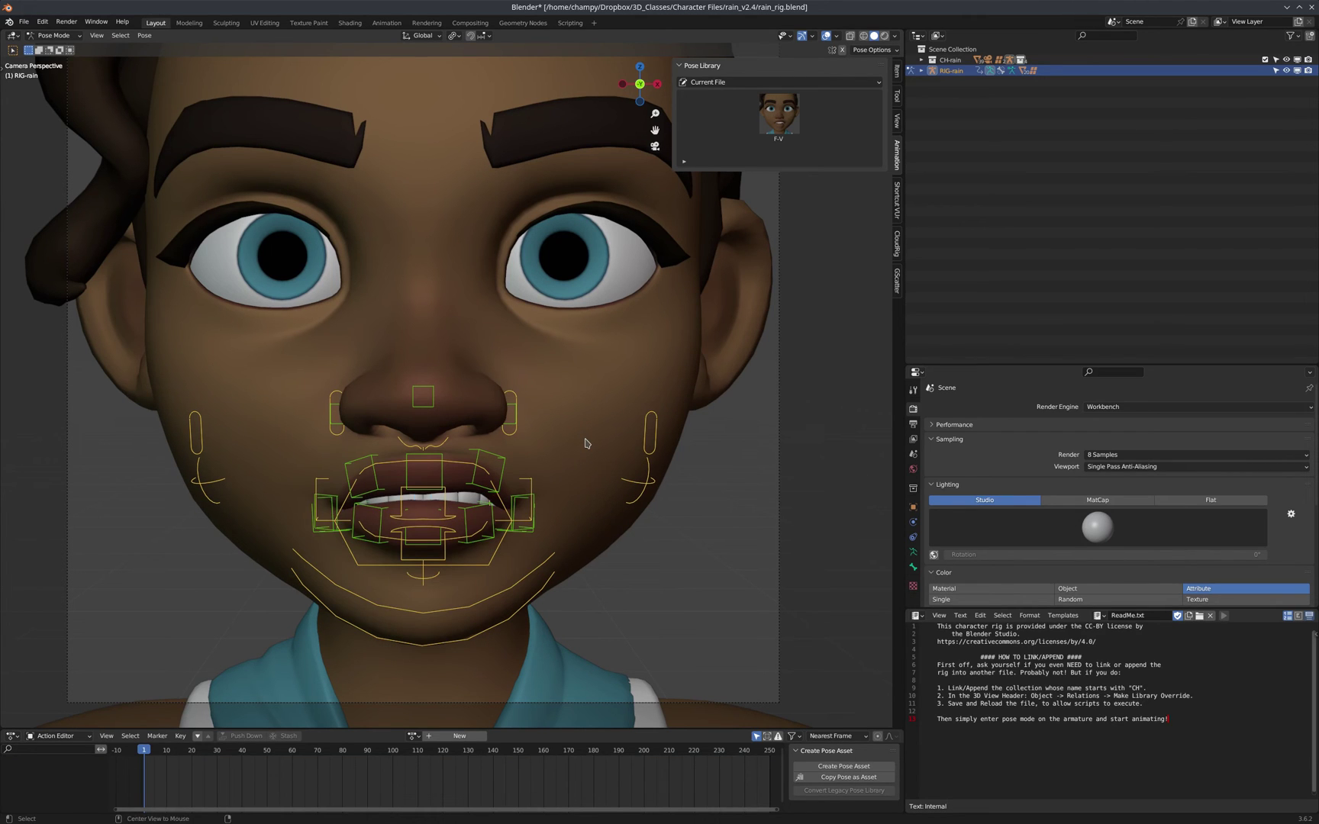
pyautogui.hotkey('alt', 'r')
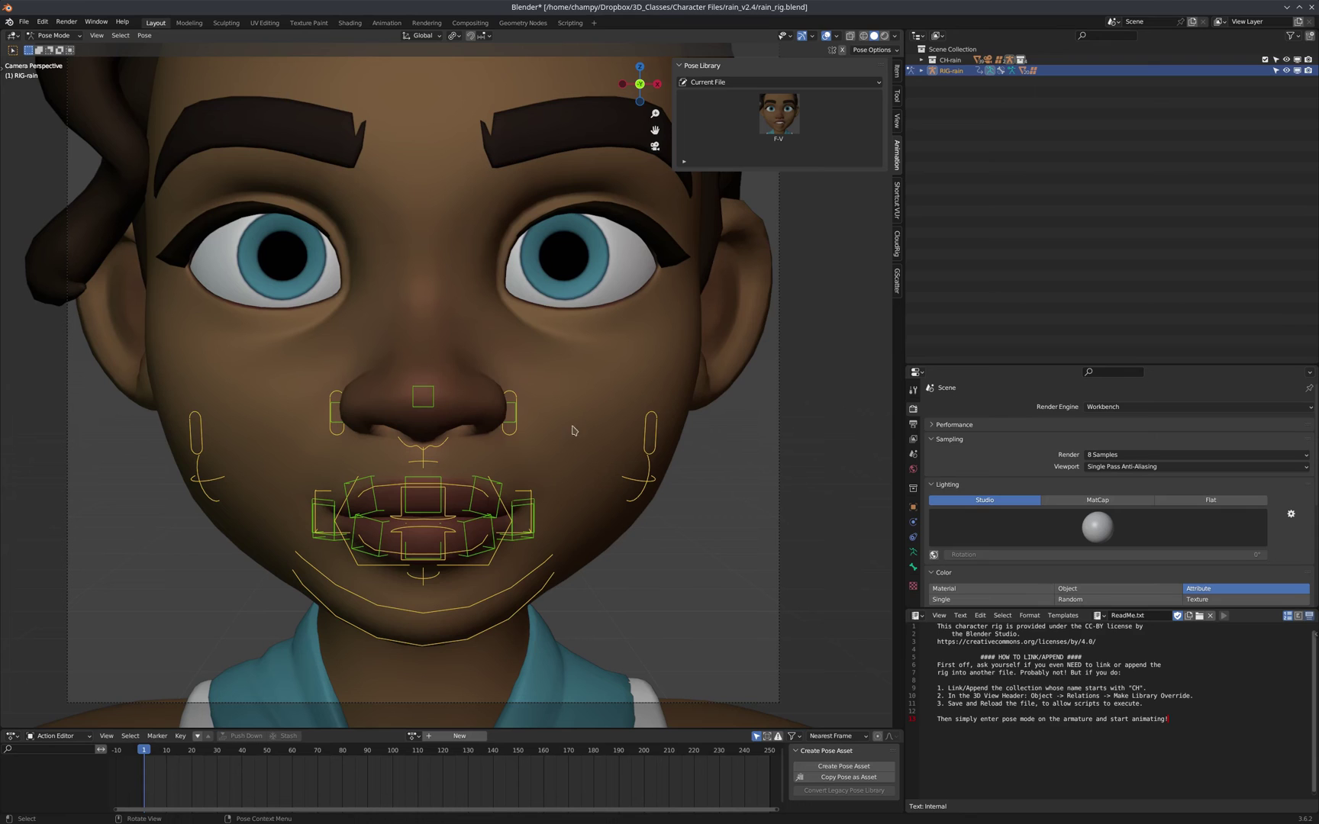
# - Raise the upper lip master control about 6 mm and pull the lower lip master control down to bare both rows of teeth
pyautogui.click(488, 494)
pyautogui.click(467, 490)
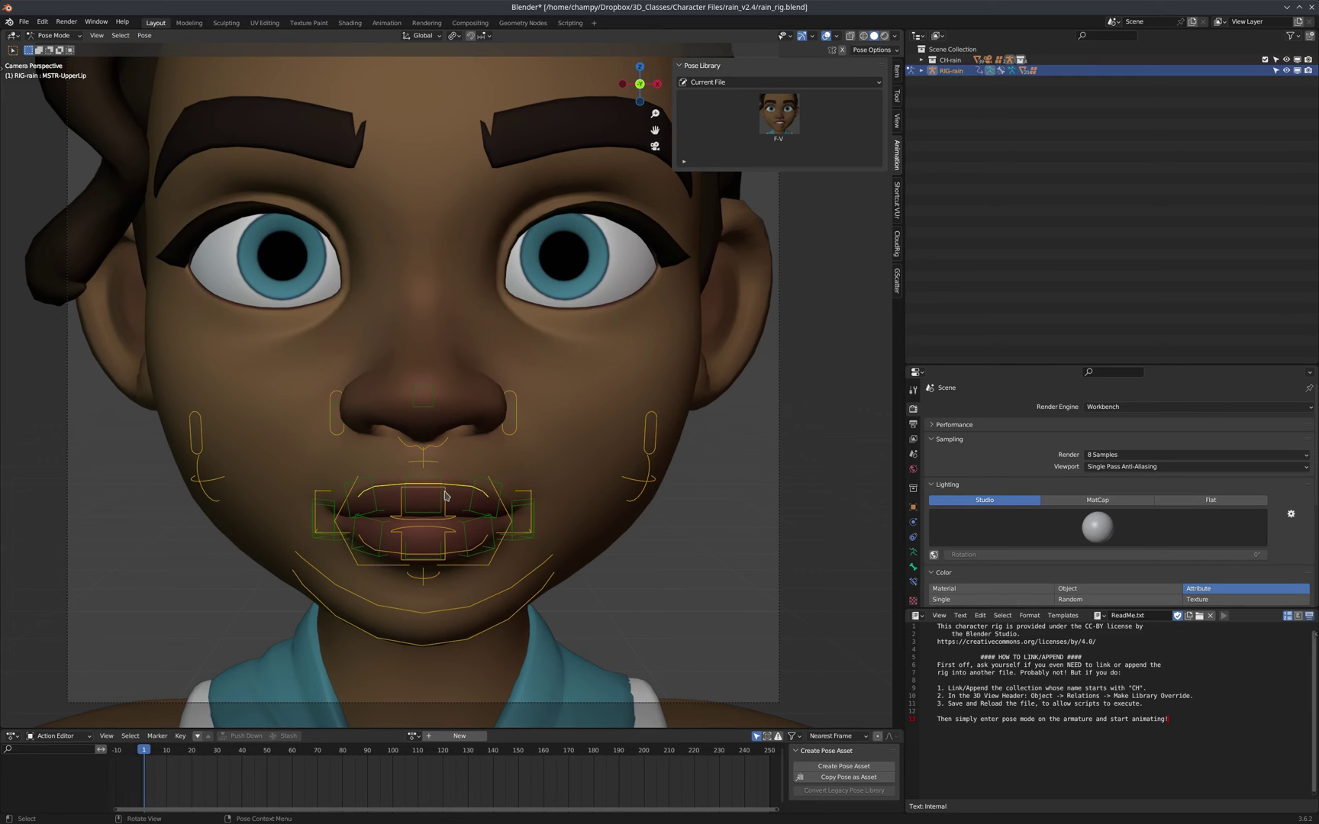
pyautogui.press('g')
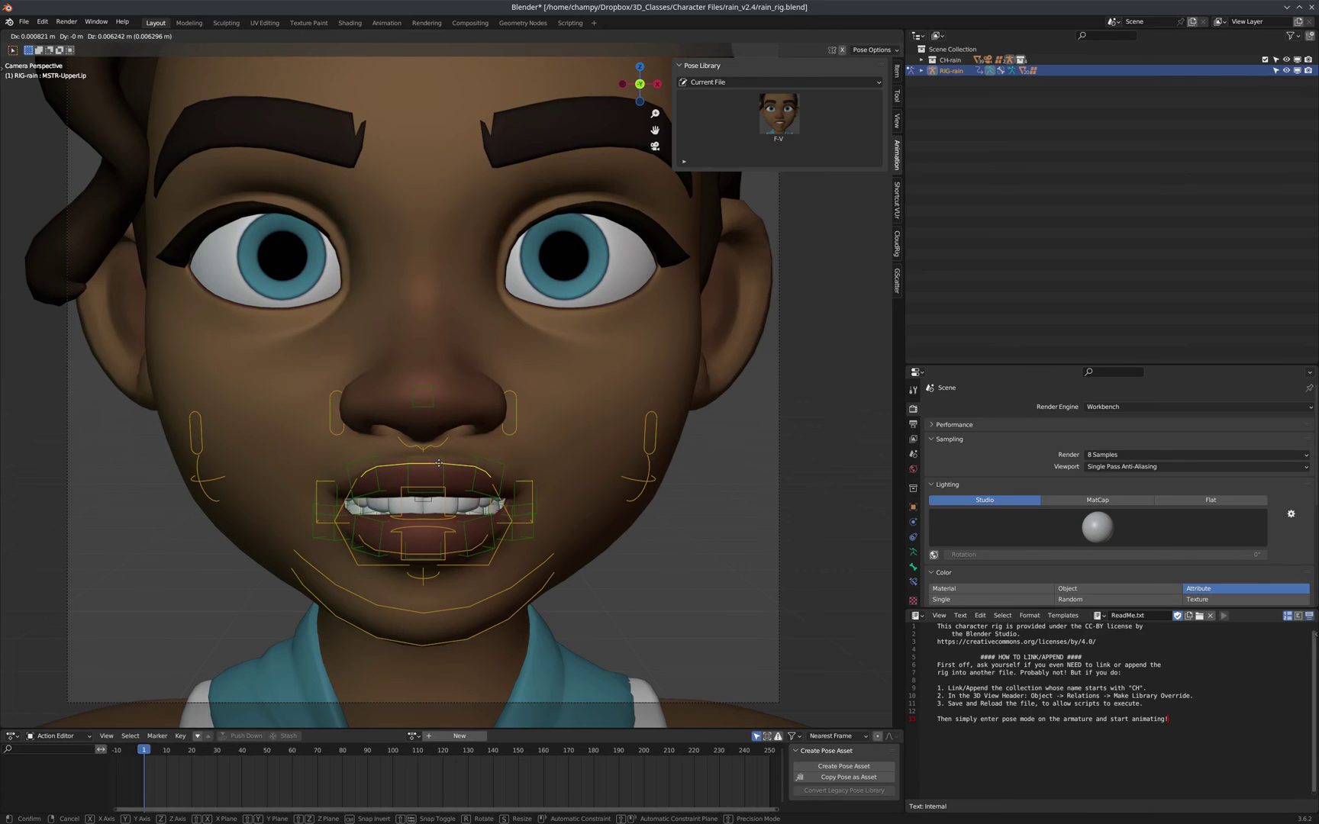
pyautogui.click(439, 463)
pyautogui.click(452, 554)
pyautogui.press('g')
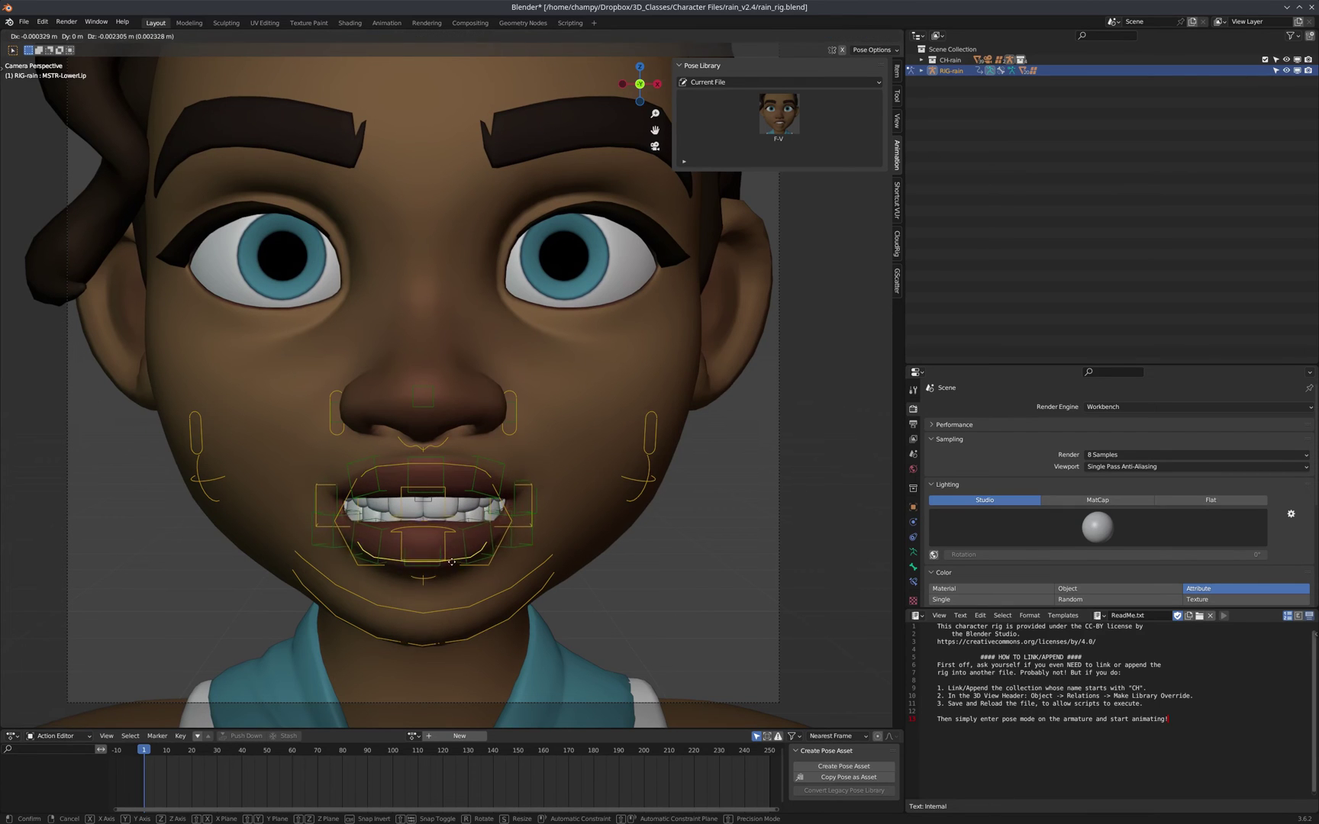
pyautogui.click(452, 570)
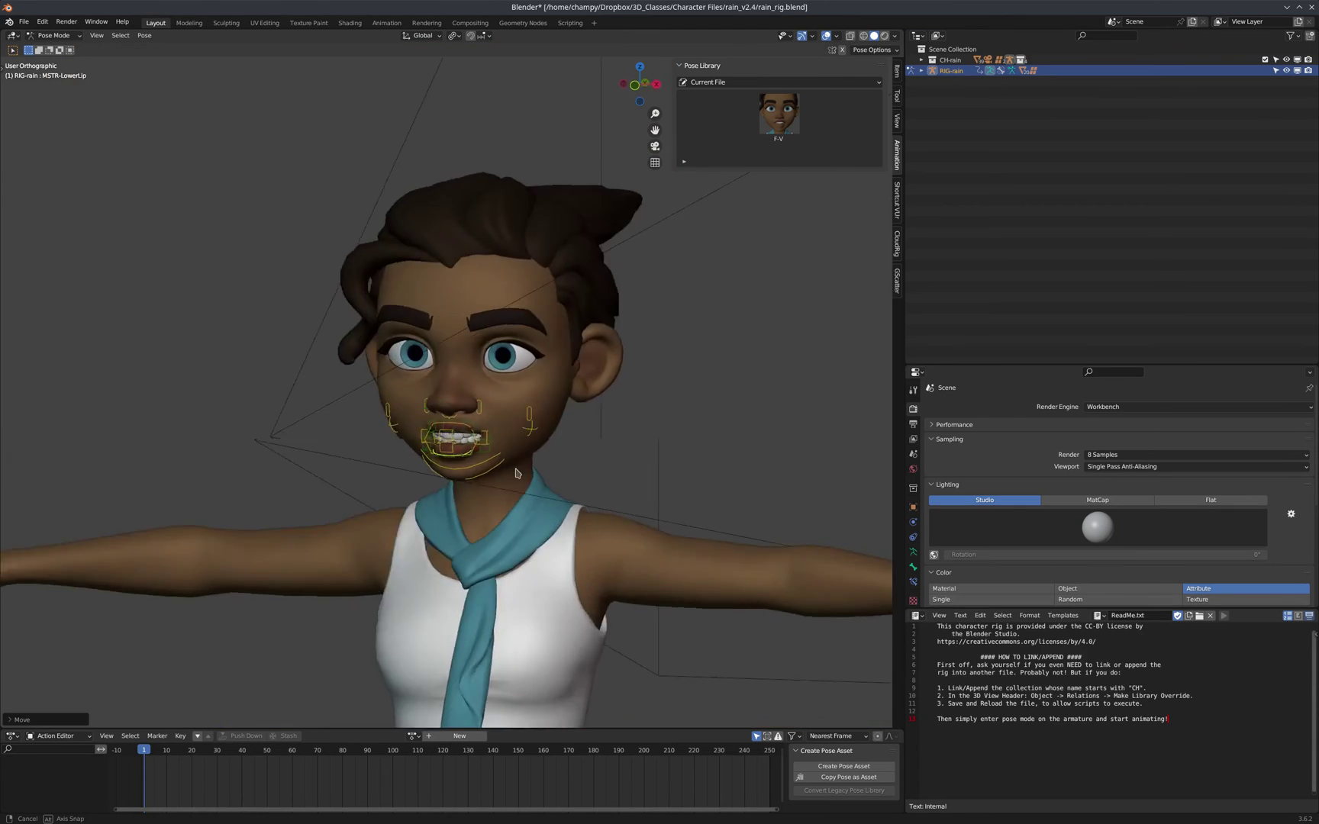
# - In the right side view, move the jaw master control about 3 mm forward and 3 mm down
pyautogui.moveTo(577, 462); pyautogui.dragTo(462, 450, button='middle')
pyautogui.scroll(5, 462, 450)
pyautogui.click(510, 515)
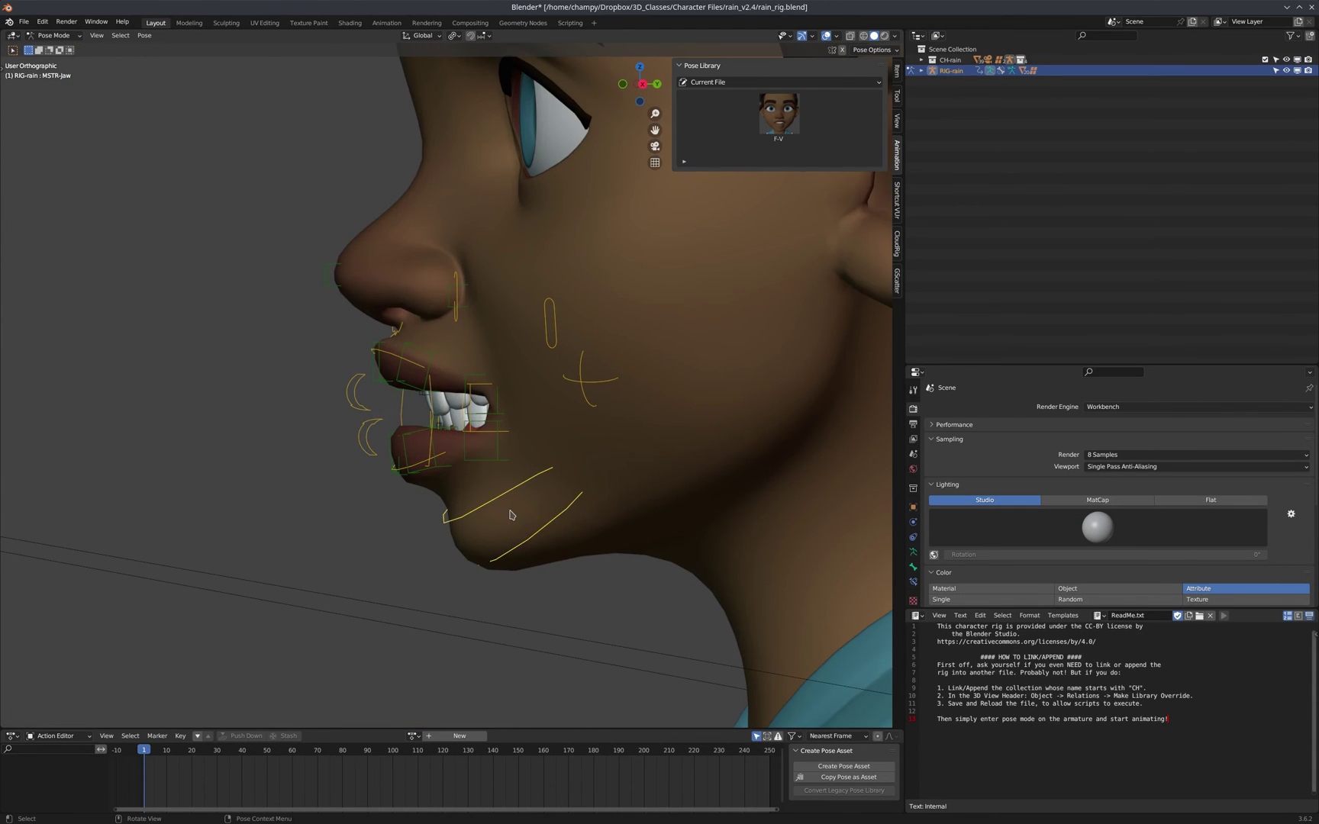
pyautogui.press('KP_3')
pyautogui.press('g')
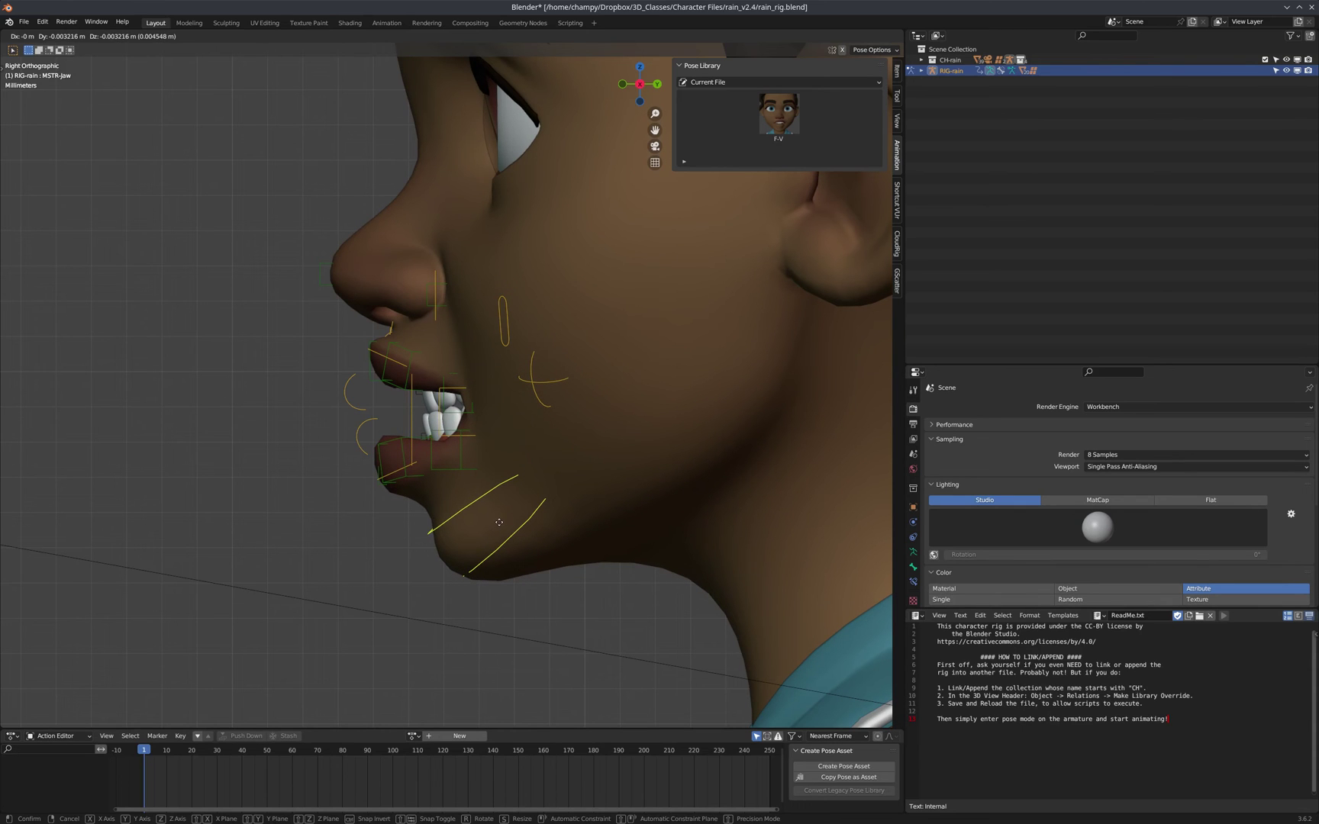
pyautogui.click(499, 522)
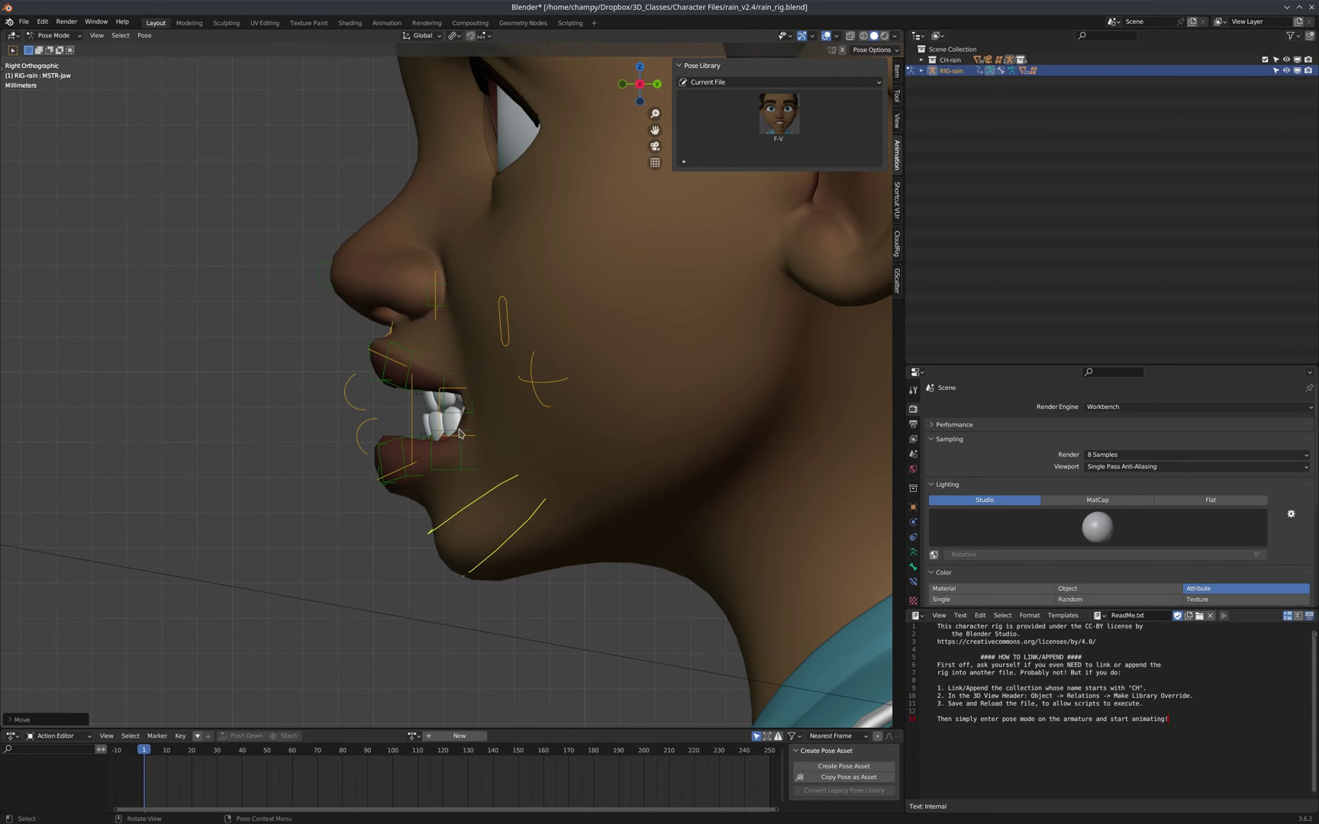
pyautogui.moveTo(428, 441); pyautogui.dragTo(552, 455, button='middle')
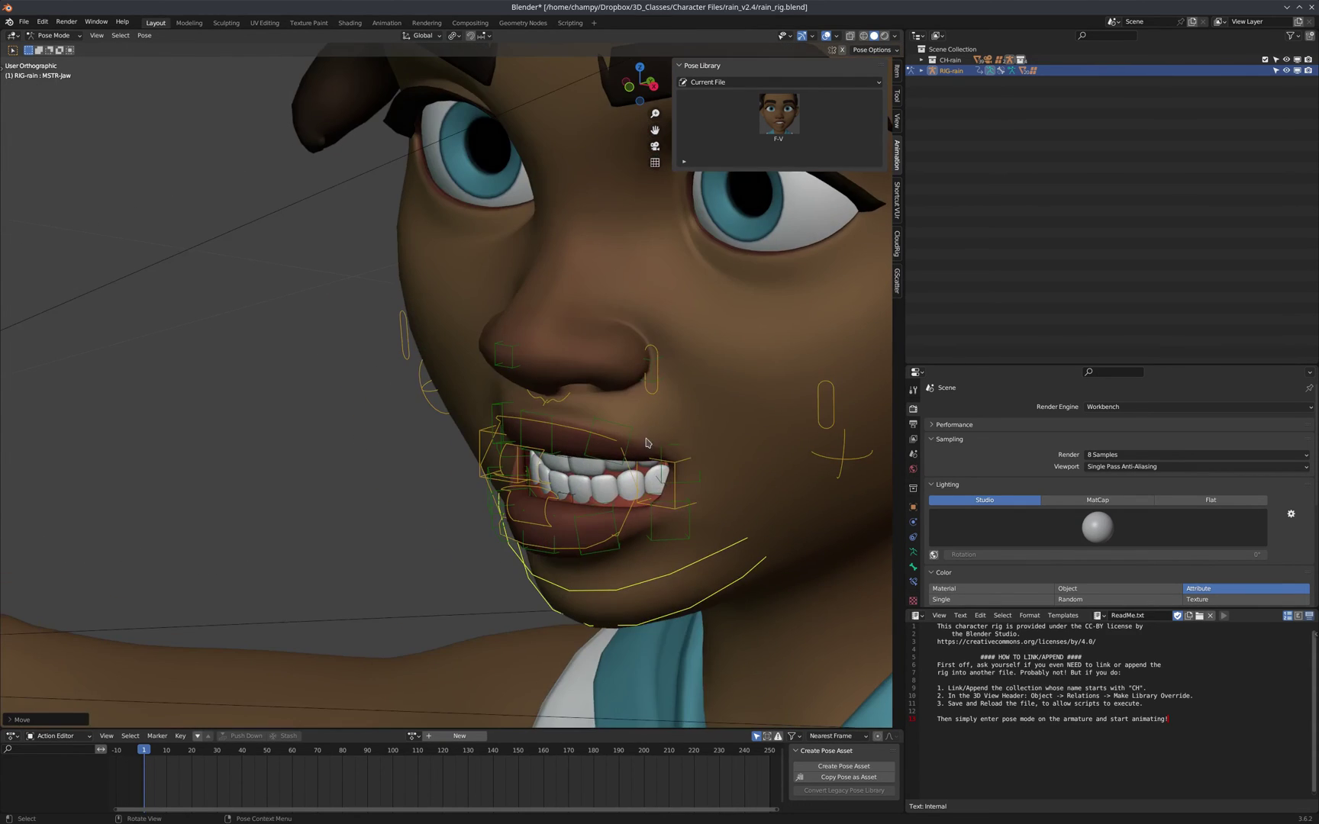
# - Raise the character's left lower lip corner control about 6.5 mm in the right side view and paste its pose mirrored onto the opposite corner
pyautogui.press('KP_3')
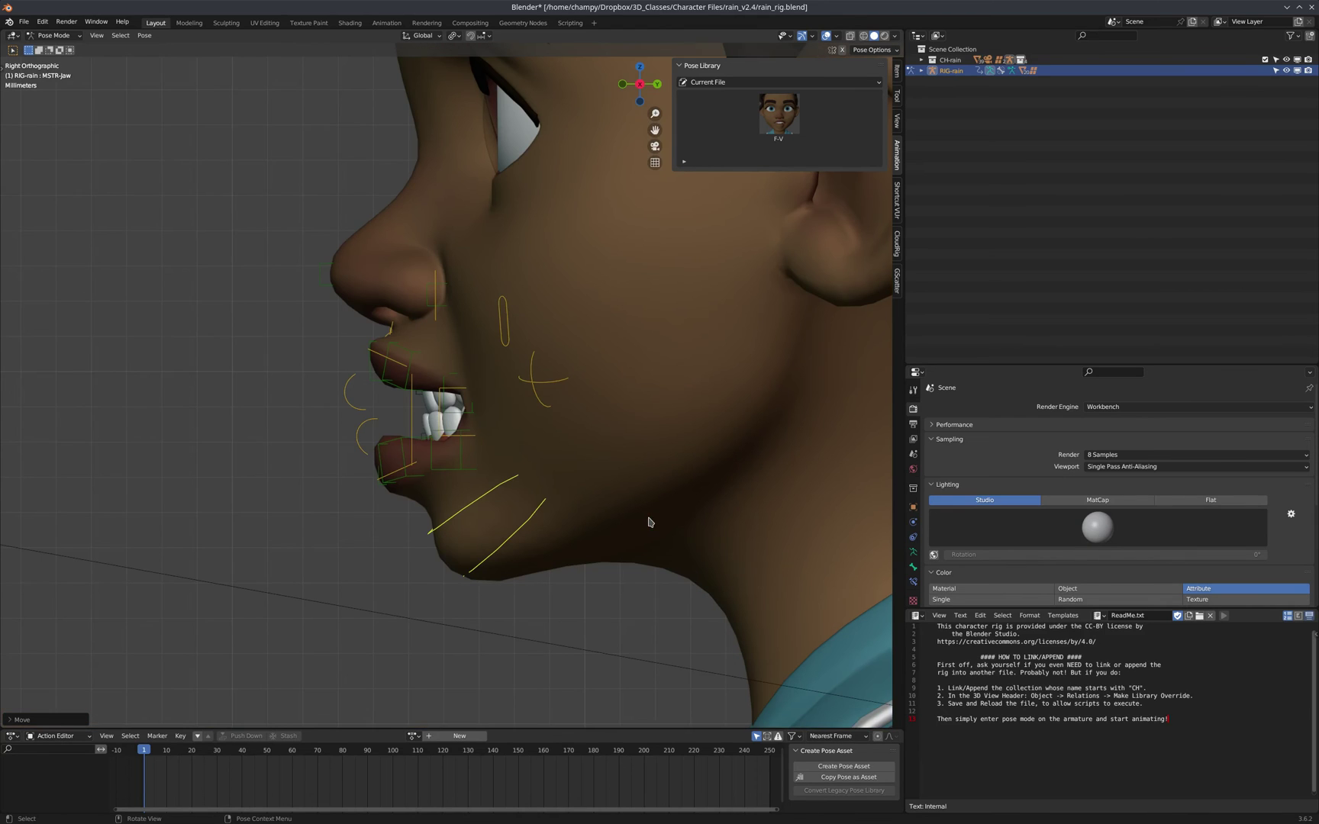
pyautogui.click(463, 458)
pyautogui.press('g')
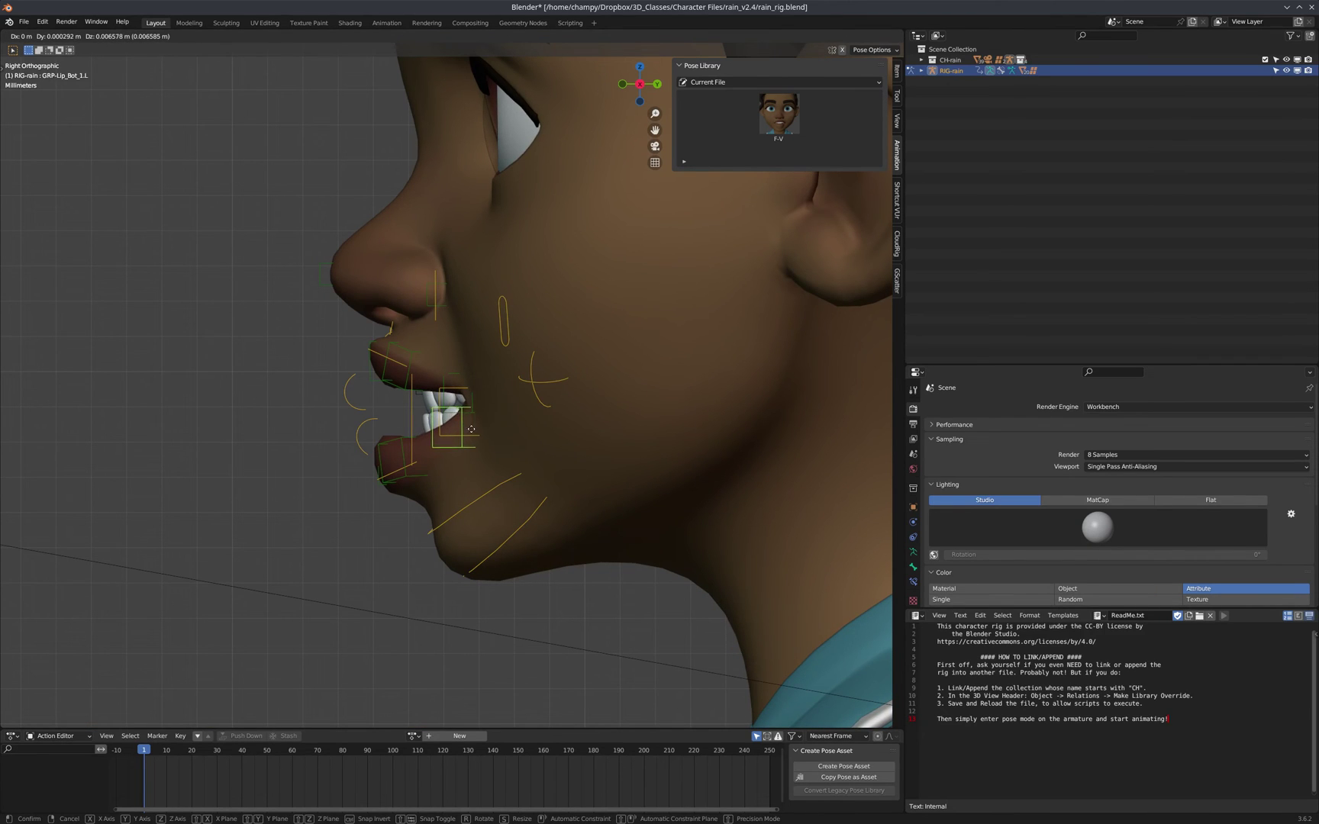
pyautogui.click(470, 430)
pyautogui.moveTo(429, 374); pyautogui.dragTo(548, 391, button='middle')
pyautogui.hotkey('ctrl', 'c')
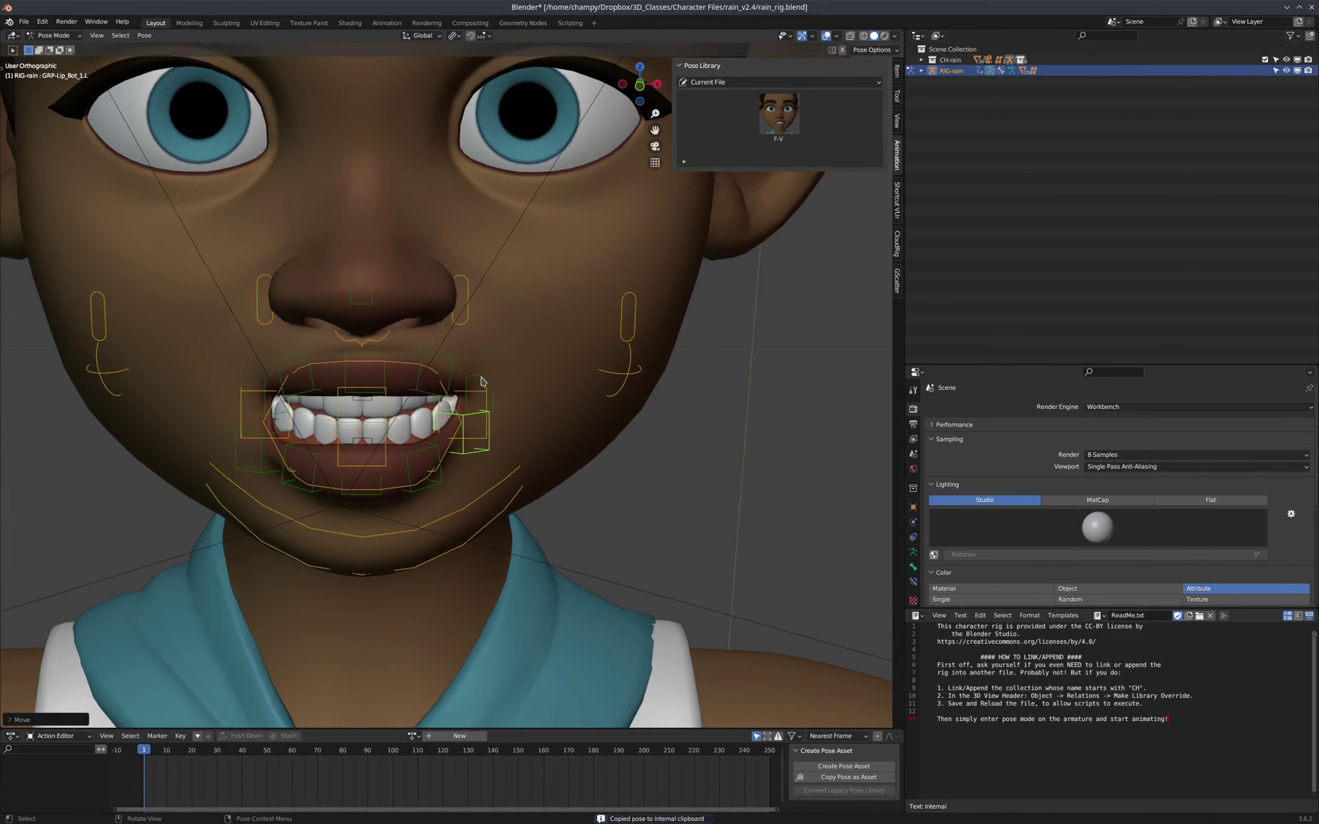
pyautogui.hotkey('ctrl', 'shift', 'v')
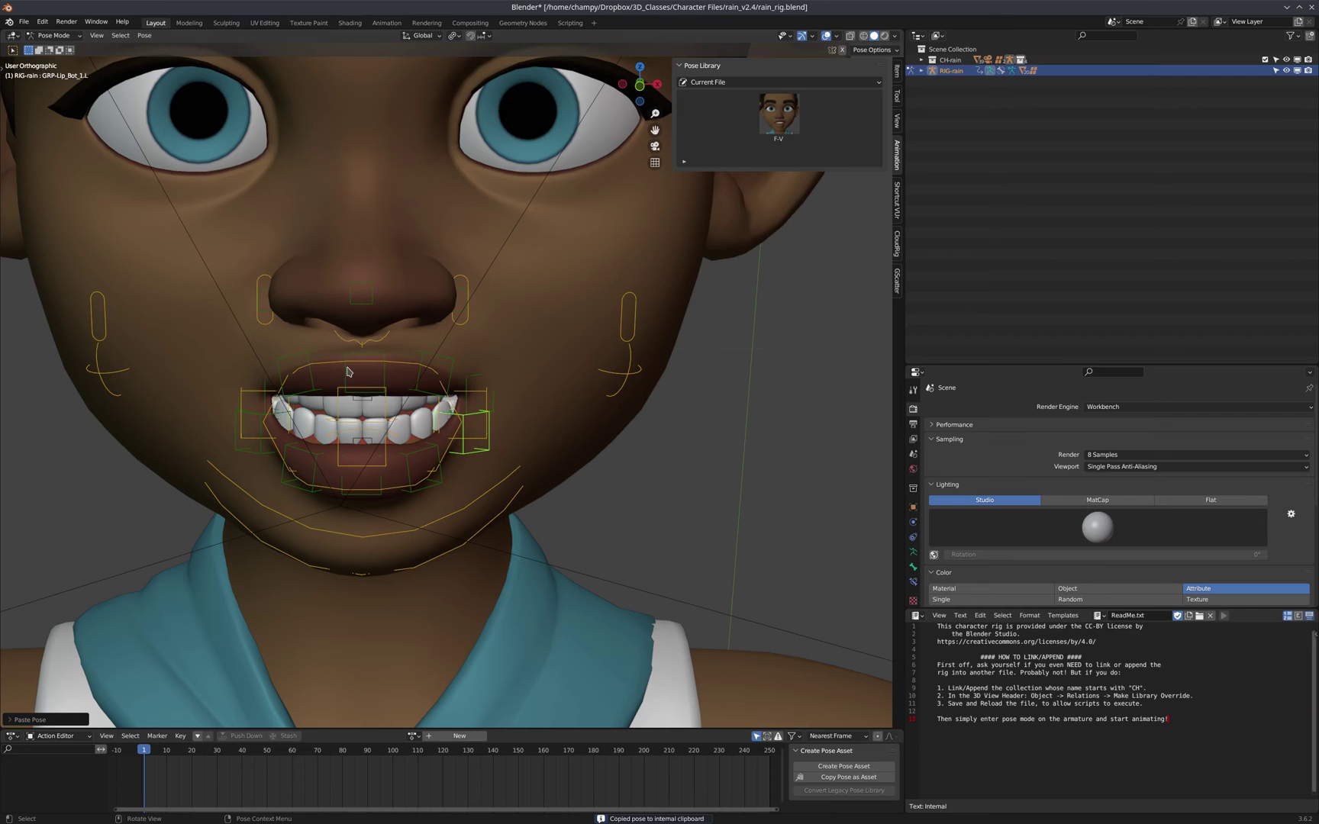
# - Rotate the jaw master control by about 1° in the right side view and return to the front view
pyautogui.scroll(-3, 599, 430)
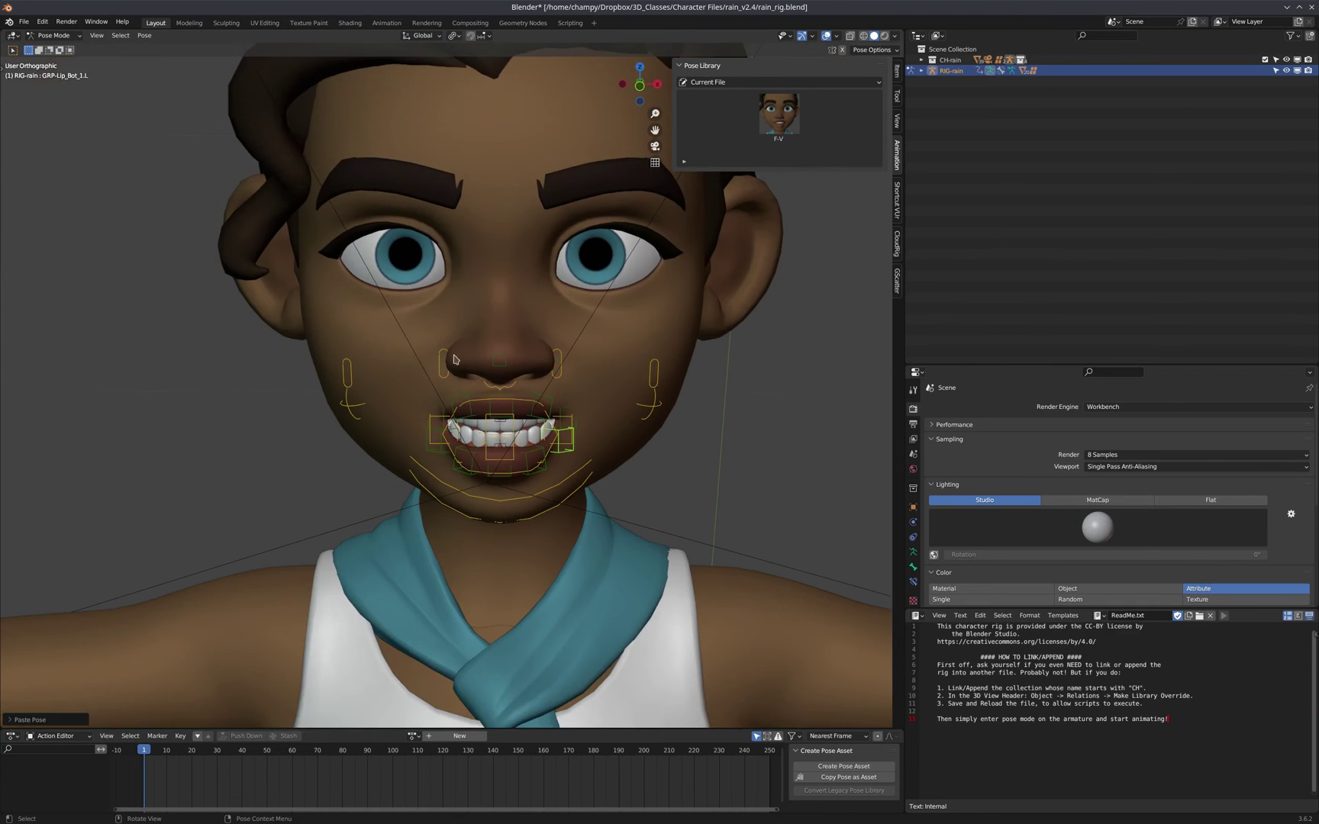
pyautogui.scroll(3, 473, 381)
pyautogui.scroll(1, 487, 413)
pyautogui.scroll(-2, 306, 444)
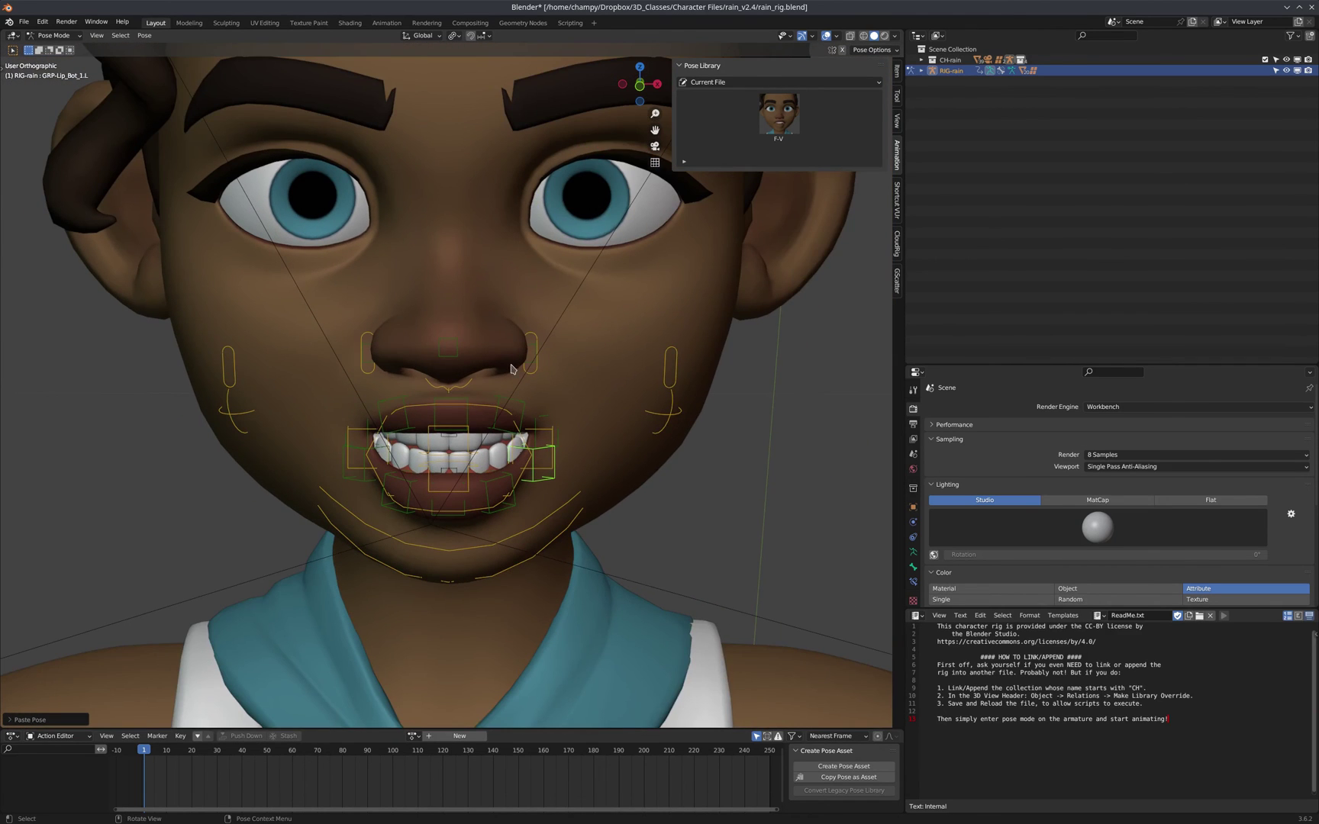
pyautogui.moveTo(491, 397); pyautogui.dragTo(481, 374, button='middle')
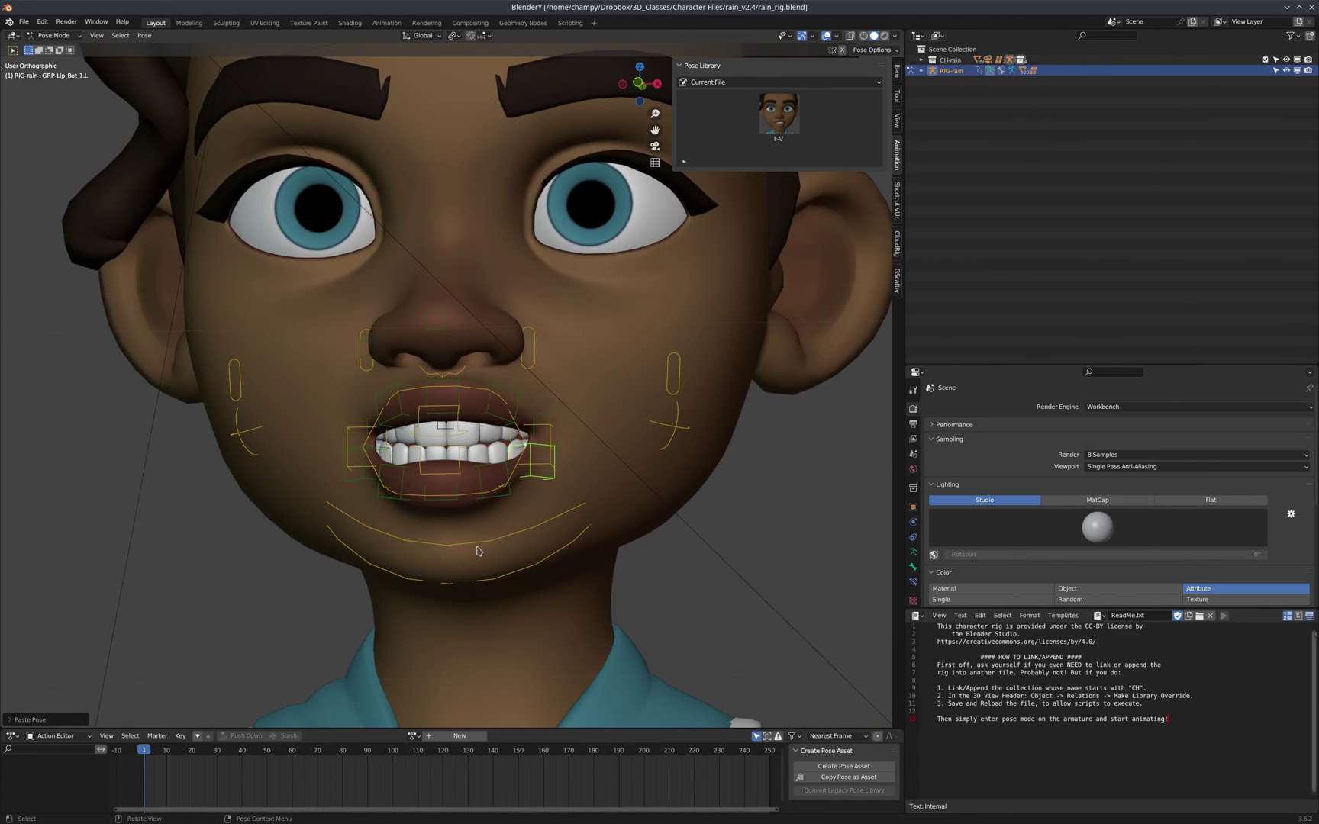
pyautogui.click(534, 550)
pyautogui.moveTo(545, 538); pyautogui.dragTo(411, 539, button='middle')
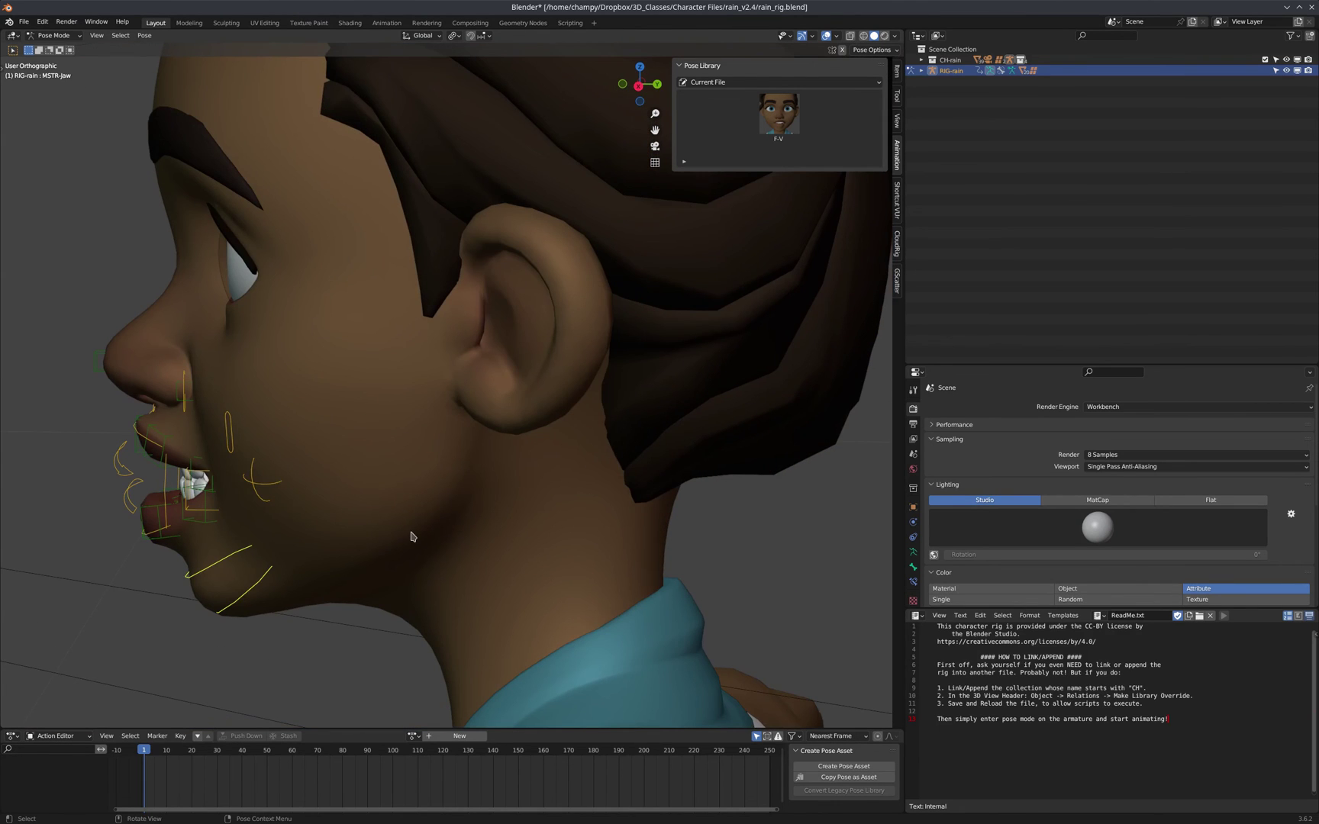
pyautogui.press('KP_3')
pyautogui.press('r')
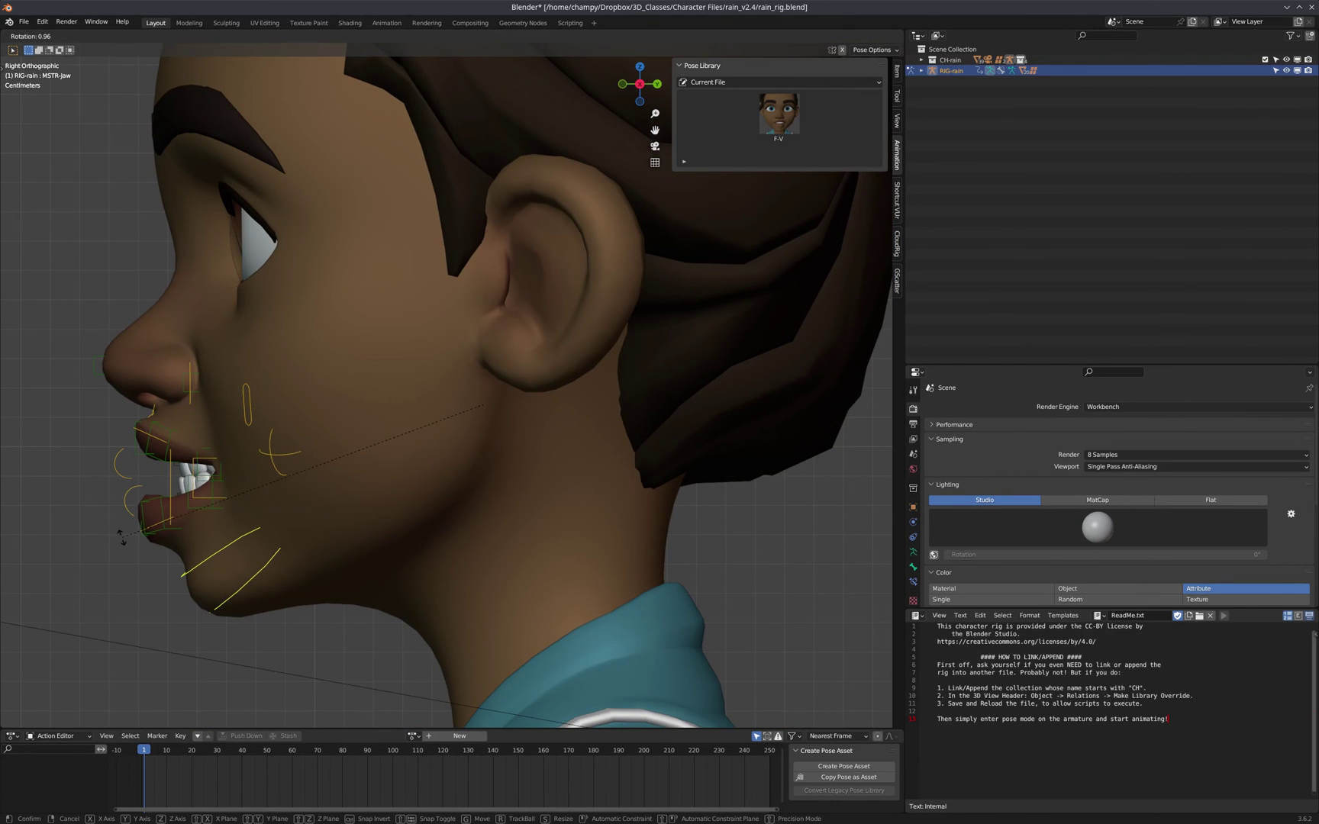
pyautogui.click(122, 539)
pyautogui.moveTo(151, 455); pyautogui.dragTo(287, 471, button='middle')
pyautogui.press('KP_1')
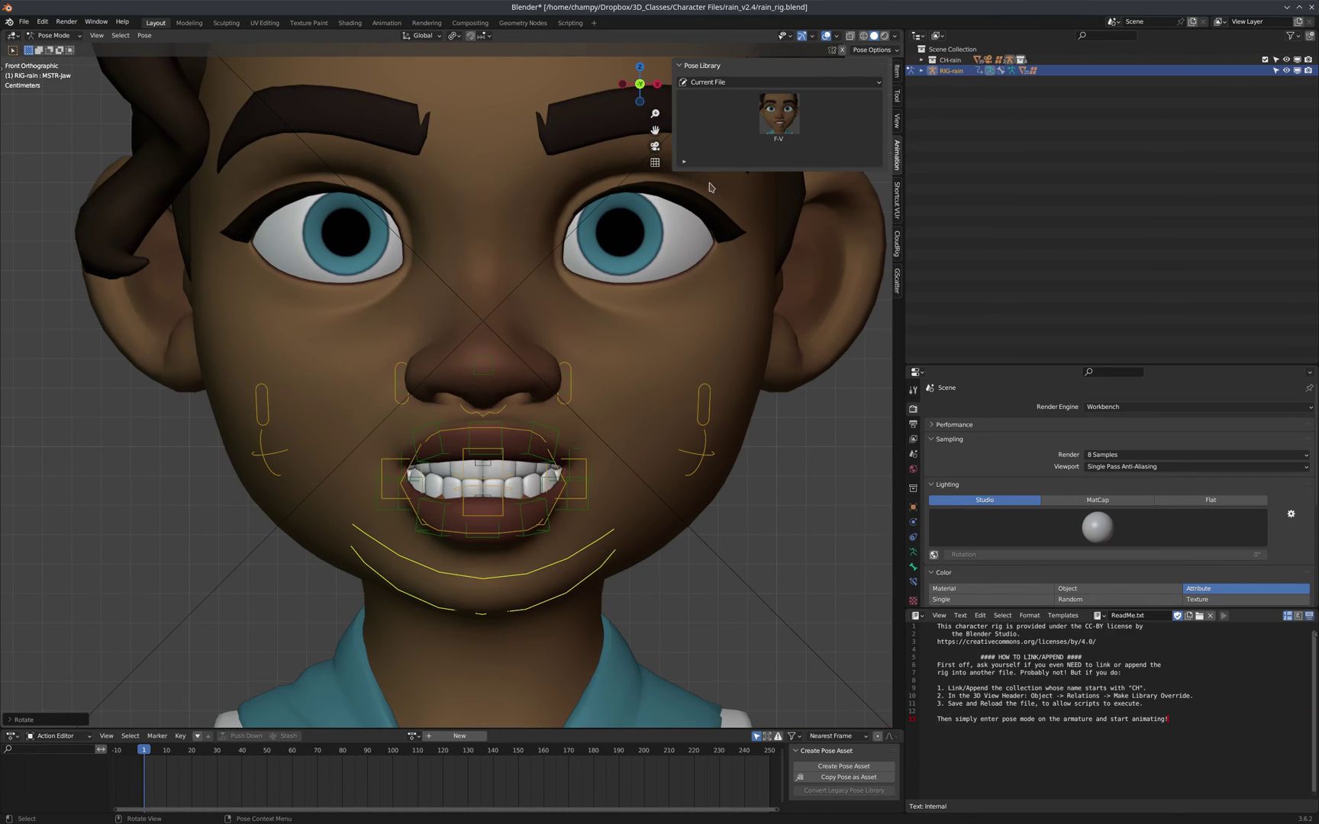
# - Create a pose asset from all visible face controls and name it DD-JJ
pyautogui.hotkey('ctrl', 'z')
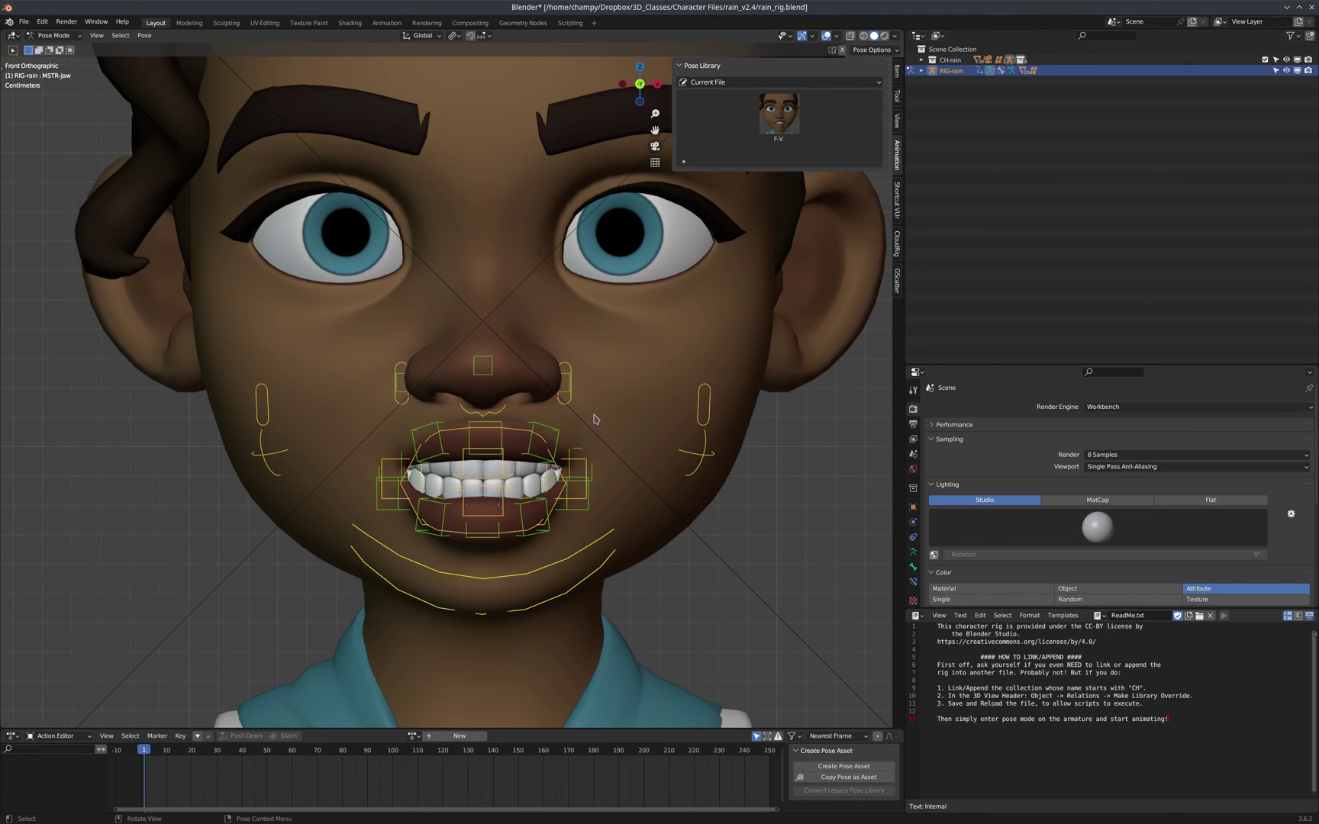
pyautogui.click(843, 765)
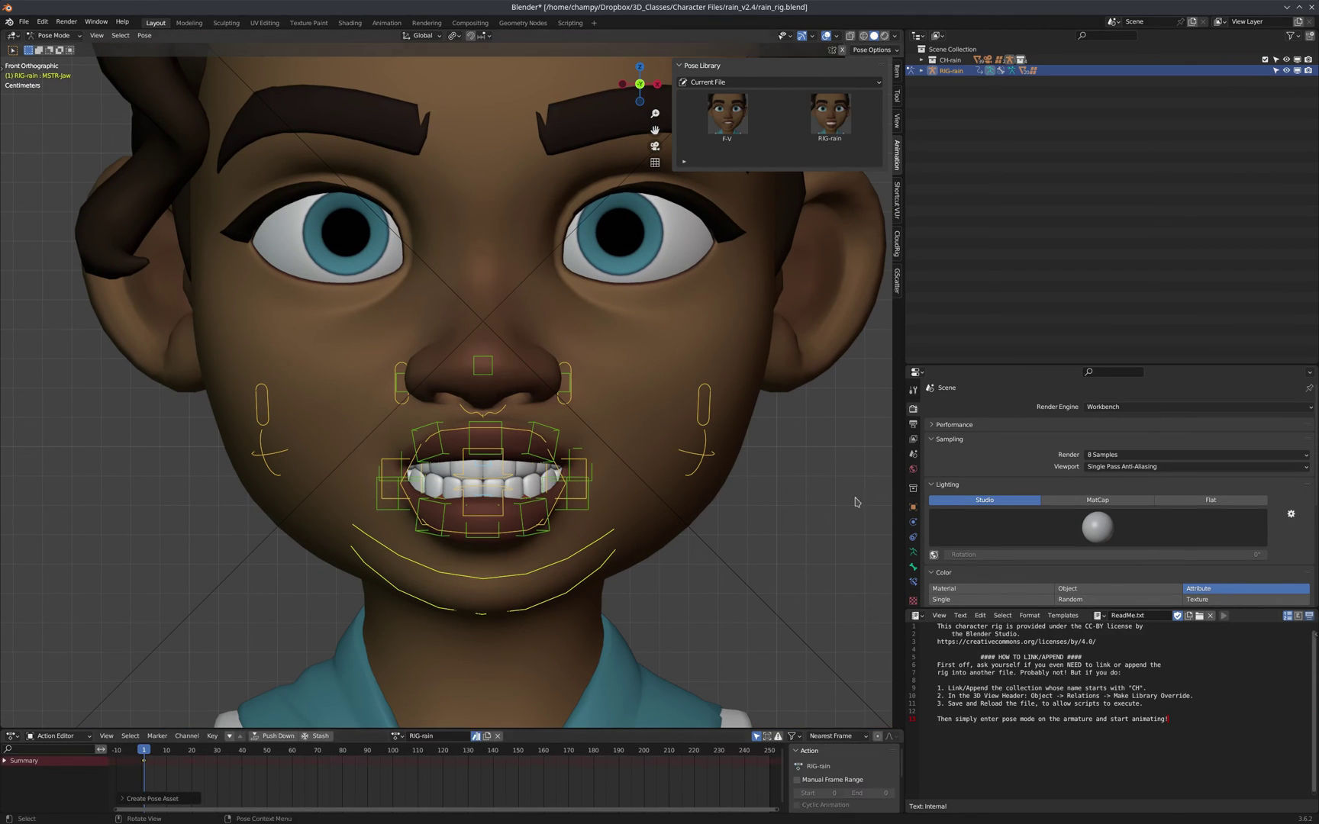
pyautogui.click(453, 736)
pyautogui.write('DD-JJ')
pyautogui.press('Return')
# - Clear the location of all face controls to restore the neutral mouth, and deselect them
pyautogui.hotkey('alt', 'a')
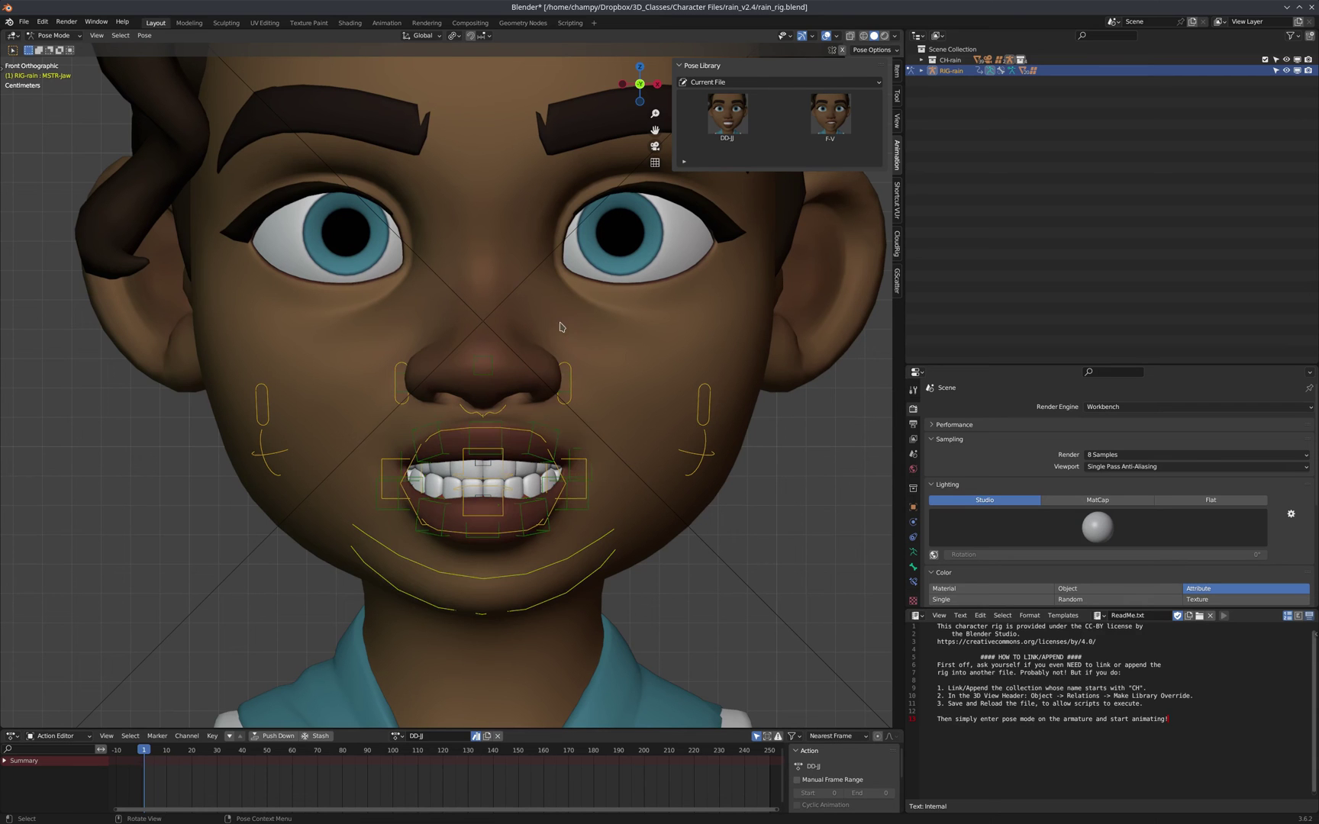
pyautogui.scroll(-2, 452, 519)
pyautogui.scroll(3, 580, 434)
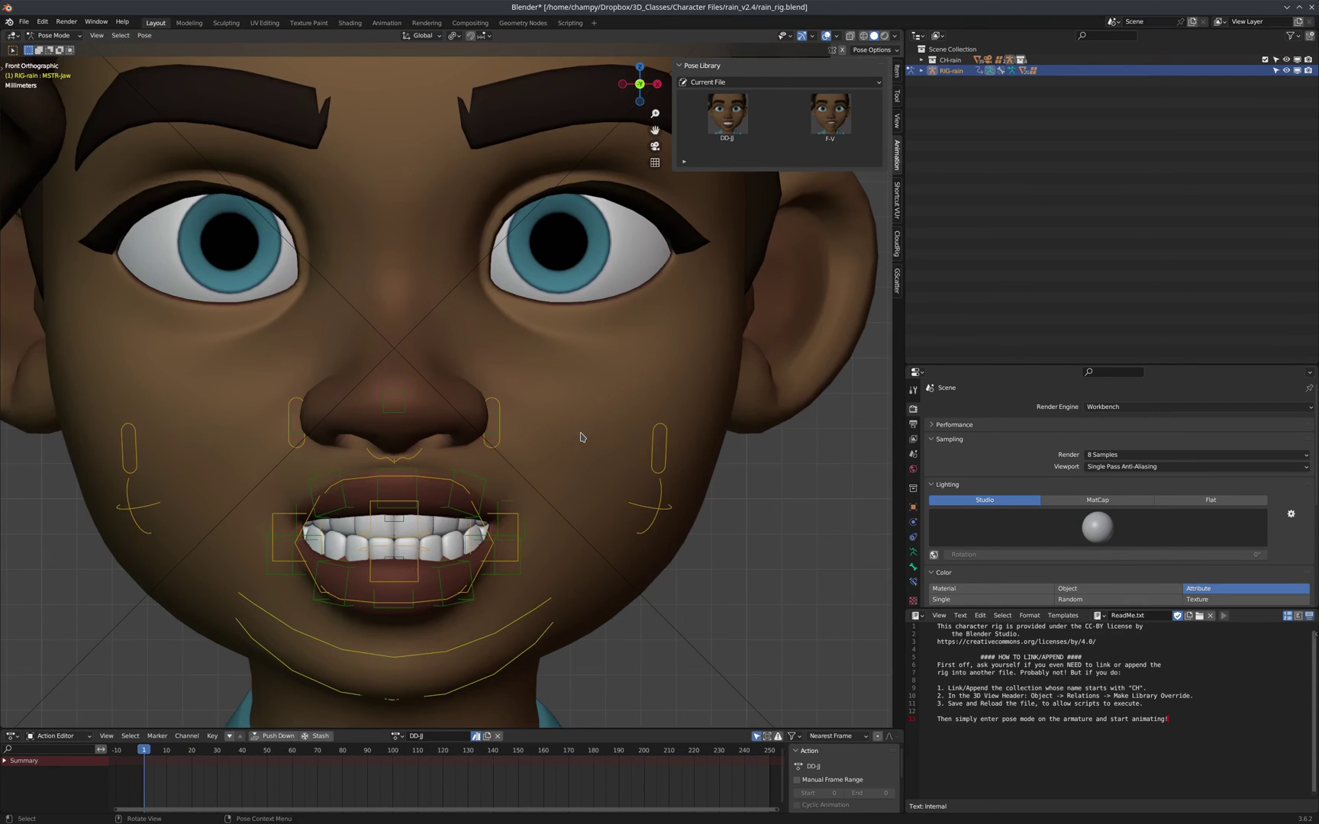
pyautogui.scroll(1, 371, 569)
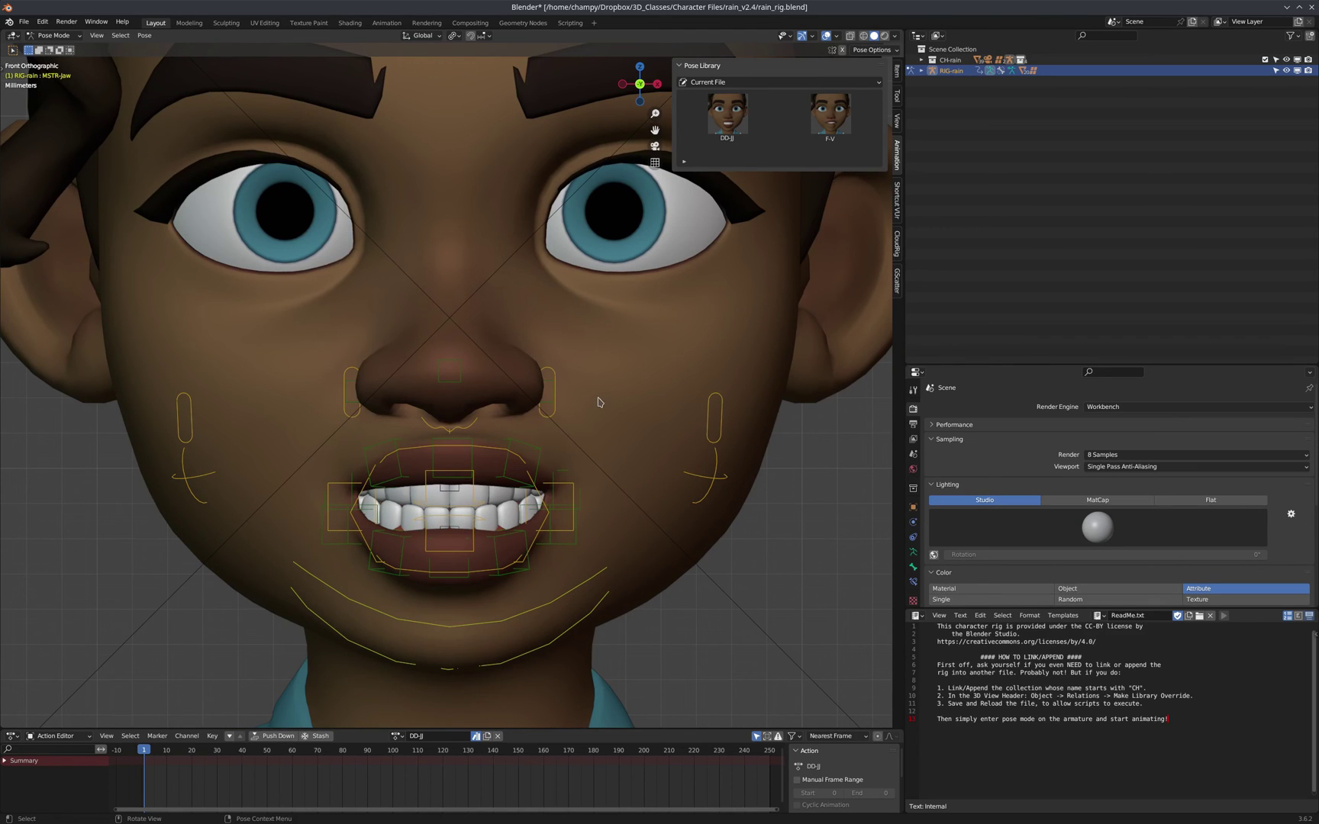
pyautogui.press('a')
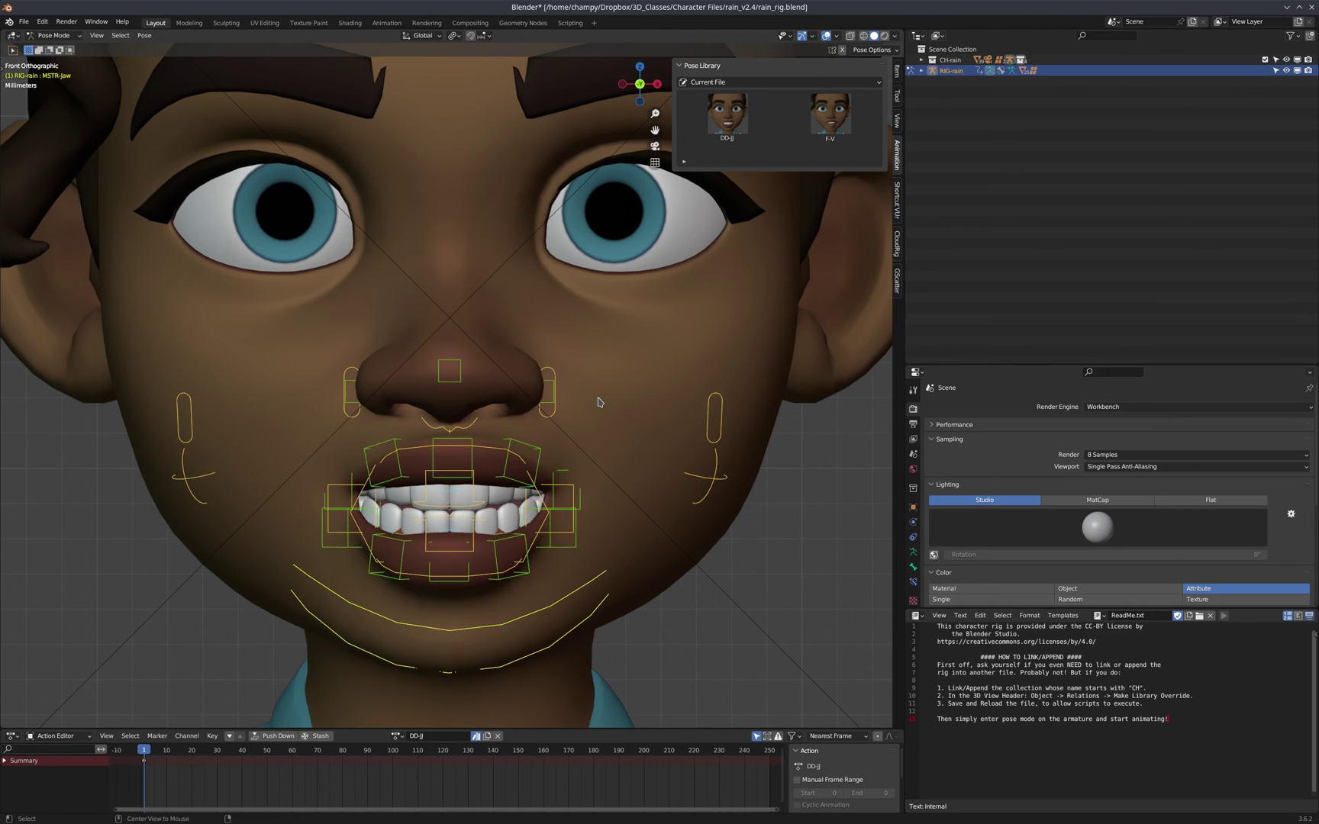
pyautogui.hotkey('alt', 'g')
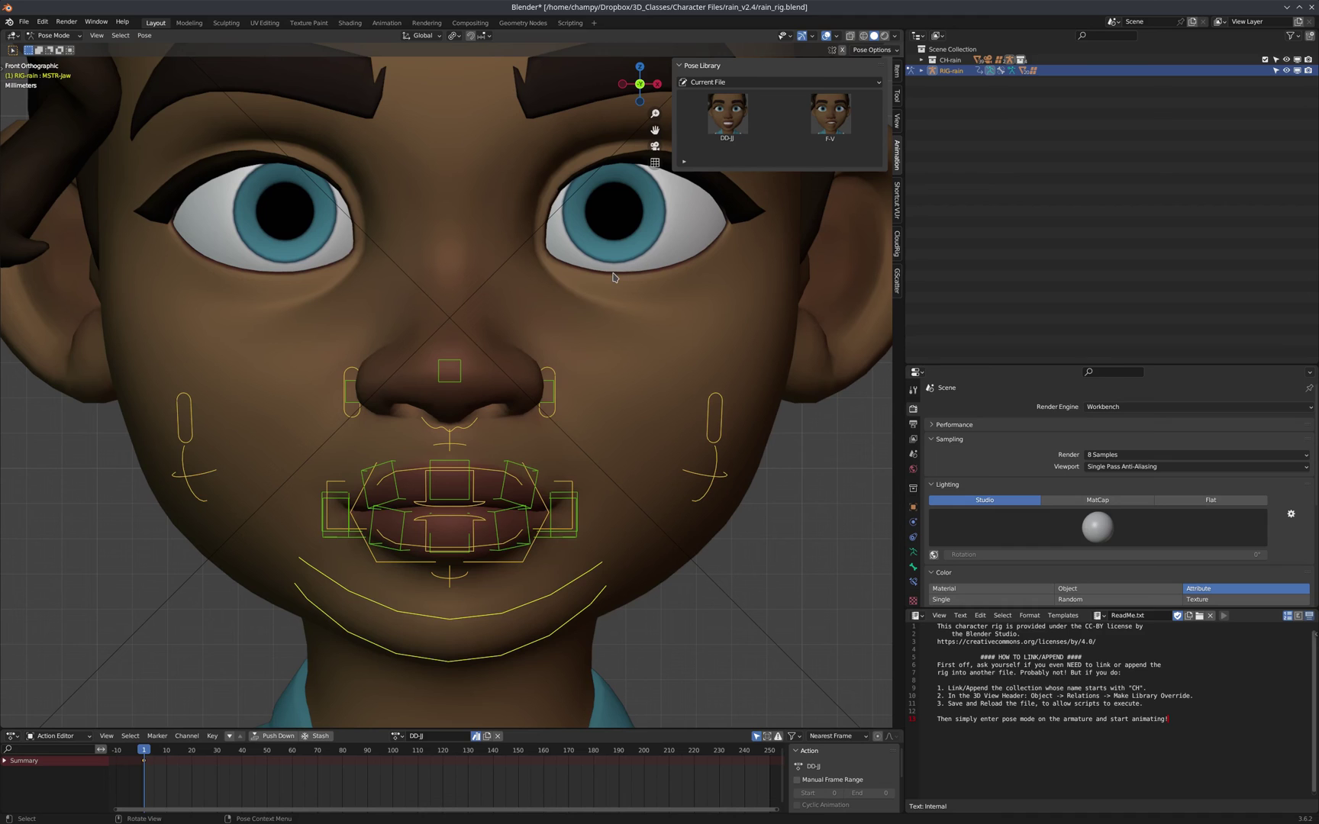
pyautogui.hotkey('alt', 'a')
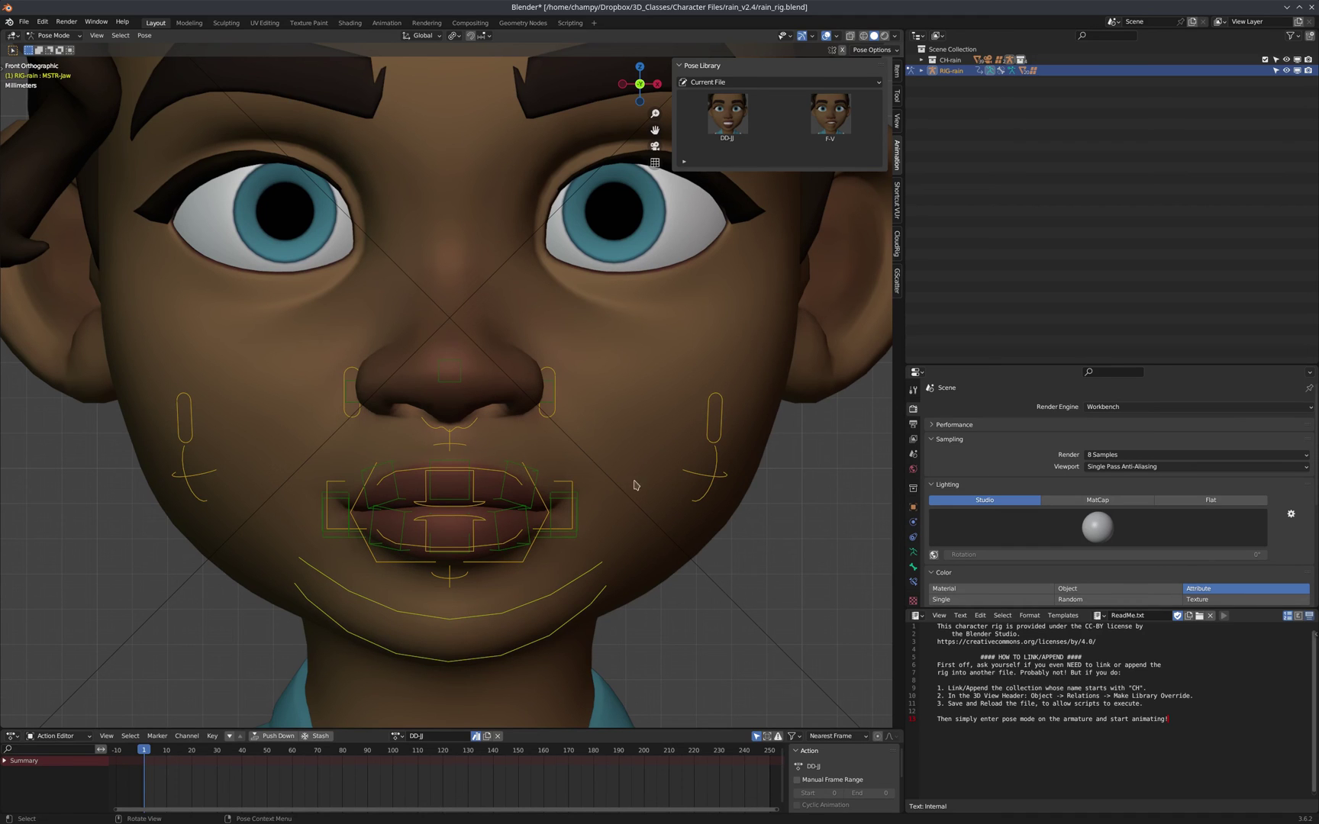
# - Apply the F-V pose to the whole face, and clear the location and rotation of all face controls again
pyautogui.click(837, 118)
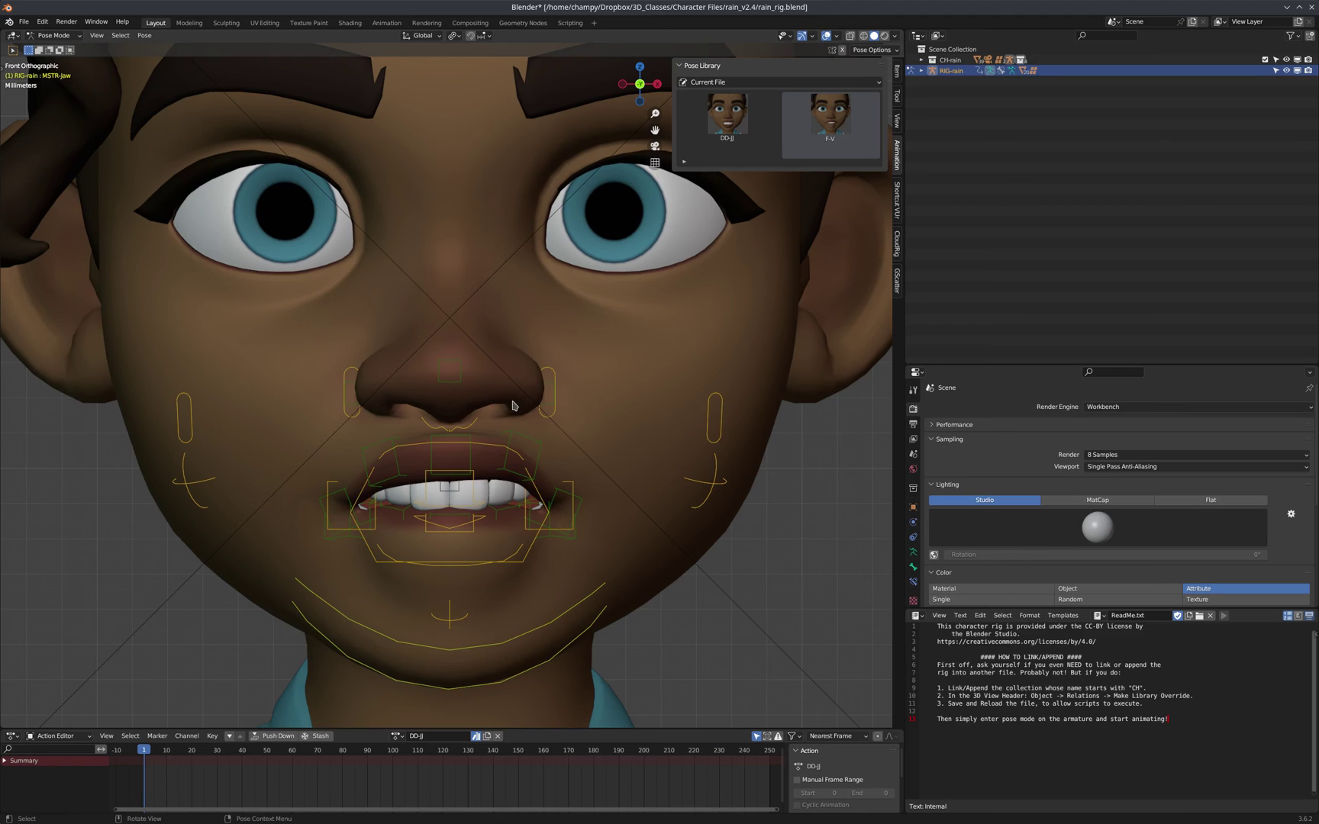
pyautogui.click(817, 121)
pyautogui.keyDown('alt'); pyautogui.click(543, 445); pyautogui.keyUp('alt')
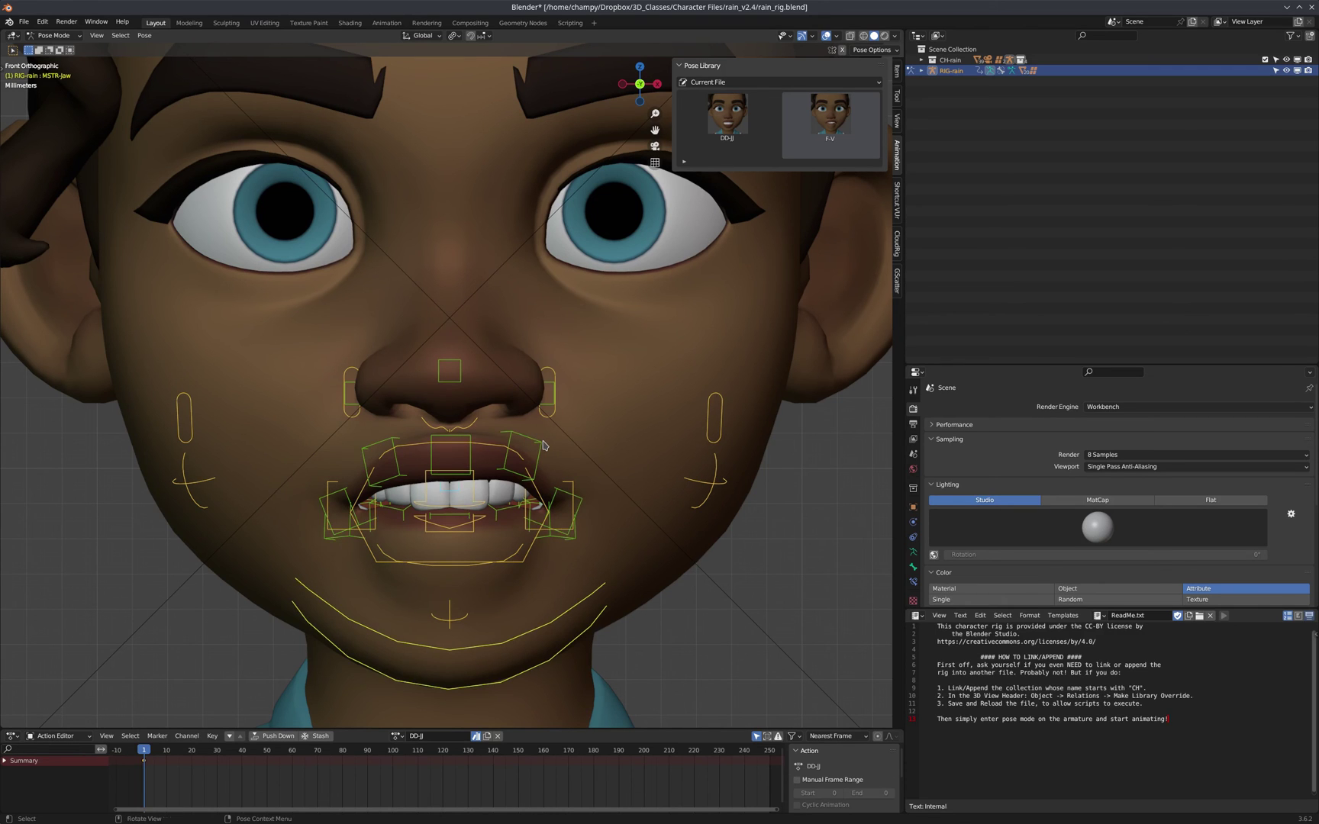
pyautogui.hotkey('alt', 'g')
pyautogui.hotkey('alt', 'r')
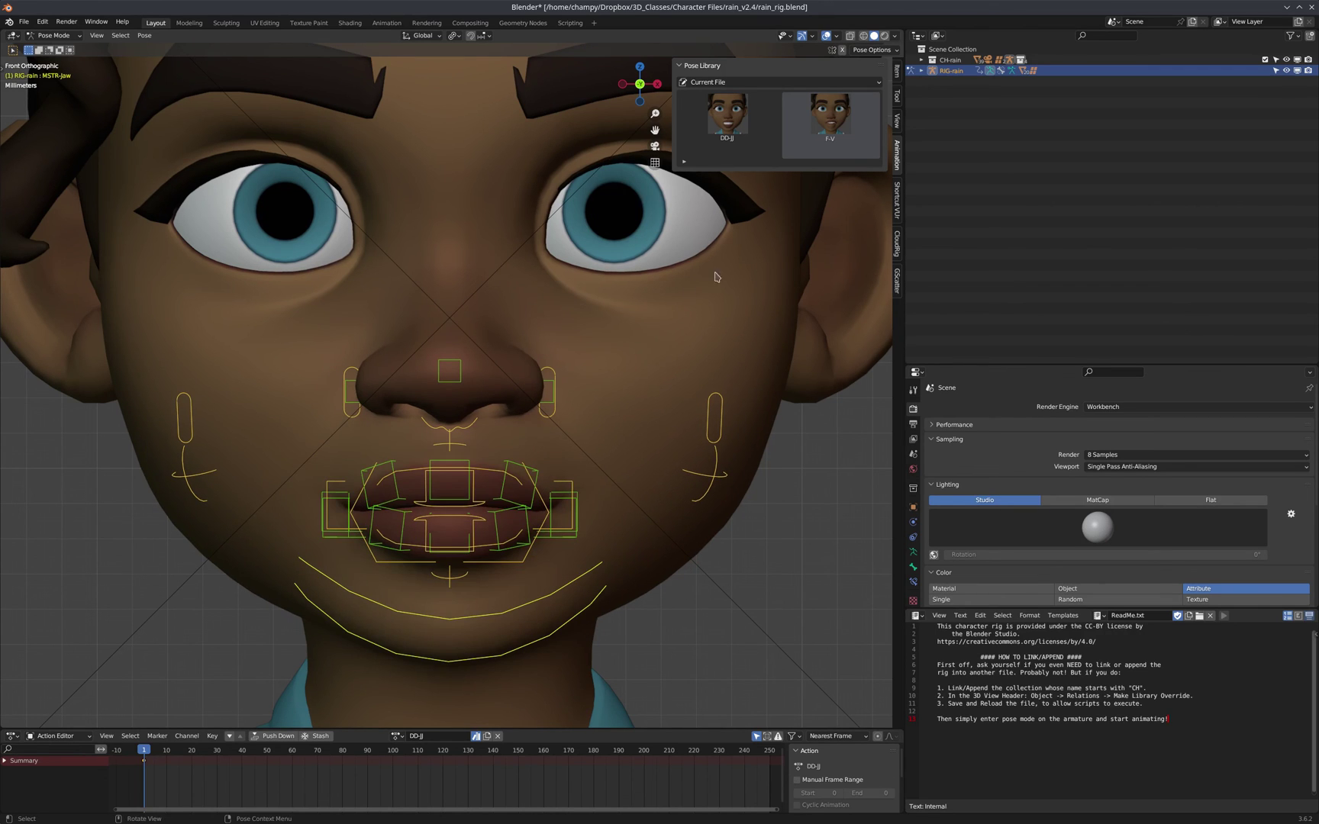
pyautogui.hotkey('alt', 'a')
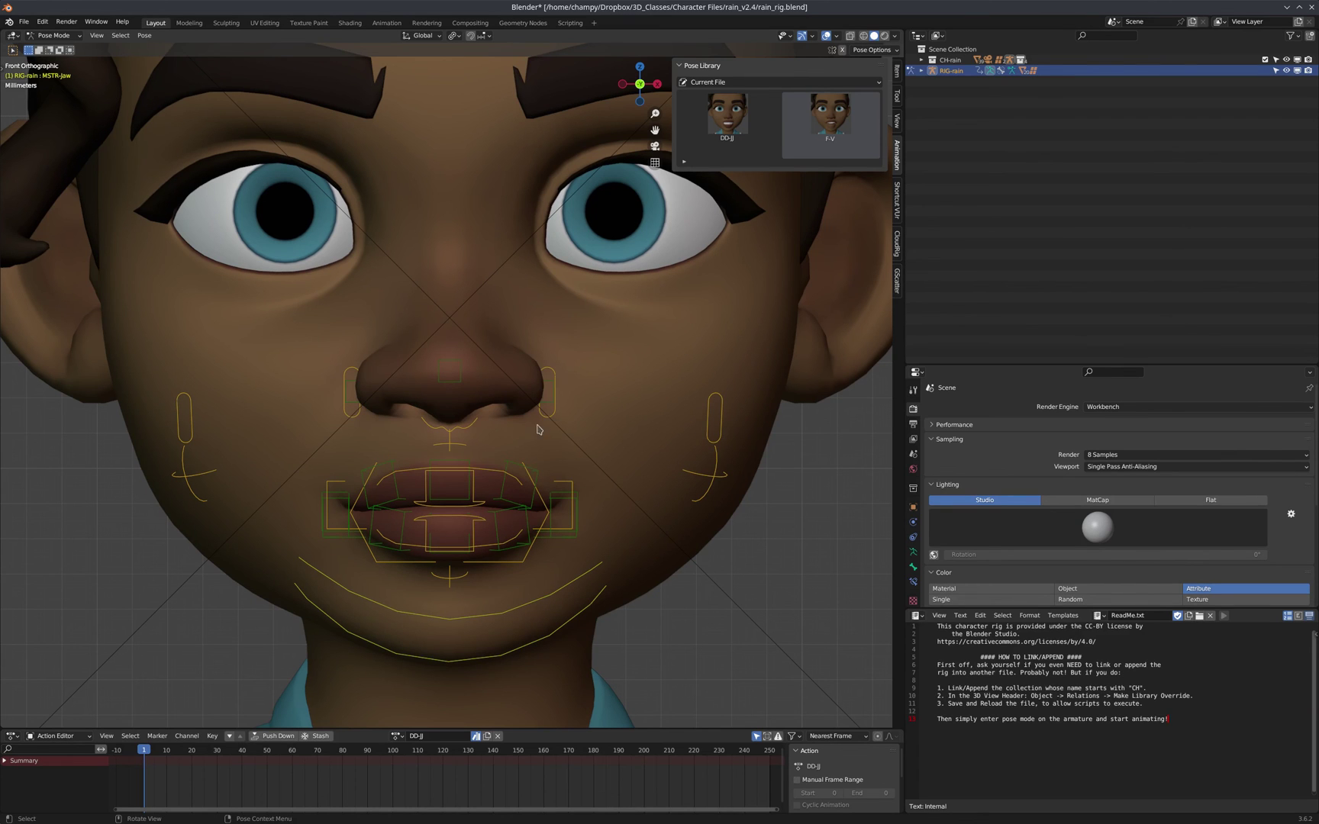
# - Apply the F-V pose to the upper lip master control only, and undo it
pyautogui.click(516, 483)
pyautogui.doubleClick(837, 120)
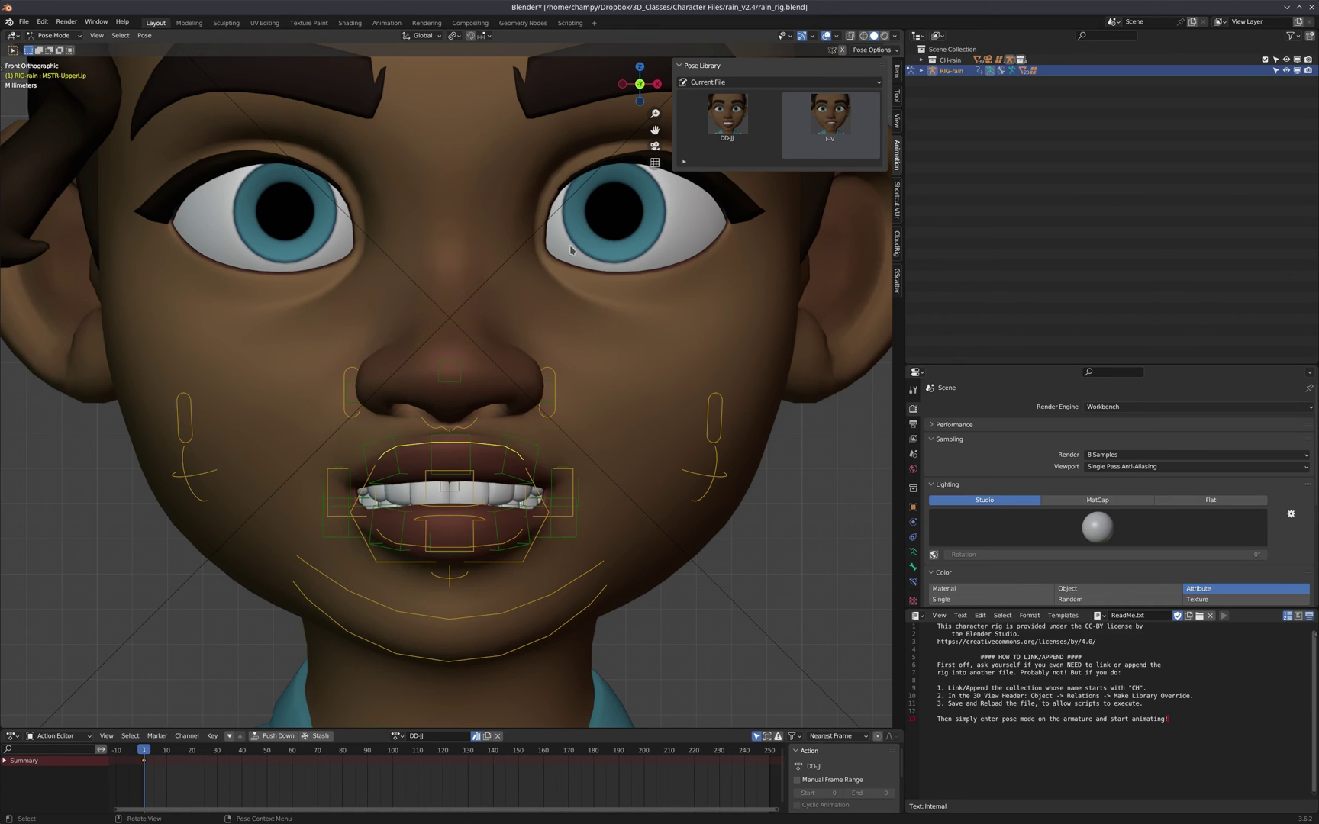
pyautogui.hotkey('ctrl', 'z')
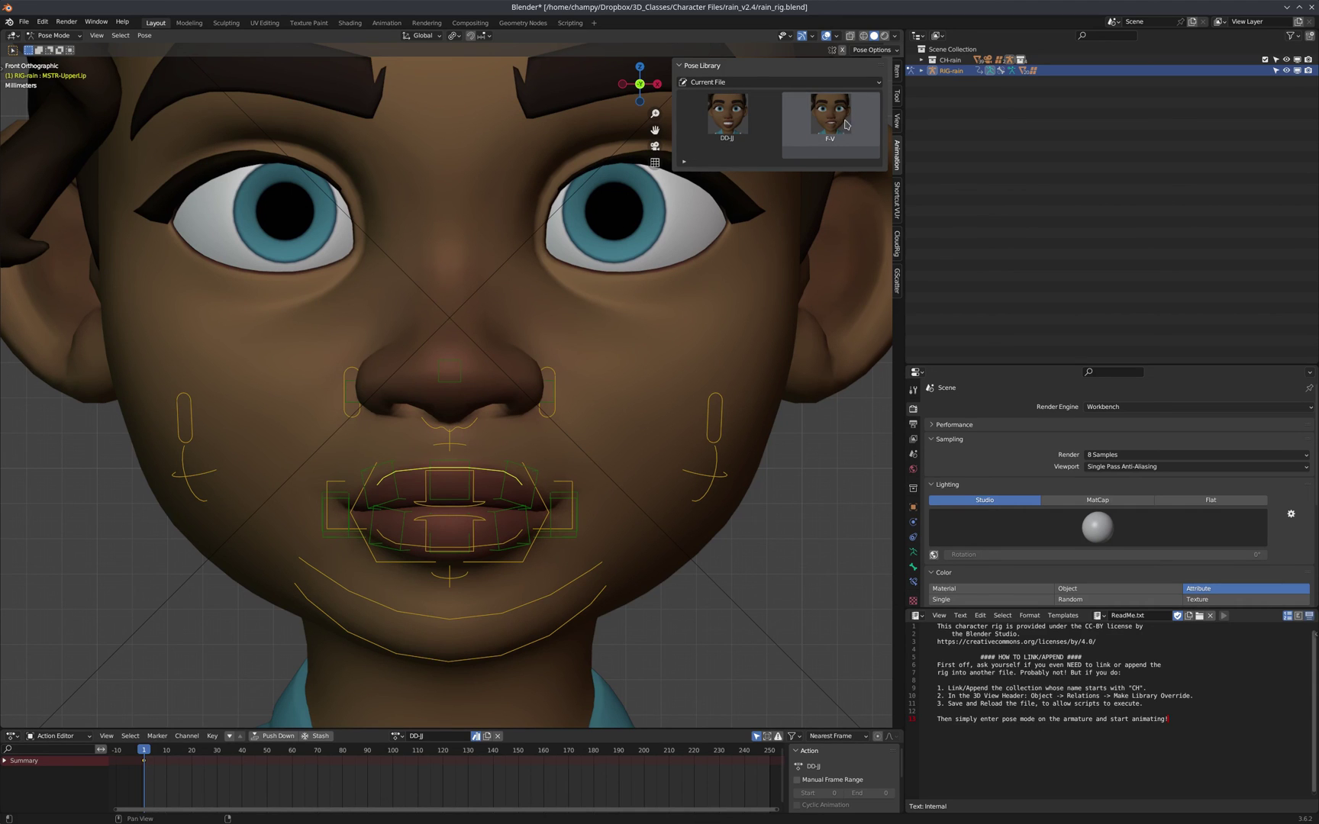
# - Blend the F-V pose onto the face with no controls selected, undo the first try, and push its strength past 100% with overshoot
pyautogui.moveTo(850, 120); pyautogui.dragTo(131, 135)
pyautogui.hotkey('ctrl', 'z')
pyautogui.moveTo(823, 114); pyautogui.dragTo(894, 135)
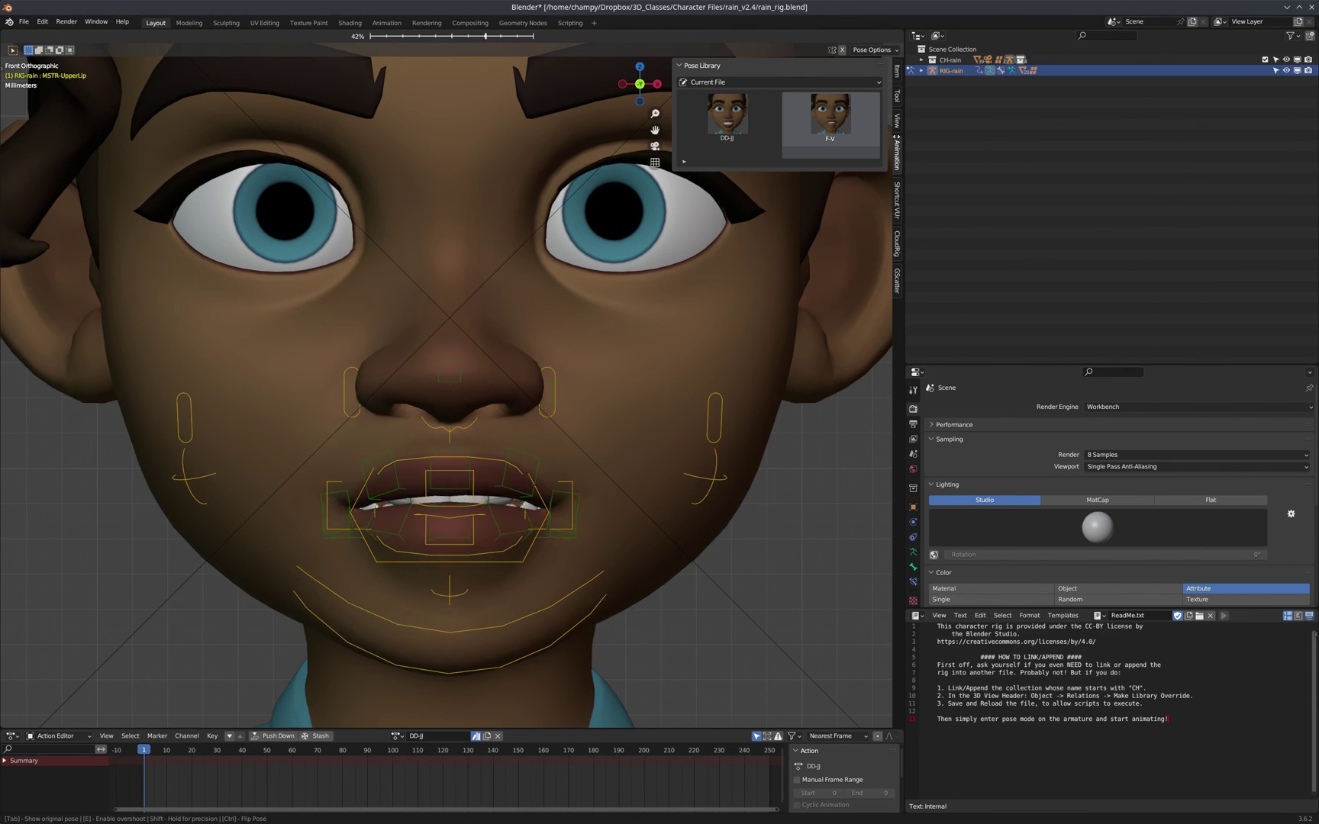
pyautogui.moveTo(11, 138); pyautogui.dragTo(157, 136)
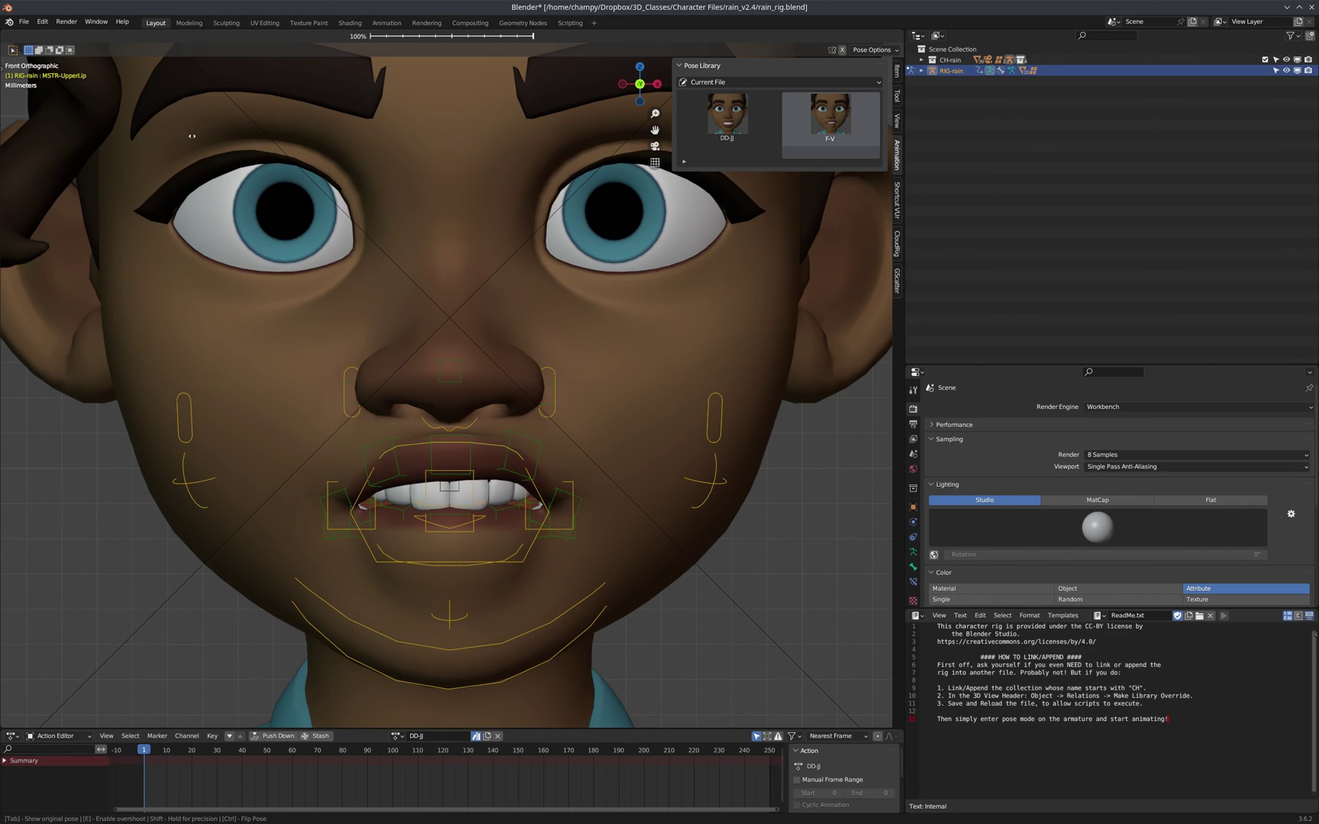
pyautogui.moveTo(119, 146); pyautogui.dragTo(116, 153)
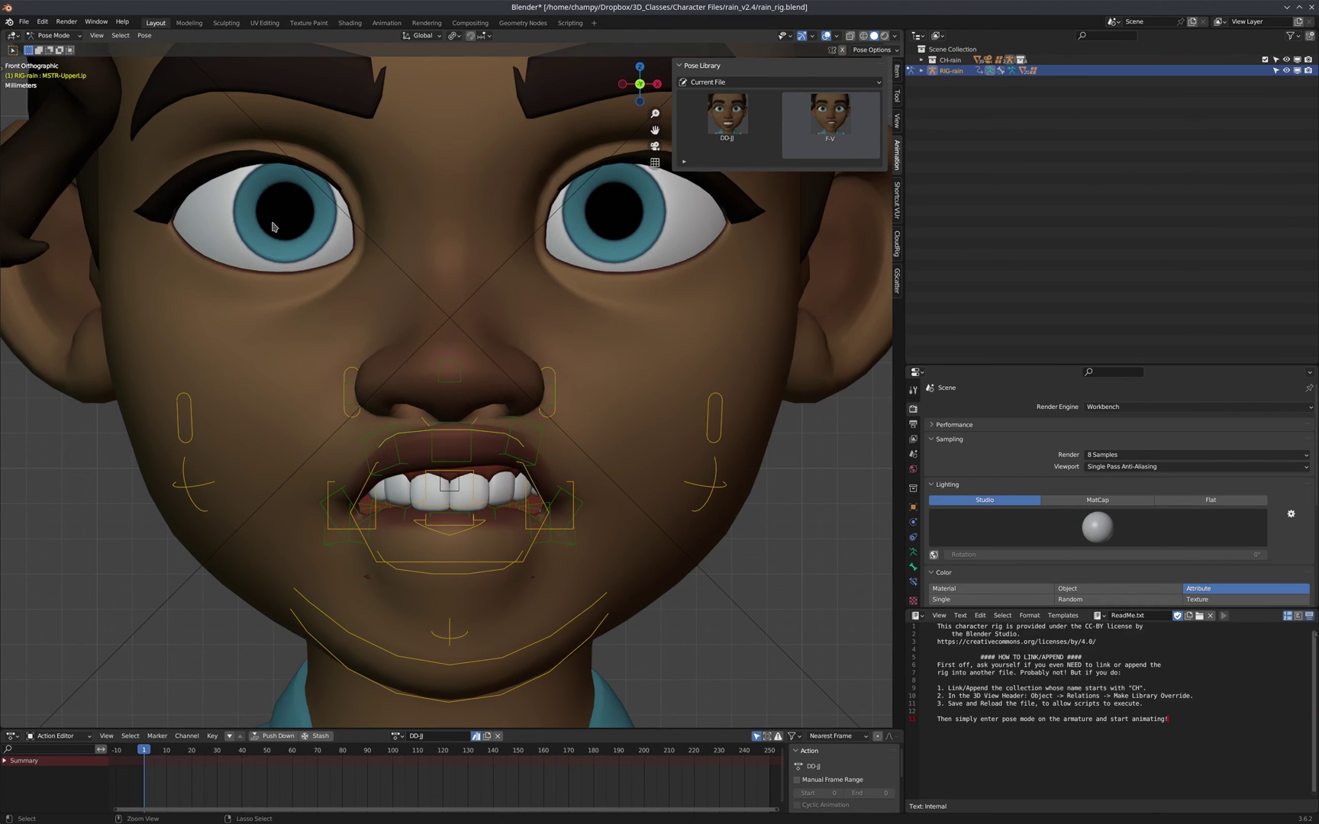
# - Undo the overshot blend, try blending the F-V pose onto the face again at varying strengths including past 100%, and undo it
pyautogui.hotkey('ctrl', 'z')
pyautogui.moveTo(839, 123); pyautogui.dragTo(55, 119)
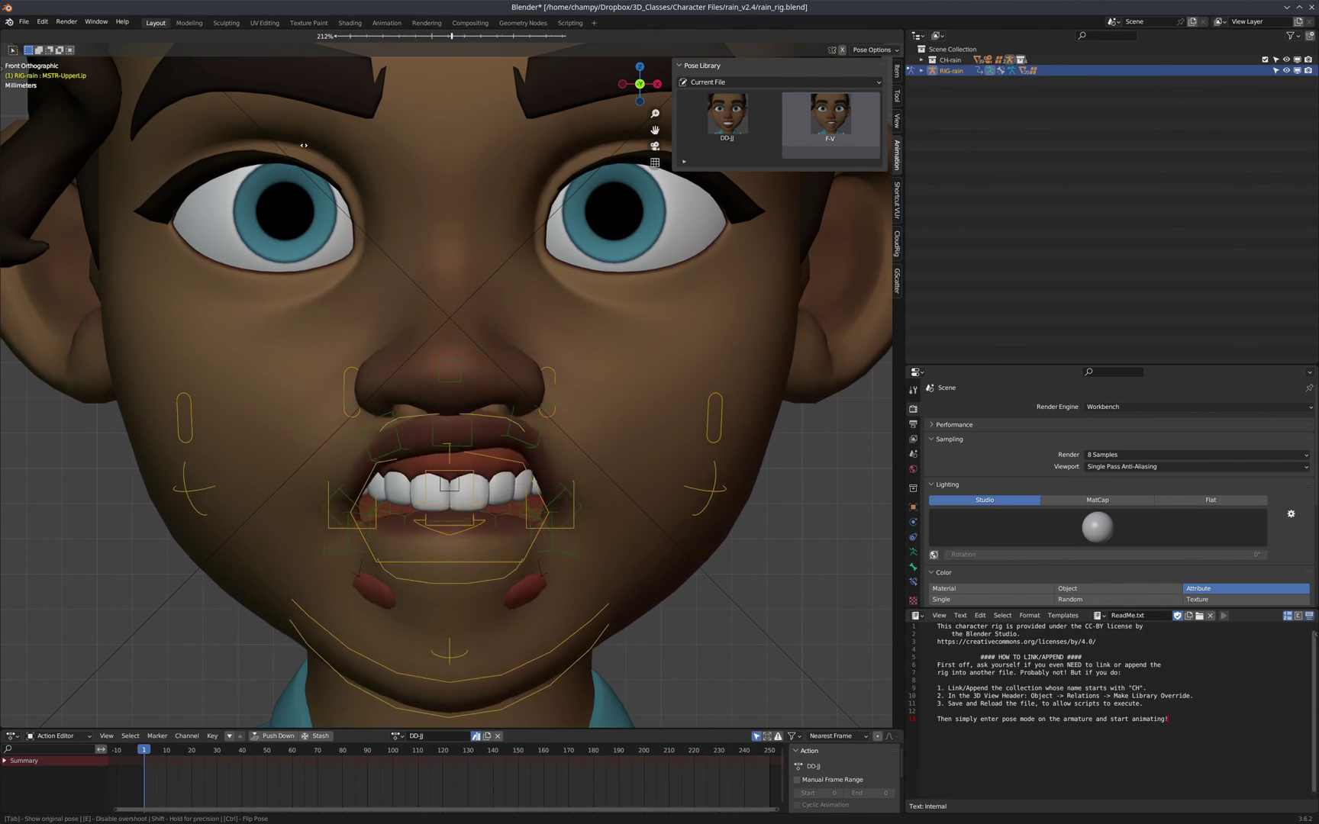
pyautogui.moveTo(404, 153); pyautogui.dragTo(388, 160)
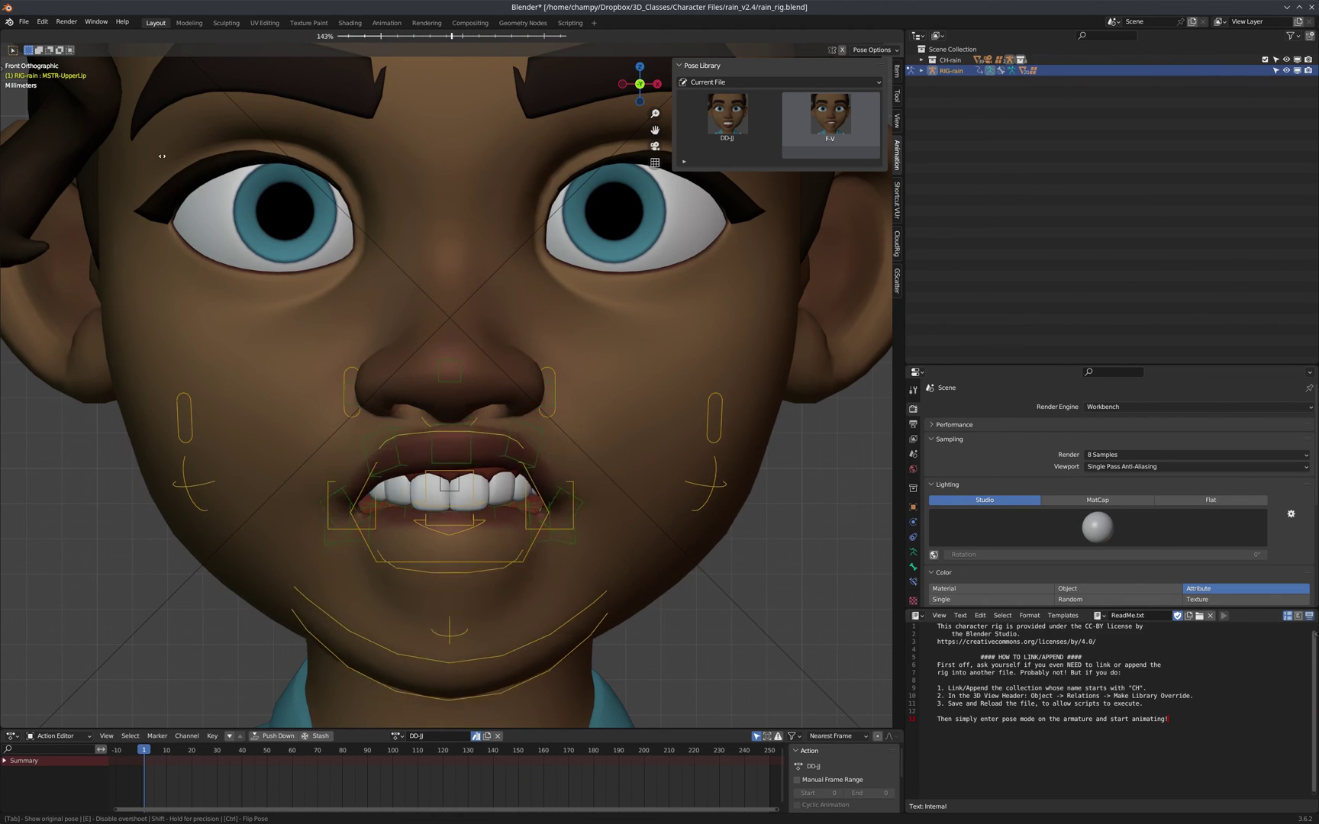
pyautogui.moveTo(20, 162); pyautogui.dragTo(61, 167)
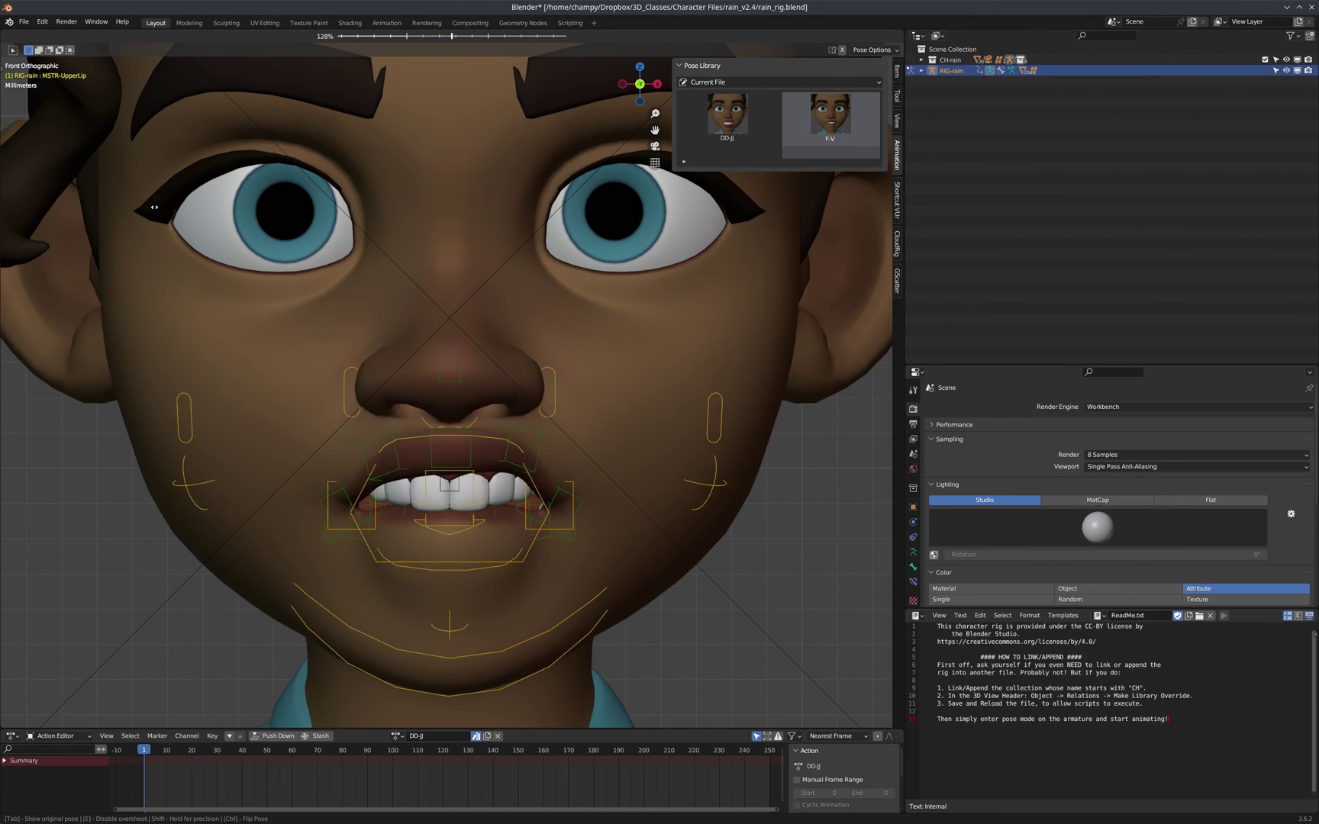
pyautogui.moveTo(519, 218); pyautogui.dragTo(63, 262)
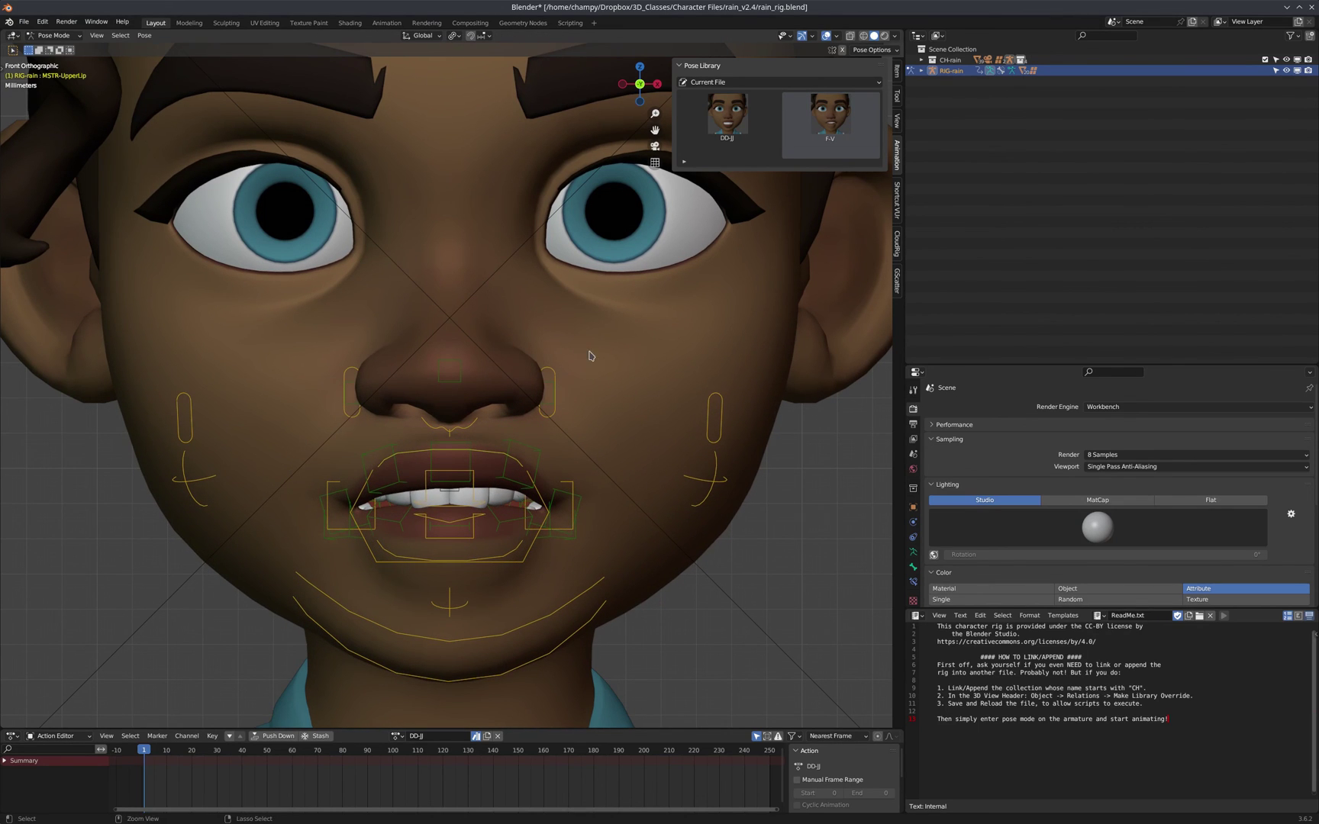
pyautogui.hotkey('ctrl', 'z')
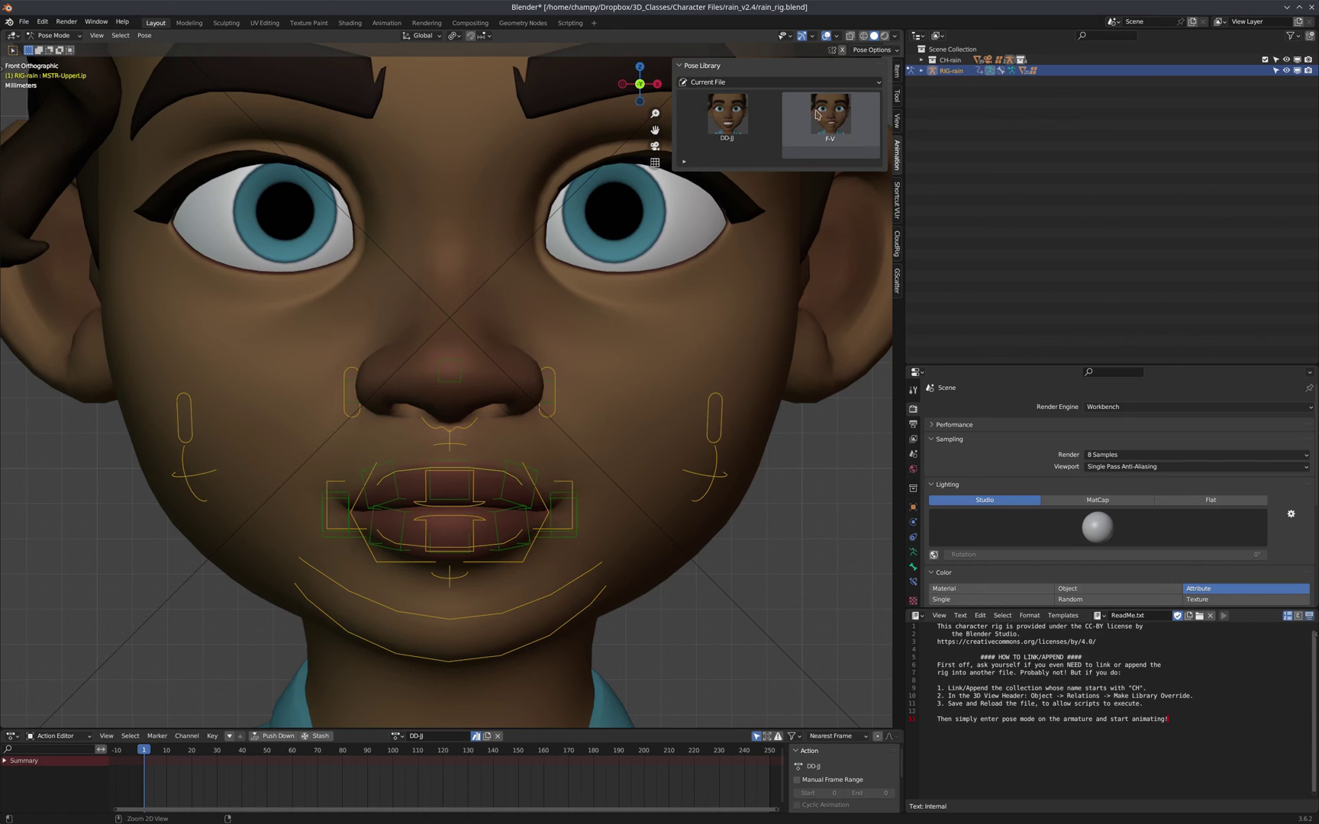
# - Apply the DD-JJ pose to the whole face, and switch the mouth to the F-V pose
pyautogui.click(731, 122)
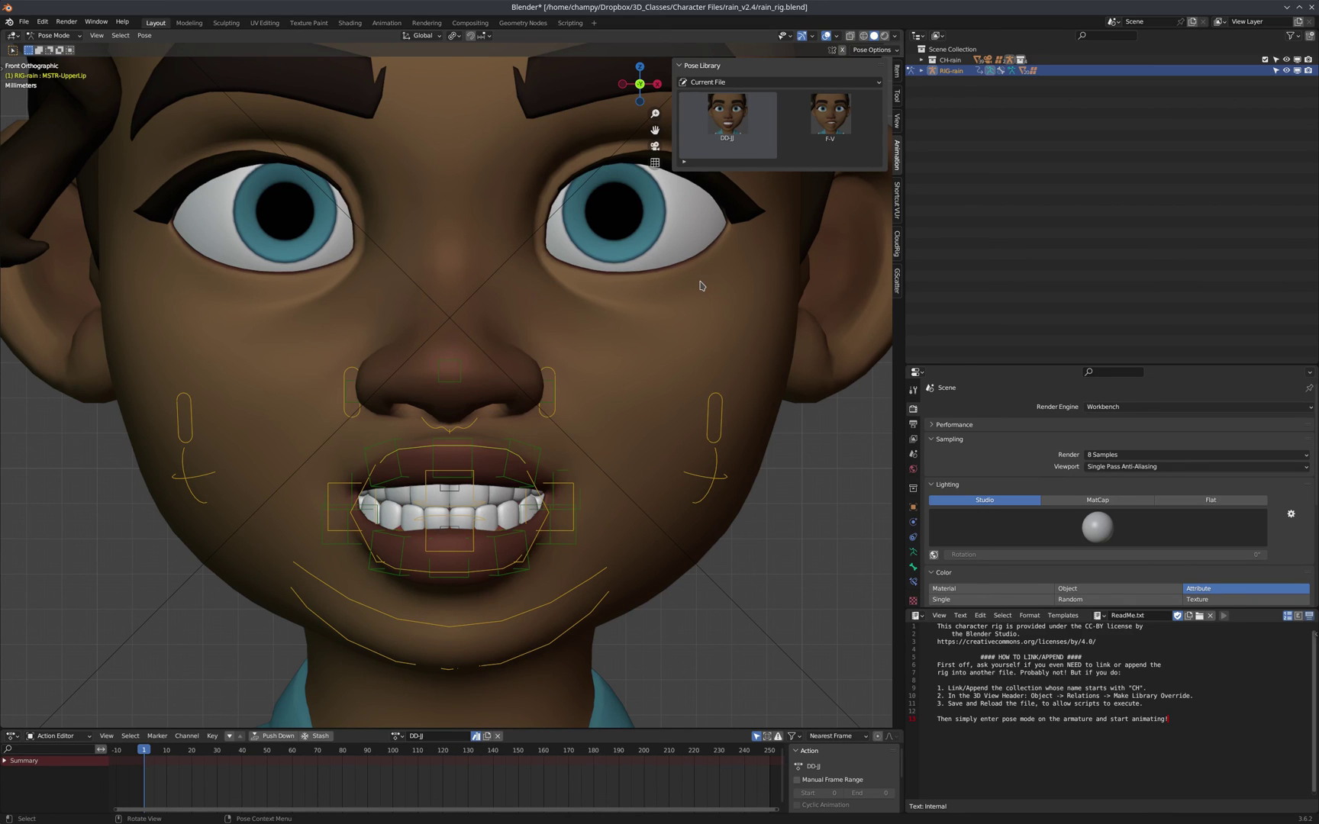
pyautogui.click(821, 119)
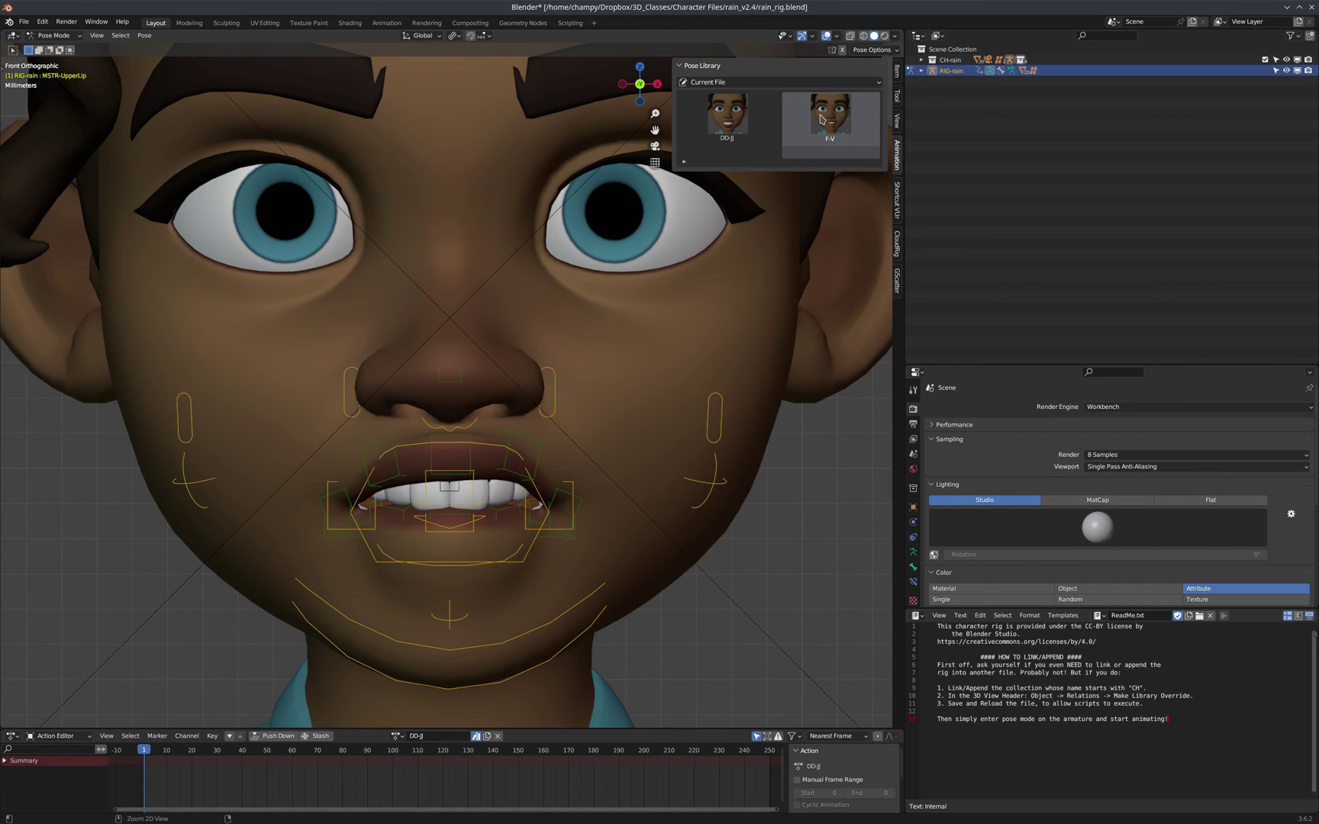